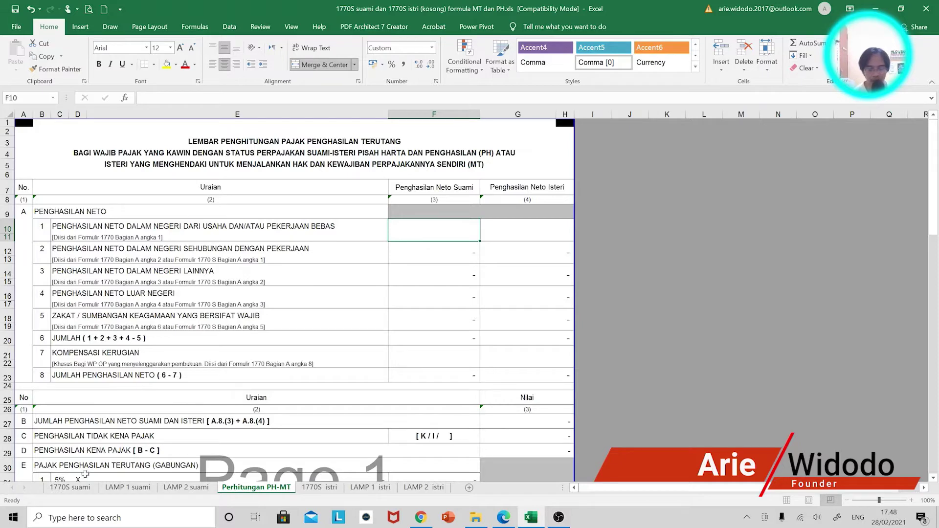
# Look through the husband's 1770S, LAMP 1 and LAMP 2 sheets and the Perhitungan PH-MT sheet
pyautogui.click(81, 487)
pyautogui.click(124, 488)
pyautogui.click(176, 488)
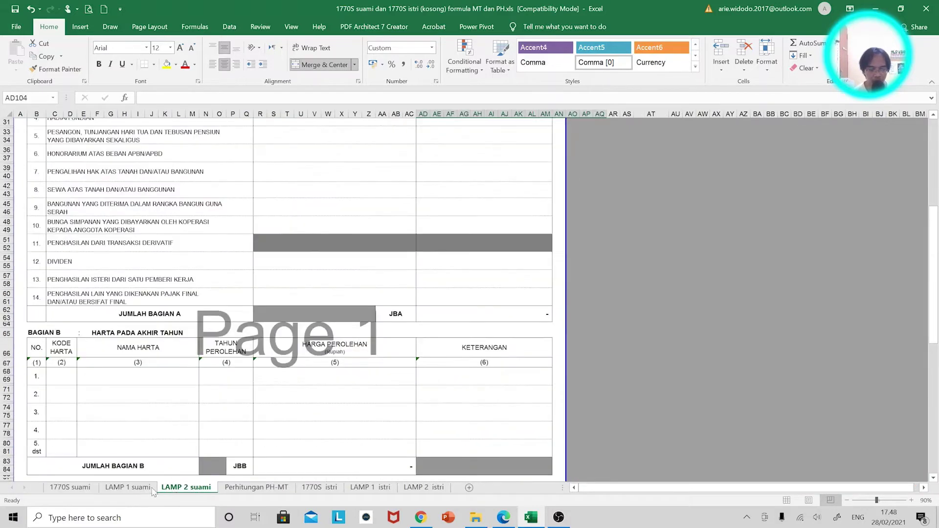
pyautogui.click(242, 487)
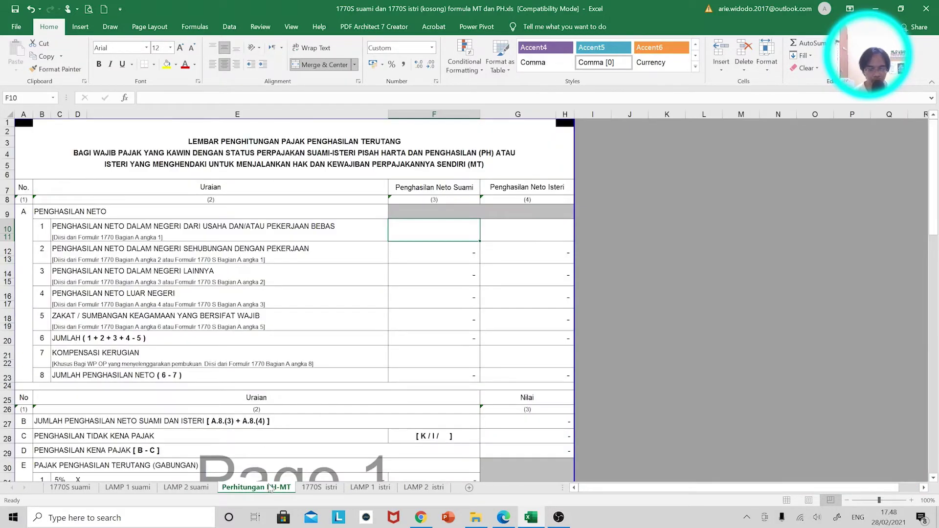
# Review the wife's 1770S, LAMP 1 and LAMP 2 sheets, end on 1770S istri, and snap Excel right
pyautogui.click(303, 488)
pyautogui.click(374, 488)
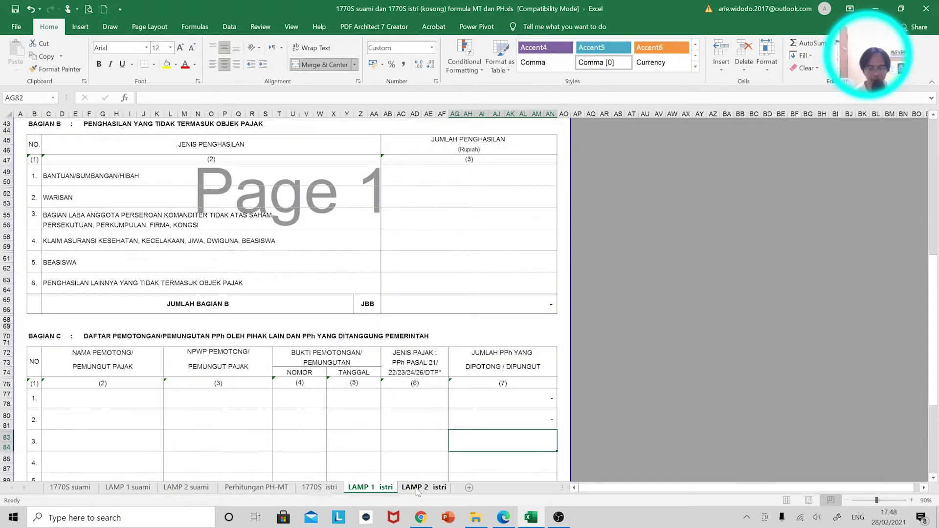
pyautogui.click(418, 488)
pyautogui.click(320, 489)
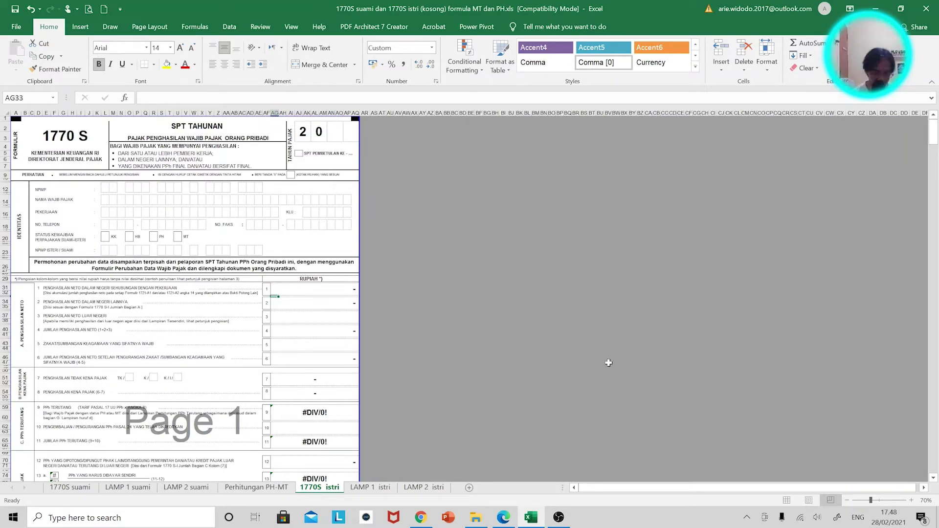
pyautogui.press('super')
pyautogui.press('super')
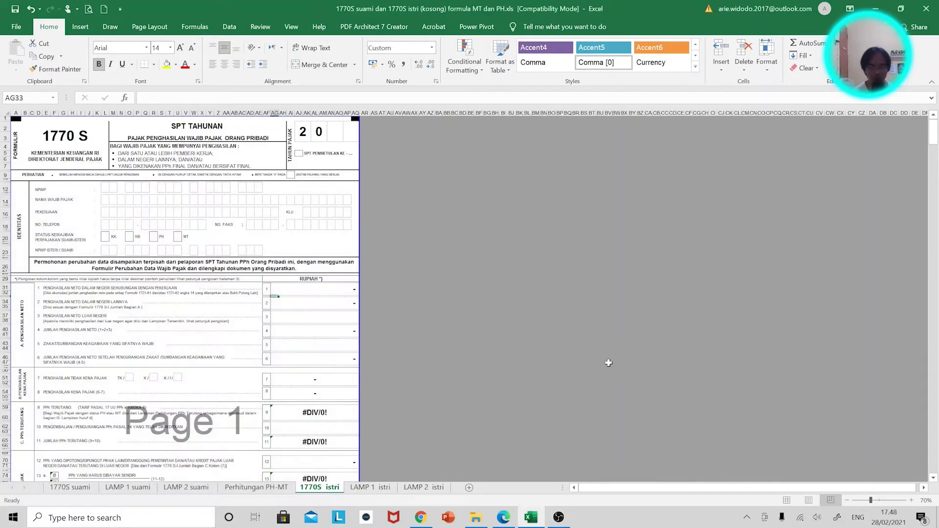
pyautogui.press('super+Right')
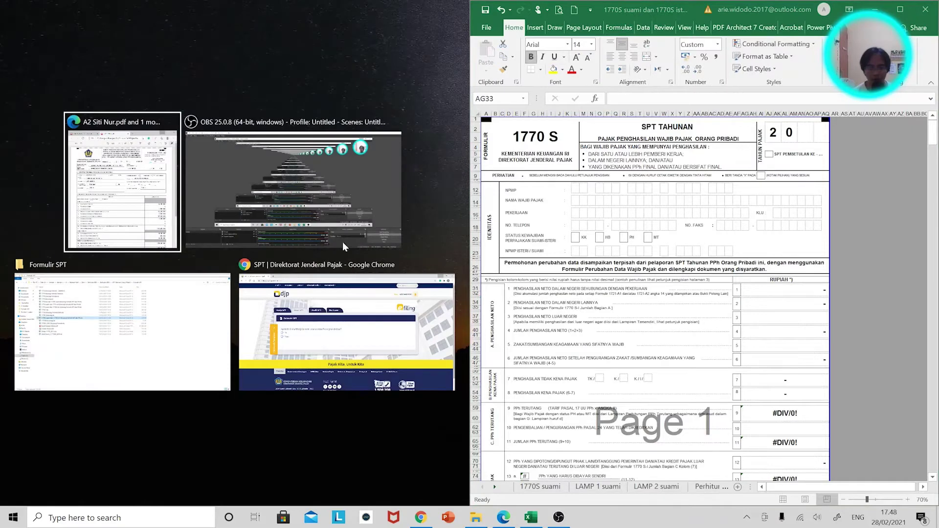
# Place the slip PDF on the left and circle the NPWP on both the wife's and husband's slips
pyautogui.click(122, 183)
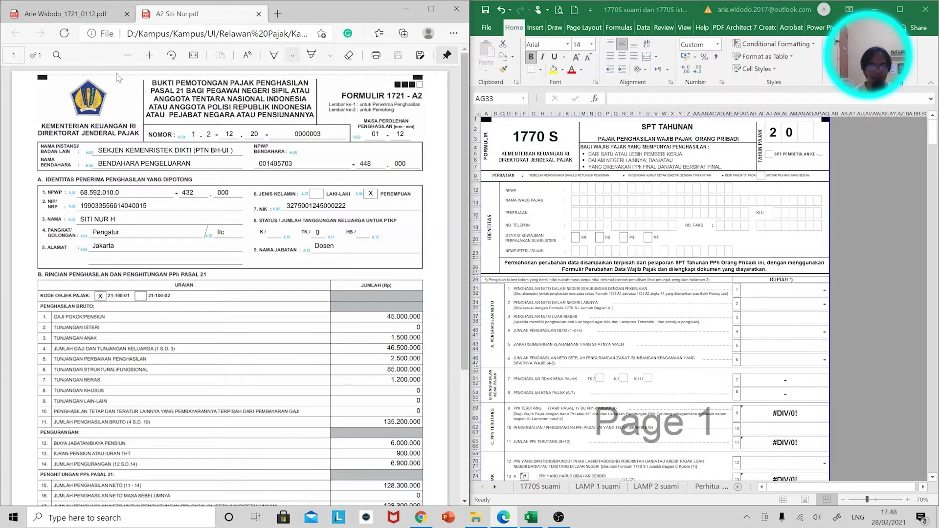
pyautogui.press('Return')
pyautogui.moveTo(123, 182); pyautogui.dragTo(104, 179)
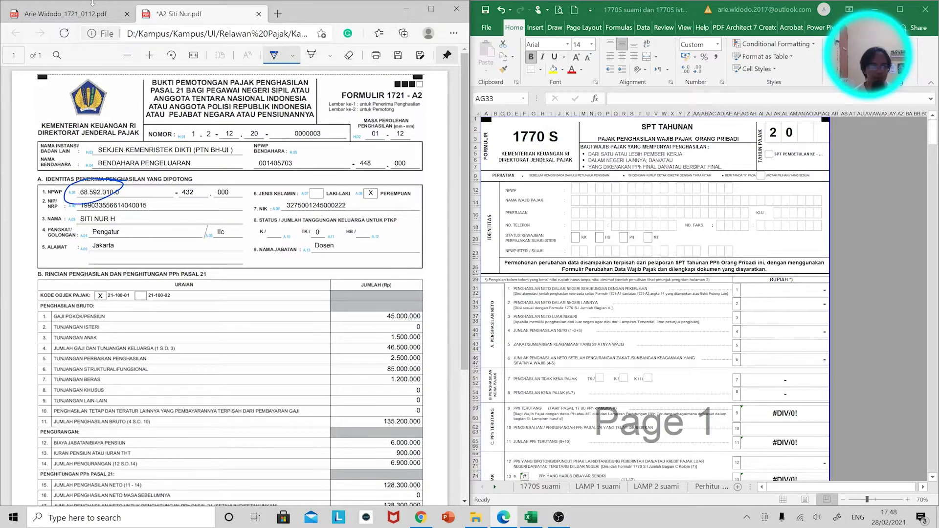
pyautogui.click(87, 15)
pyautogui.click(281, 58)
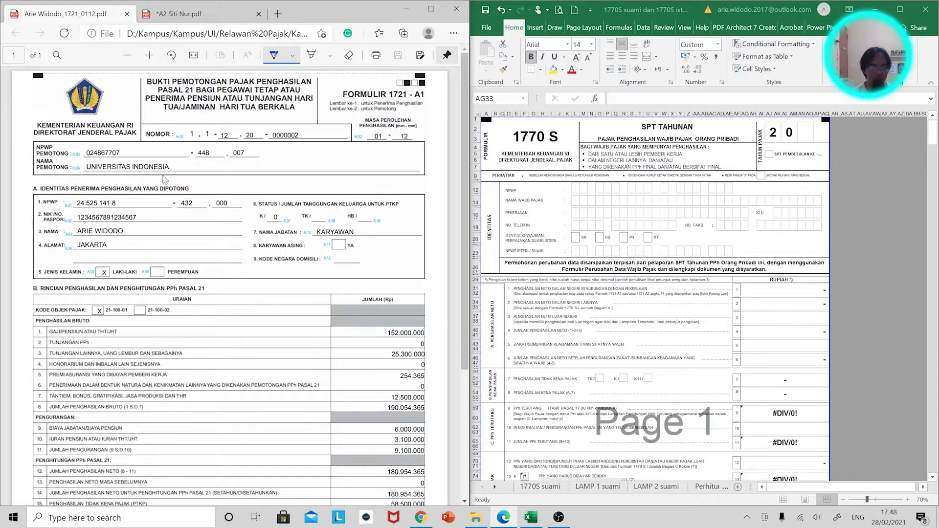
pyautogui.moveTo(116, 186)
pyautogui.mouseDown()
pyautogui.moveTo(81, 226)
pyautogui.moveTo(140, 198)
pyautogui.mouseUp()
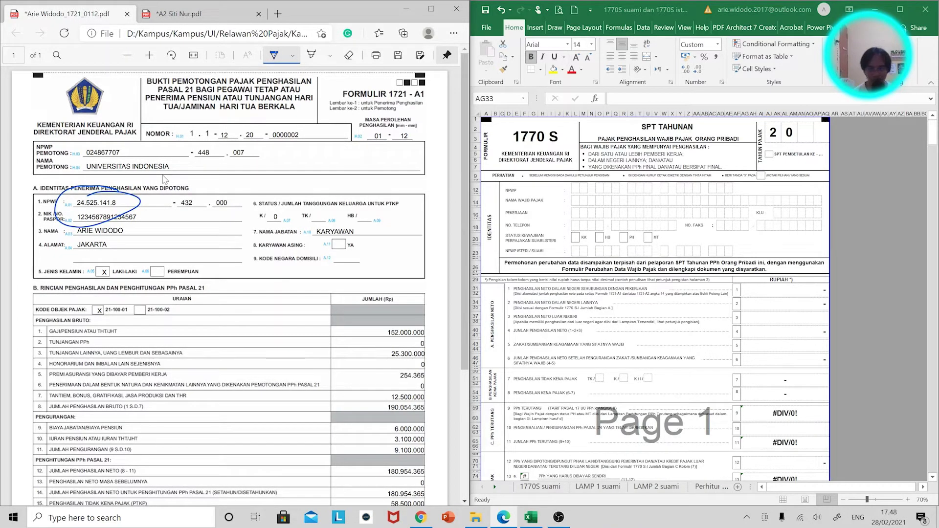
# Show the 1770S suami sheet, select net income cell AG31, and mark the net income on the slip
pyautogui.click(707, 486)
pyautogui.scroll(-2, 684, 279)
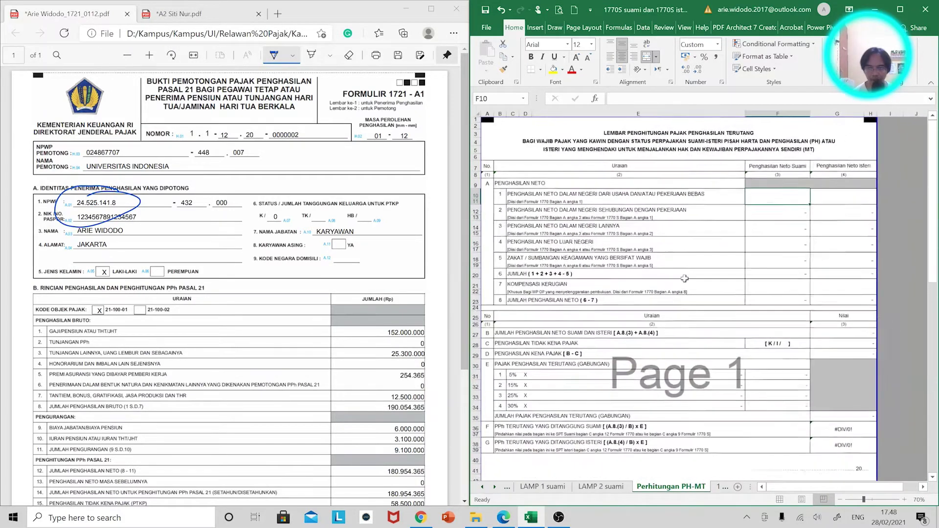
pyautogui.click(482, 488)
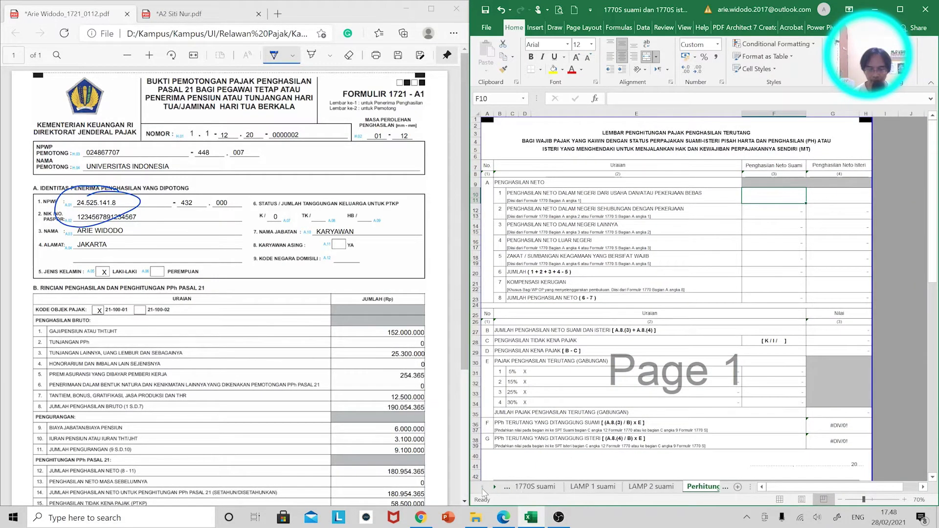
pyautogui.click(530, 487)
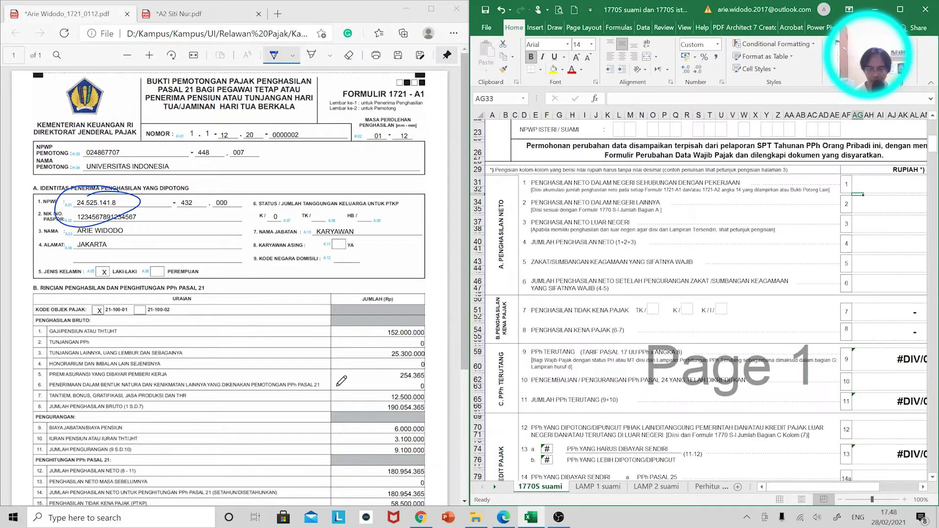
pyautogui.scroll(-1, 902, 188)
pyautogui.click(895, 189)
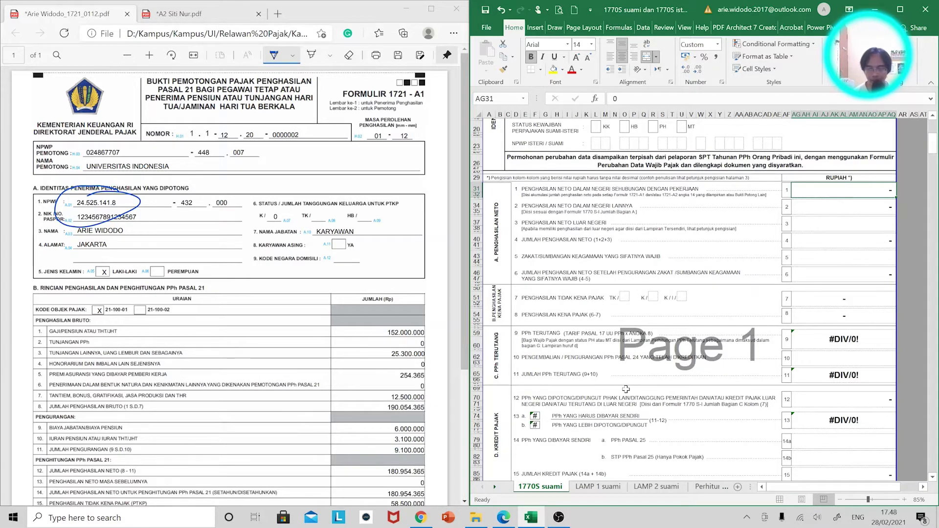
pyautogui.scroll(-3, 283, 333)
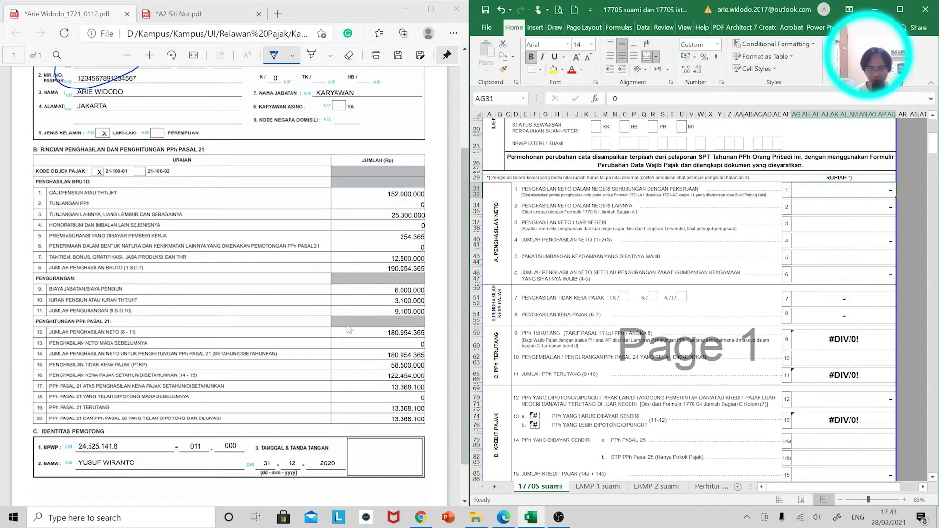
pyautogui.moveTo(369, 350); pyautogui.dragTo(393, 345)
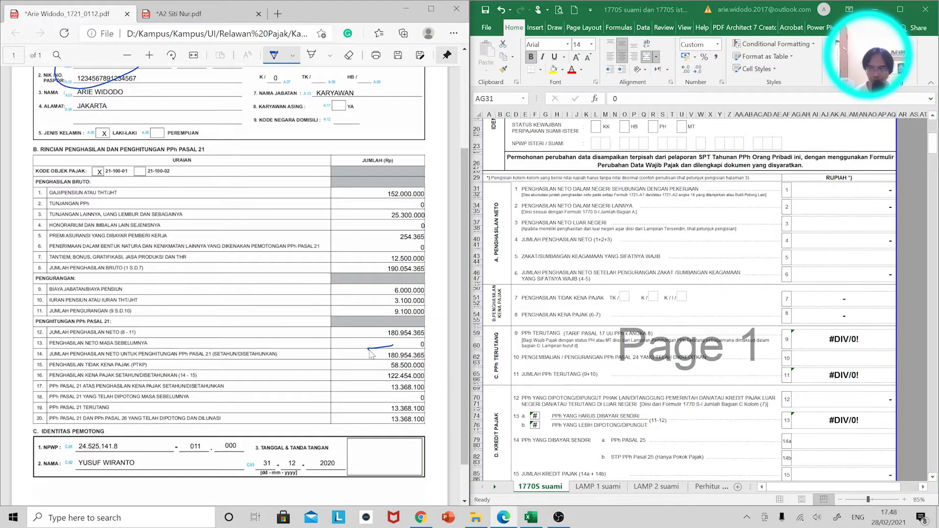
# Enter 180.954.365 as the husband's net income in AG31 of 1770S suami
pyautogui.click(841, 188)
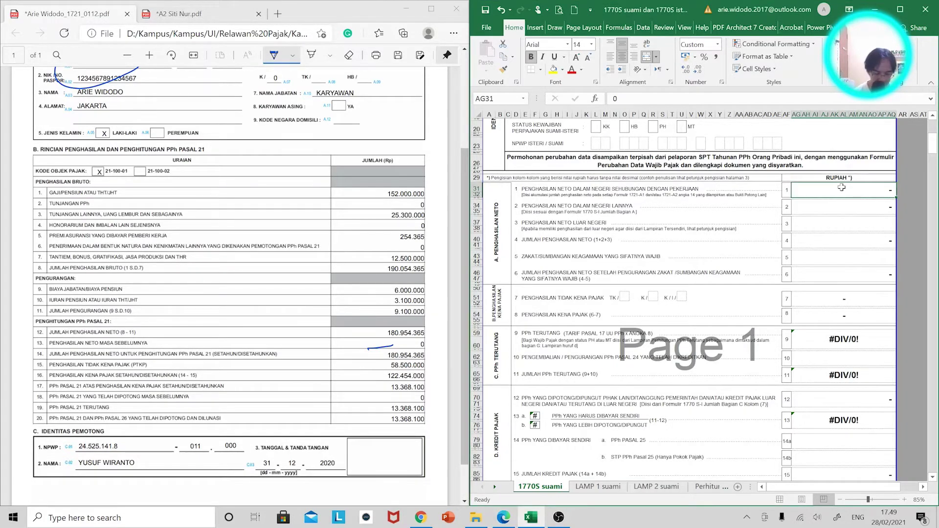
pyautogui.write('180.95')
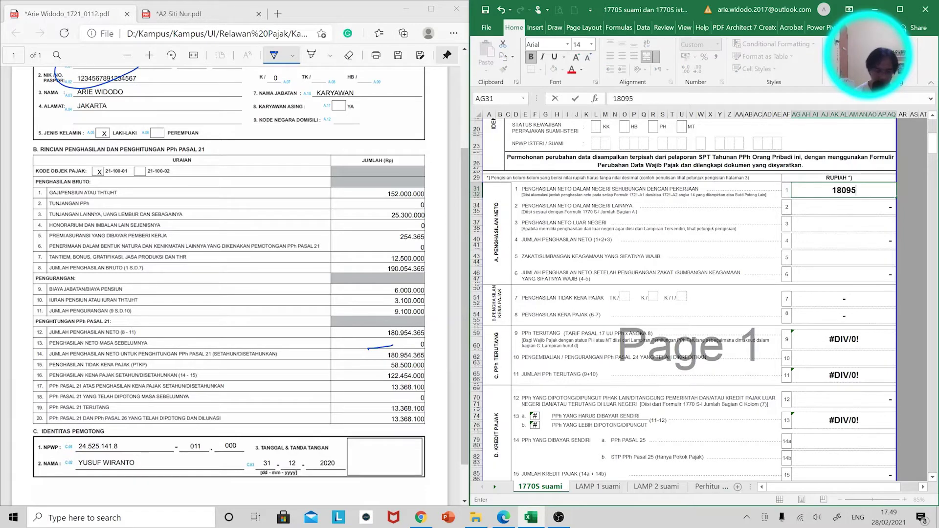
pyautogui.write('4.')
pyautogui.write('365')
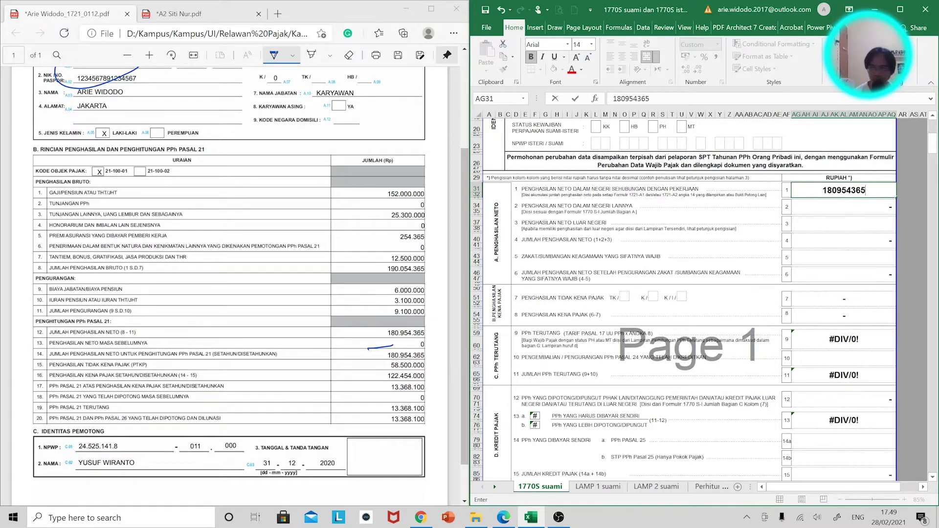
pyautogui.press('Return')
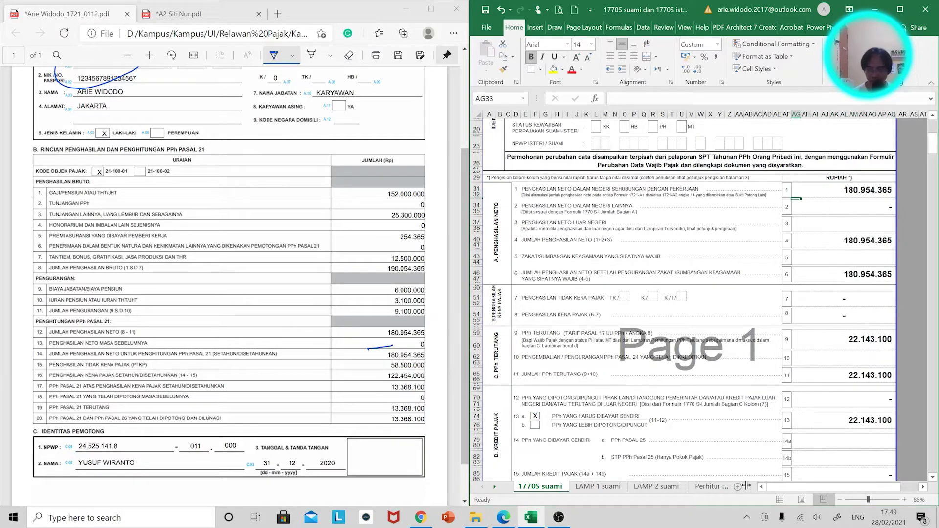
# Enter the wife's net income 128.300.000 from her 1721-A2 slip on 1770S istri, then view Perhitungan PH-MT
pyautogui.click(711, 489)
pyautogui.click(722, 492)
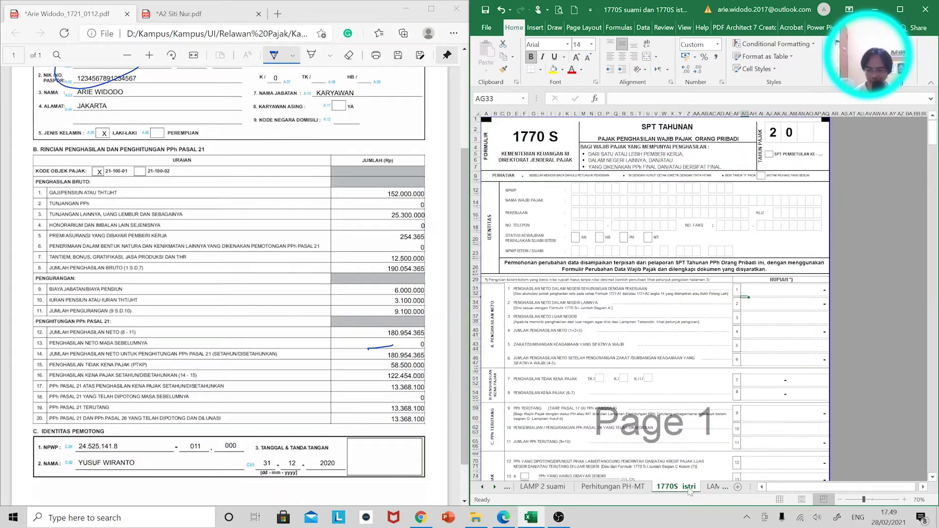
pyautogui.click(178, 14)
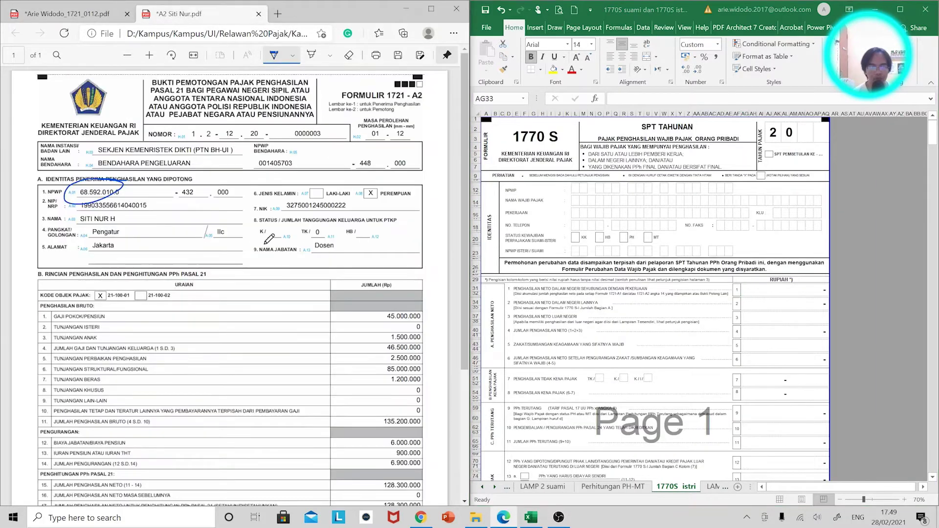
pyautogui.scroll(-3, 269, 239)
pyautogui.click(779, 292)
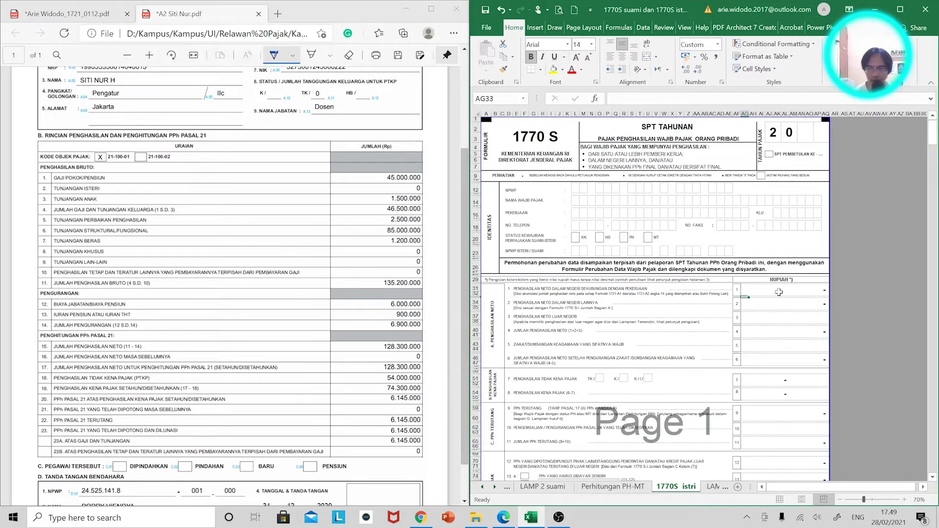
pyautogui.click(778, 292)
pyautogui.write('12')
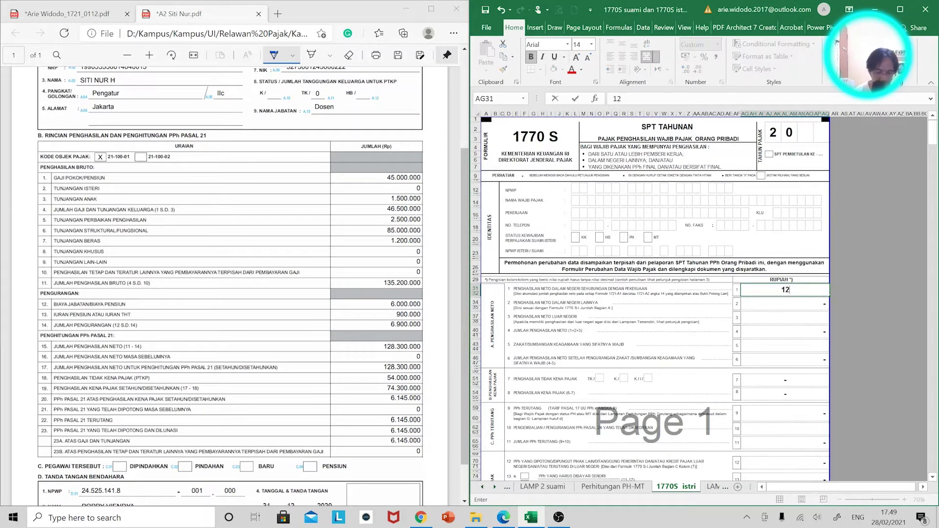
pyautogui.write('8.300.000')
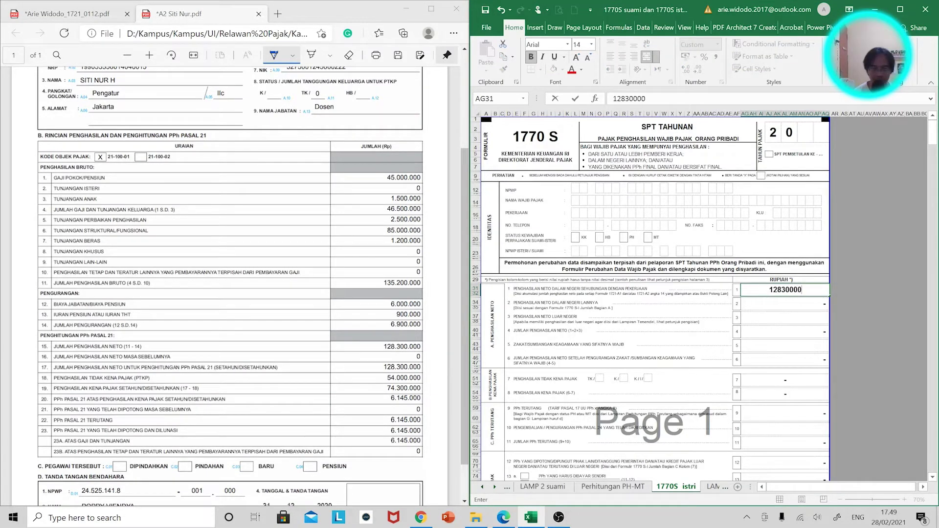
pyautogui.press('Return')
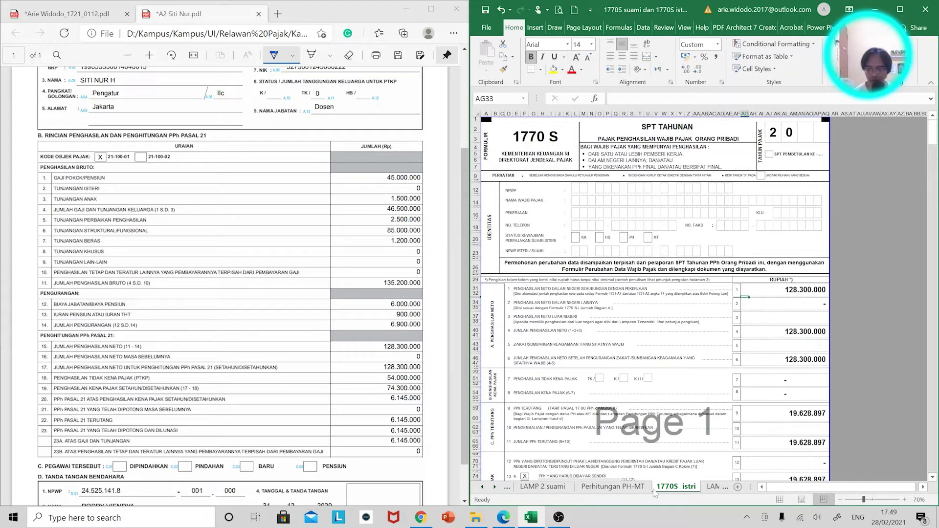
pyautogui.click(613, 486)
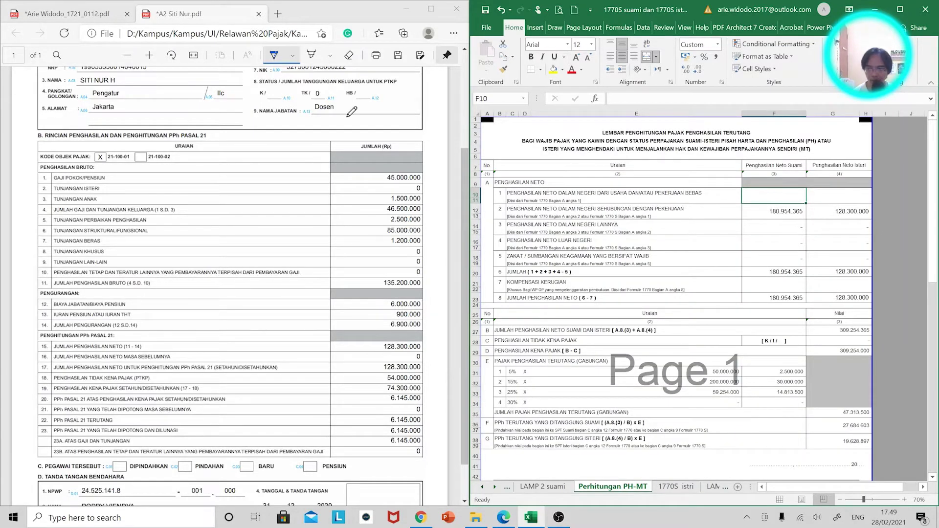
# Circle the K/0 status on the slip, change F28 to K/I/0, and set G28 to =+54000000*2+4500000
pyautogui.click(103, 16)
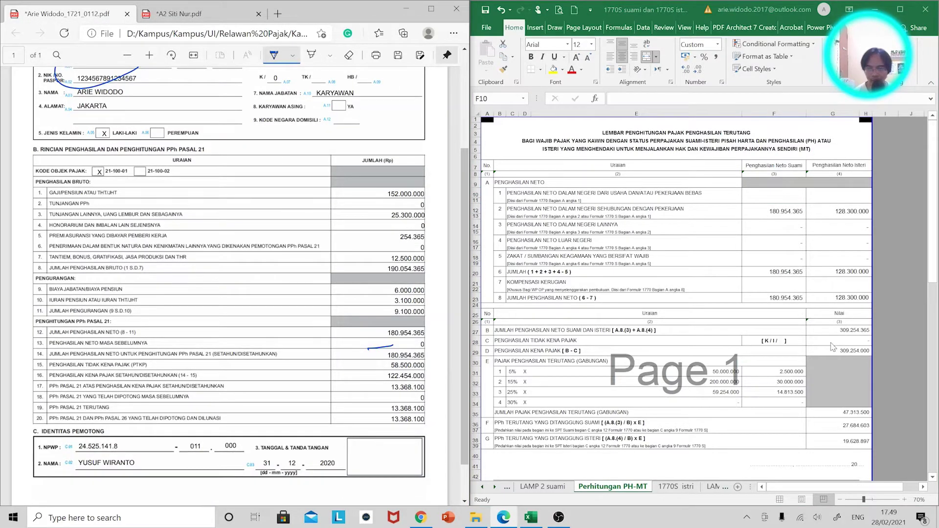
pyautogui.scroll(3, 284, 191)
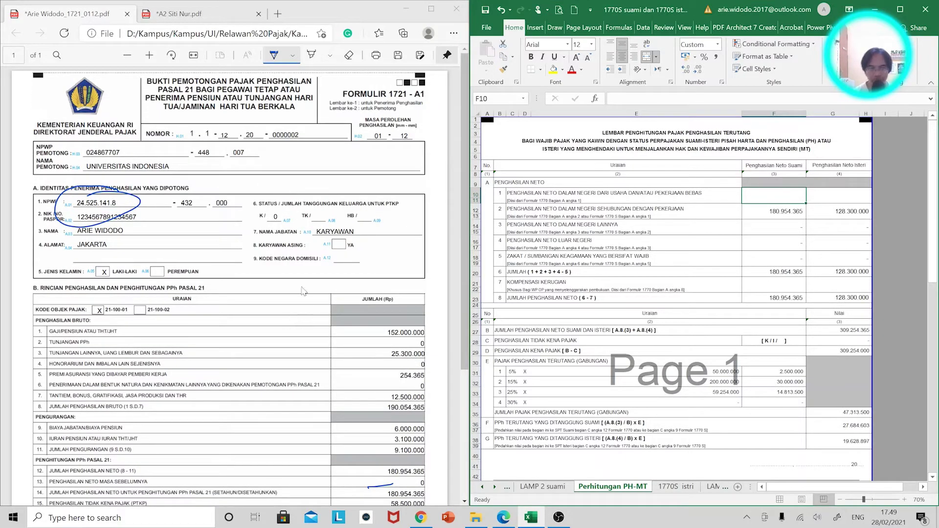
pyautogui.moveTo(277, 208); pyautogui.dragTo(270, 210)
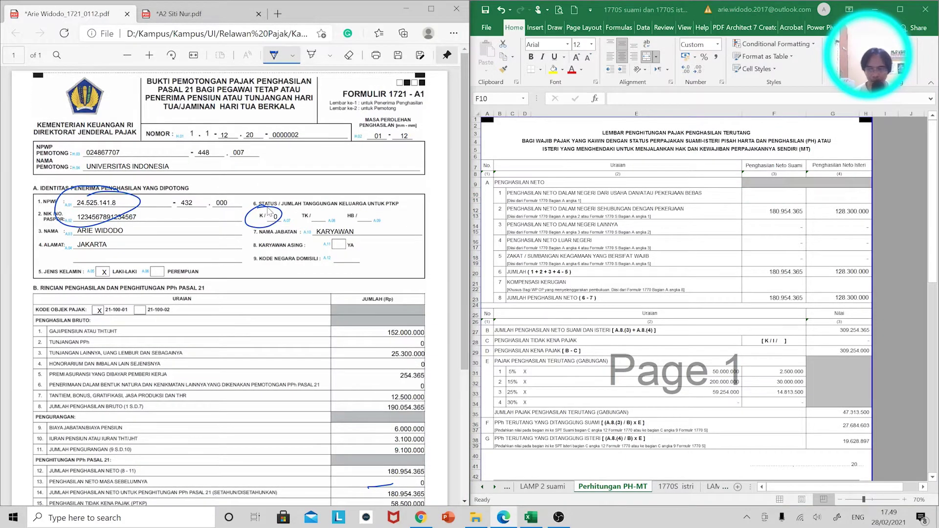
pyautogui.doubleClick(770, 341)
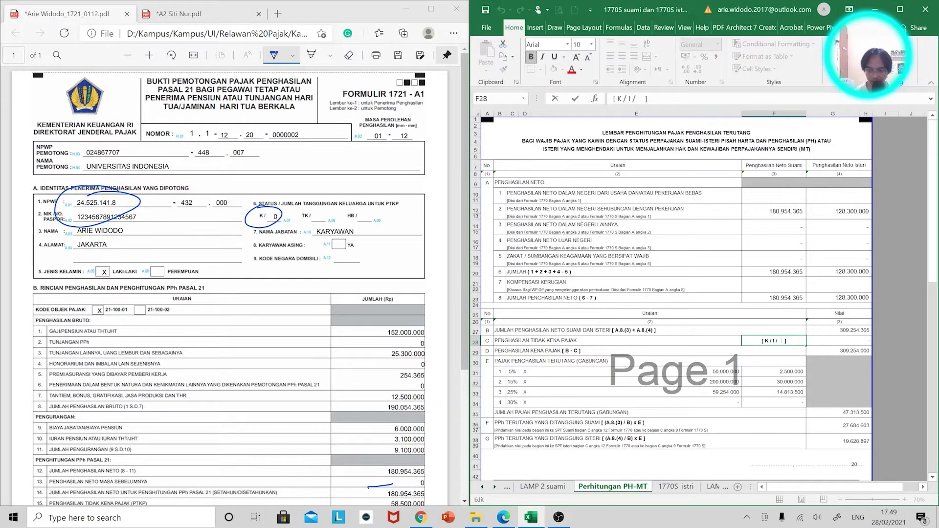
pyautogui.write('0')
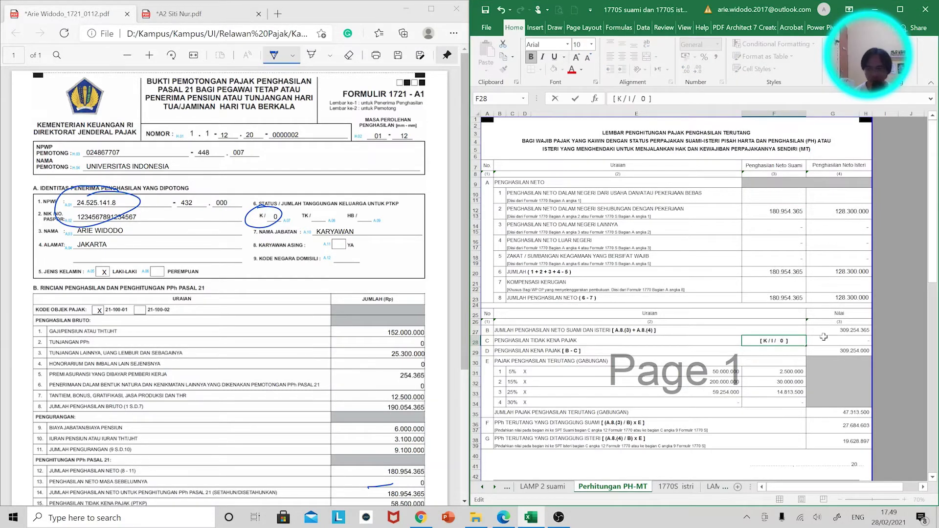
pyautogui.click(830, 339)
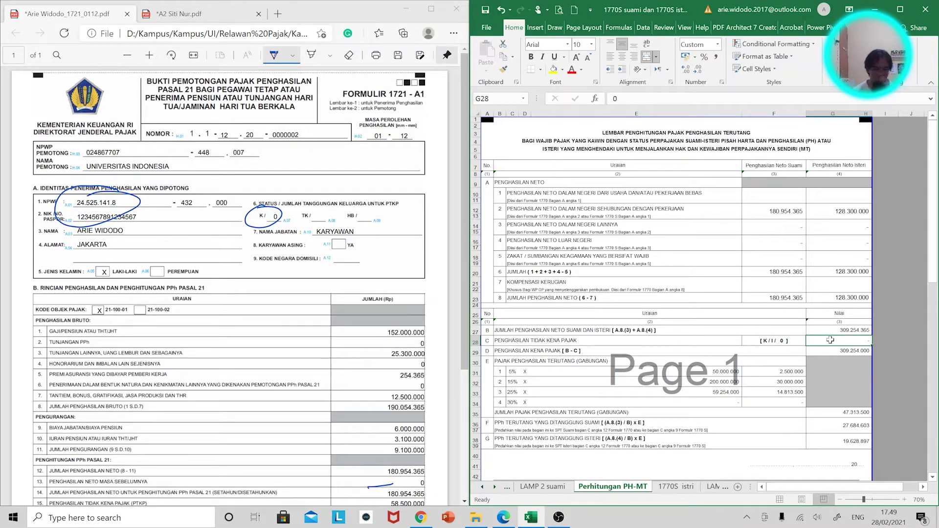
pyautogui.write('+54')
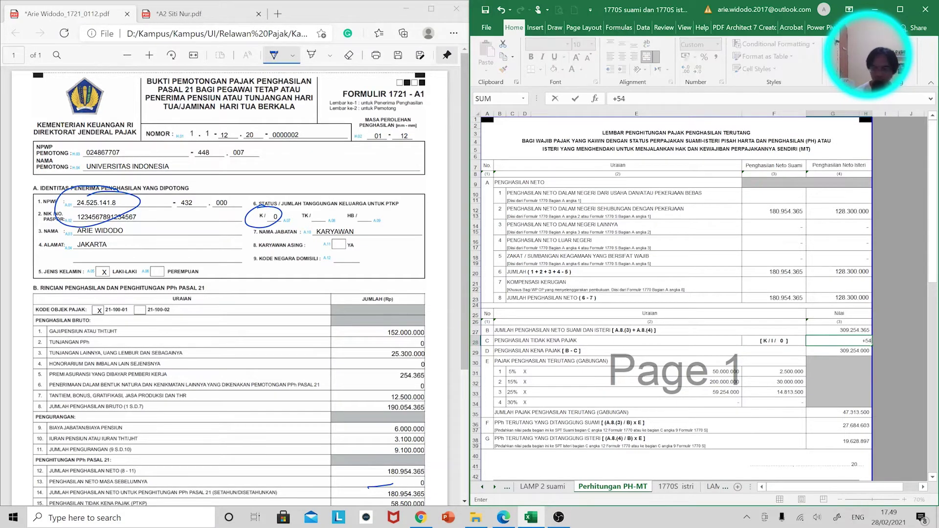
pyautogui.write('000000')
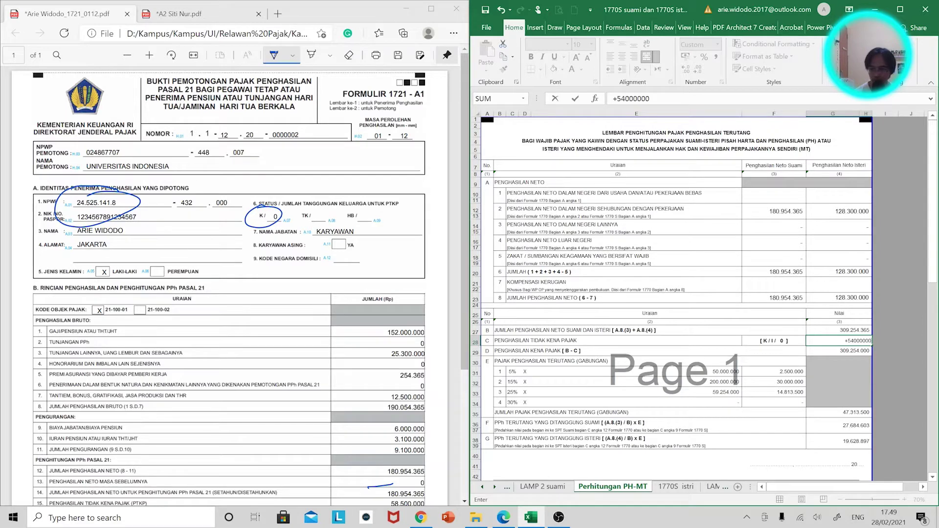
pyautogui.write('*2')
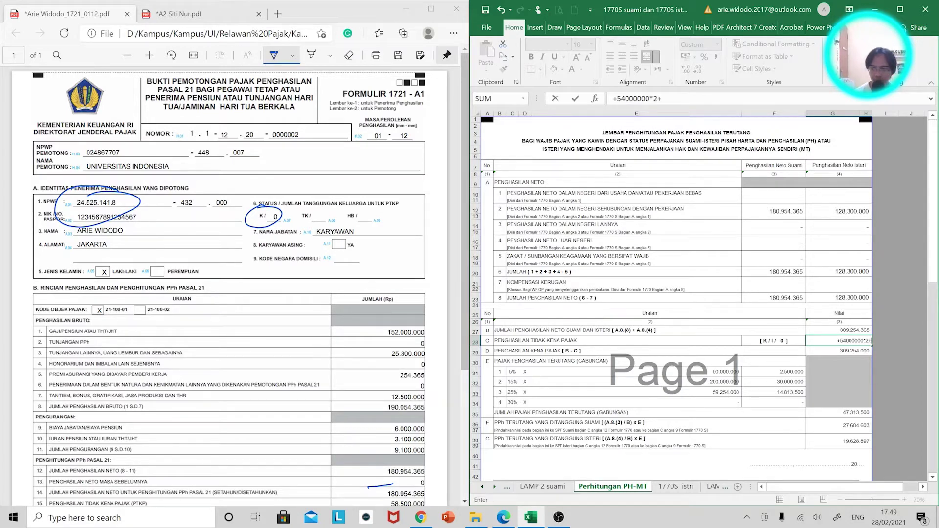
pyautogui.write('+4500')
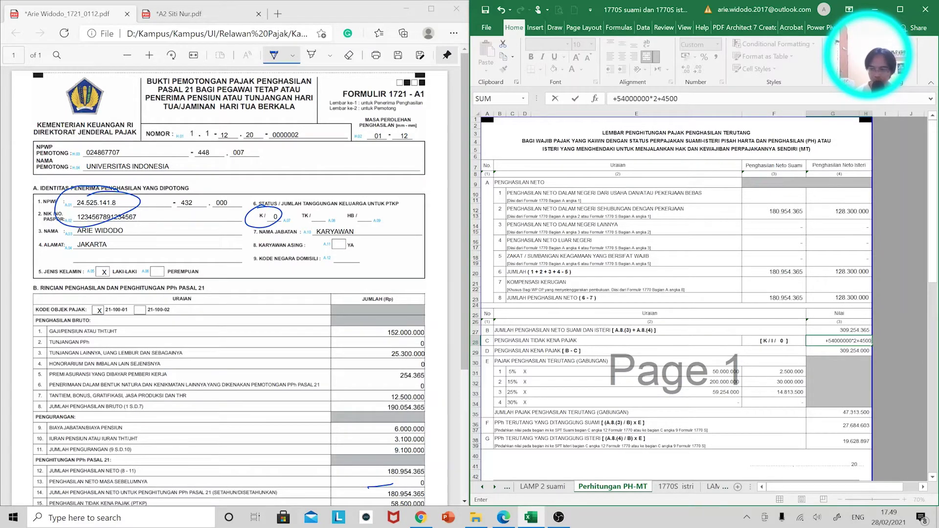
pyautogui.write('000')
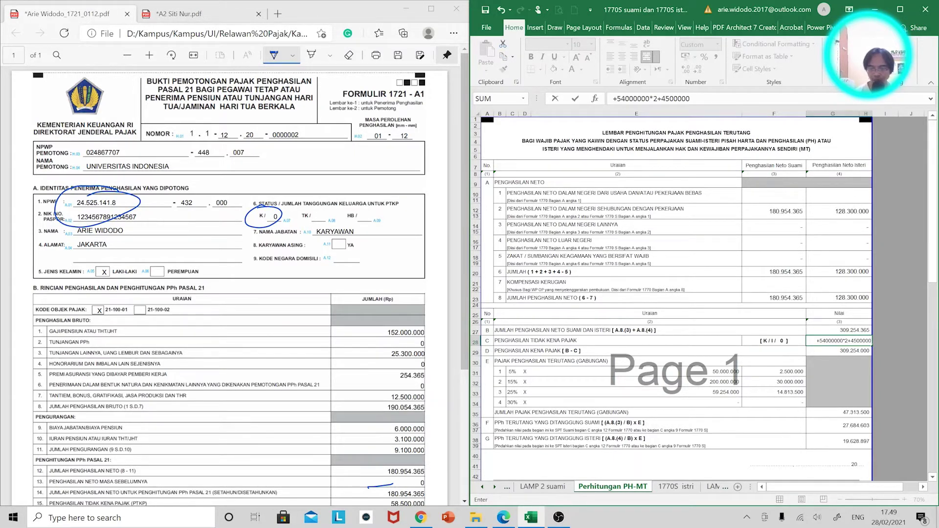
pyautogui.press('Return')
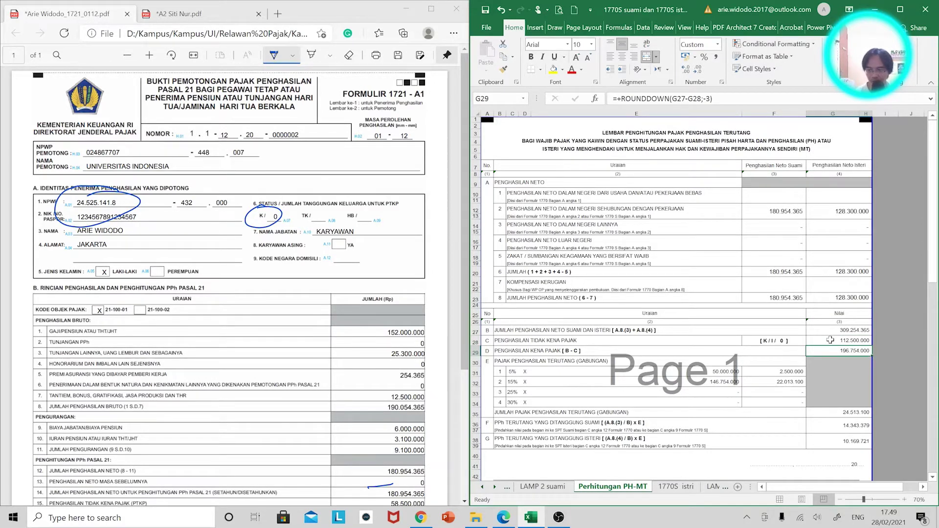
# Maximize Excel and inspect the ROUNDDOWN and tax-split formulas in G29, G35, row 32 and G36 without changing them
pyautogui.click(899, 9)
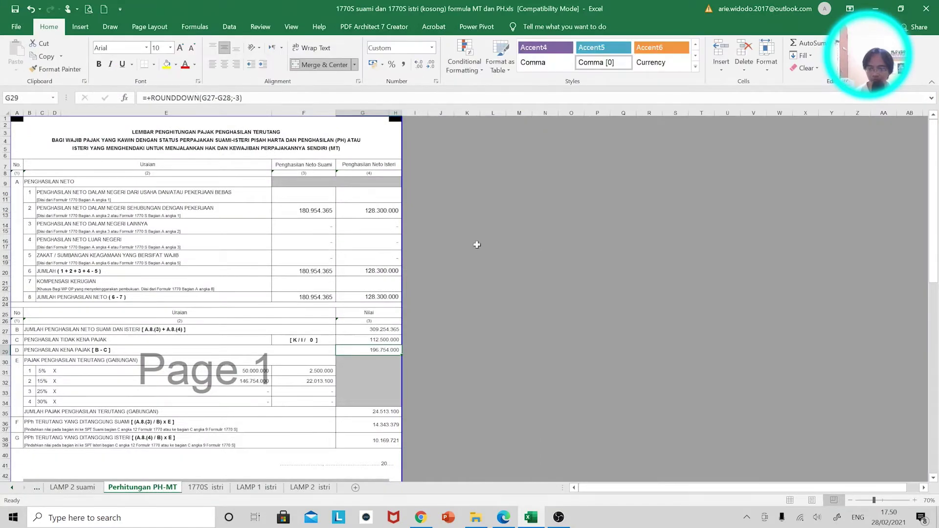
pyautogui.keyDown('ctrl'); pyautogui.scroll(3, 467, 243); pyautogui.keyUp('ctrl')
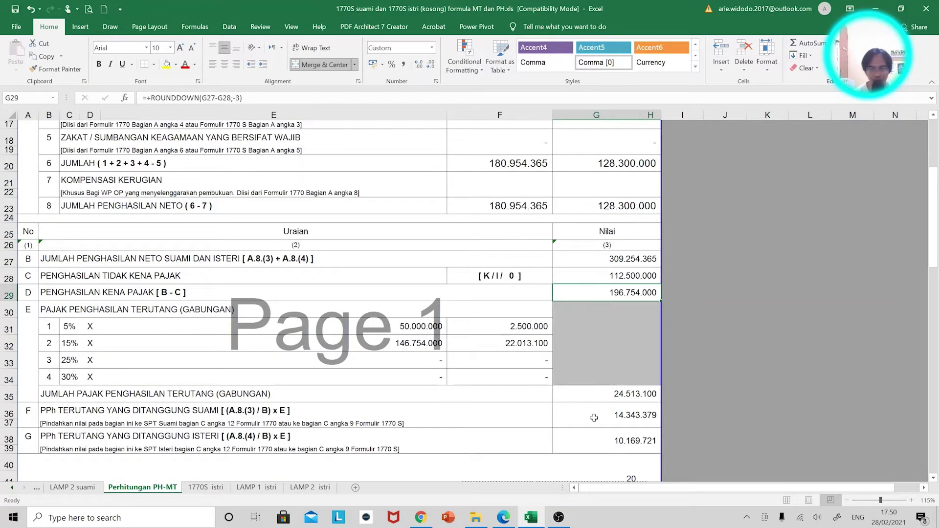
pyautogui.click(594, 417)
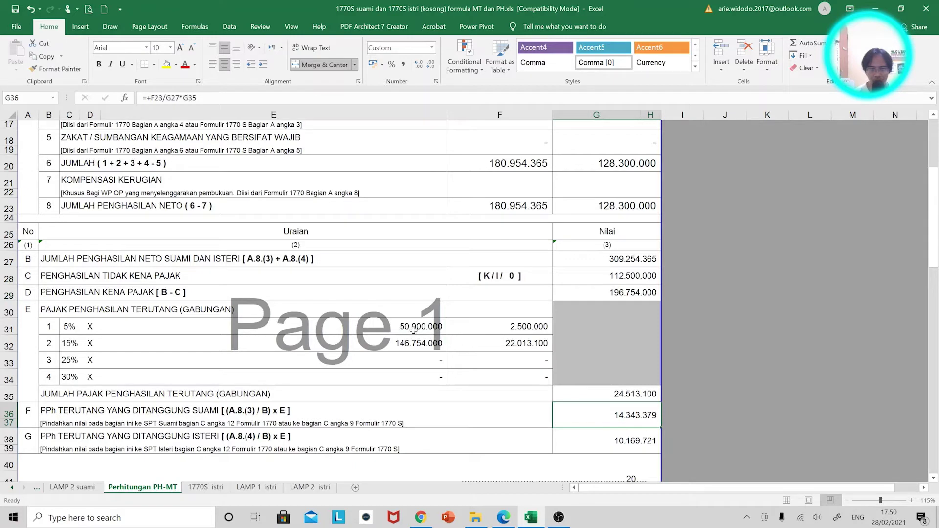
pyautogui.click(632, 293)
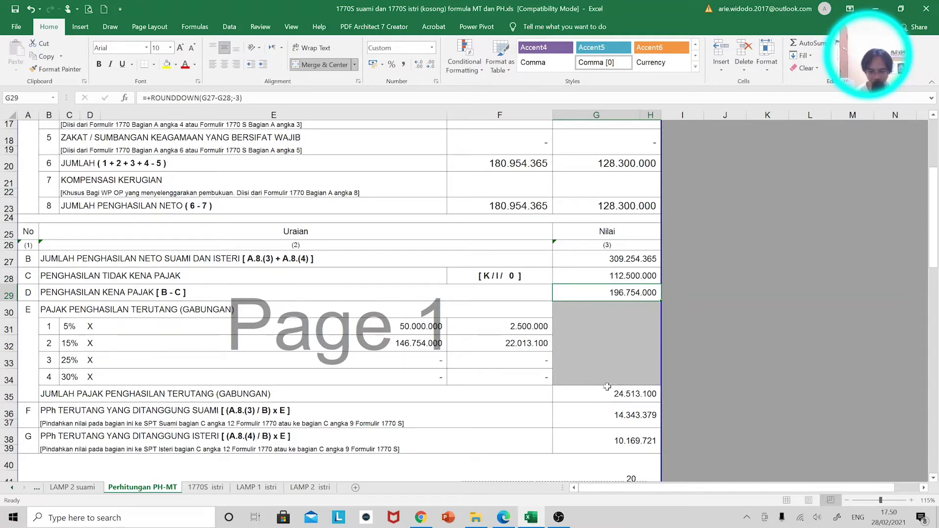
pyautogui.click(641, 395)
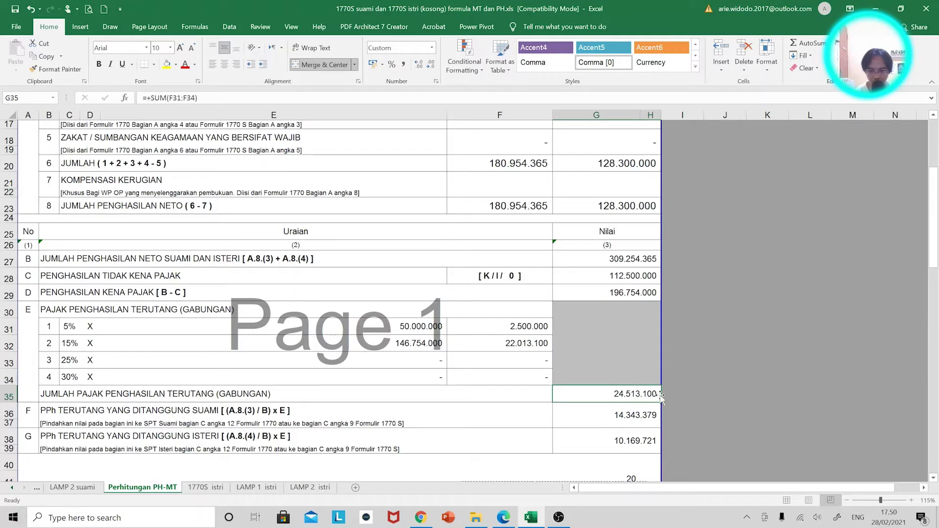
pyautogui.click(416, 342)
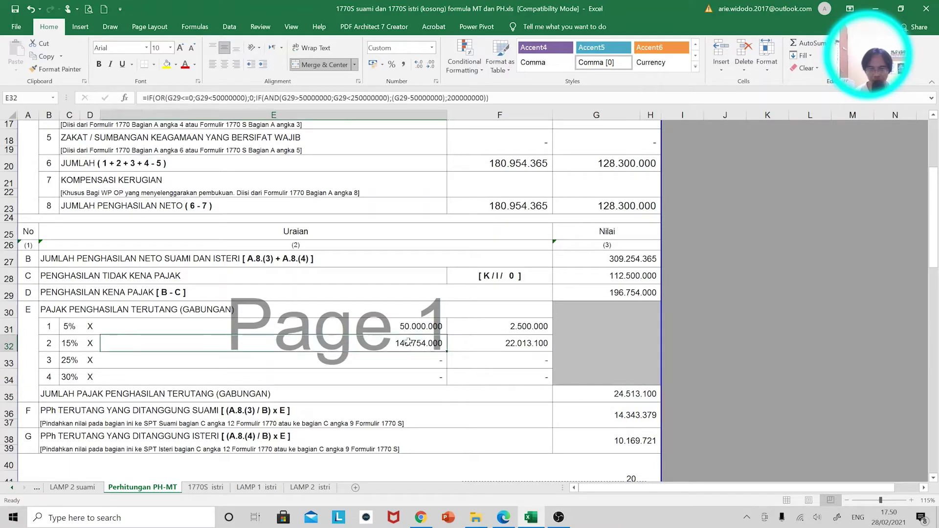
pyautogui.doubleClick(569, 424)
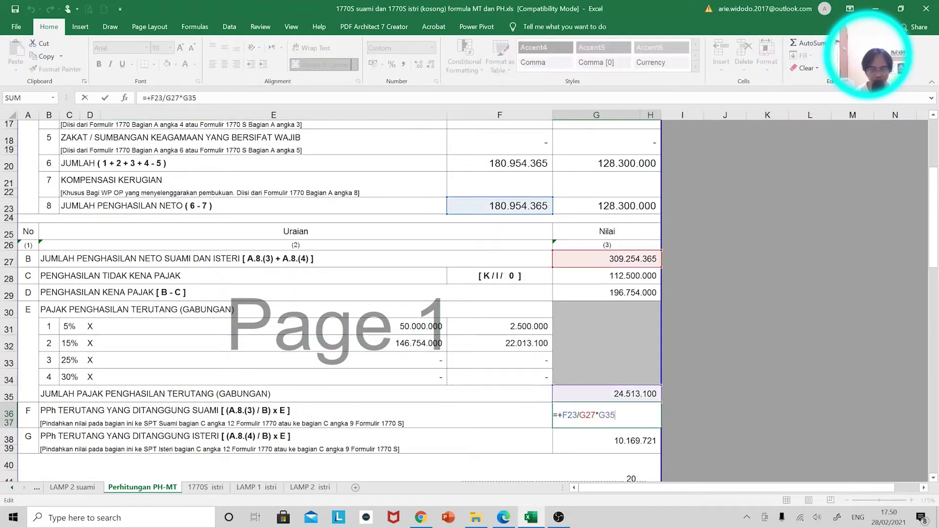
pyautogui.press('Escape')
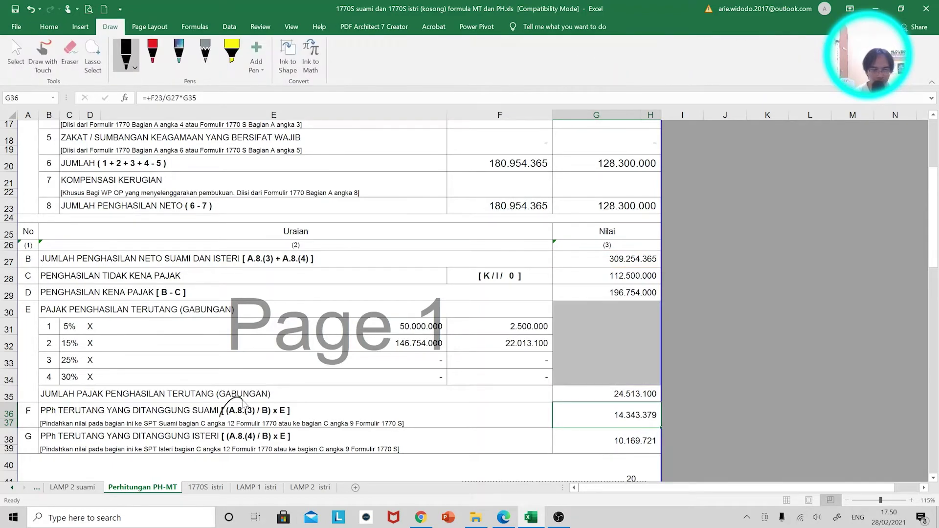
# Ink-circle the A.8.(3) term, net income 180.954.365, combined income 309.254.365 and combined tax 24.513.100
pyautogui.moveTo(247, 398)
pyautogui.mouseDown()
pyautogui.moveTo(230, 421)
pyautogui.moveTo(252, 397)
pyautogui.mouseUp()
pyautogui.moveTo(511, 193)
pyautogui.mouseDown()
pyautogui.moveTo(547, 216)
pyautogui.moveTo(526, 187)
pyautogui.mouseUp()
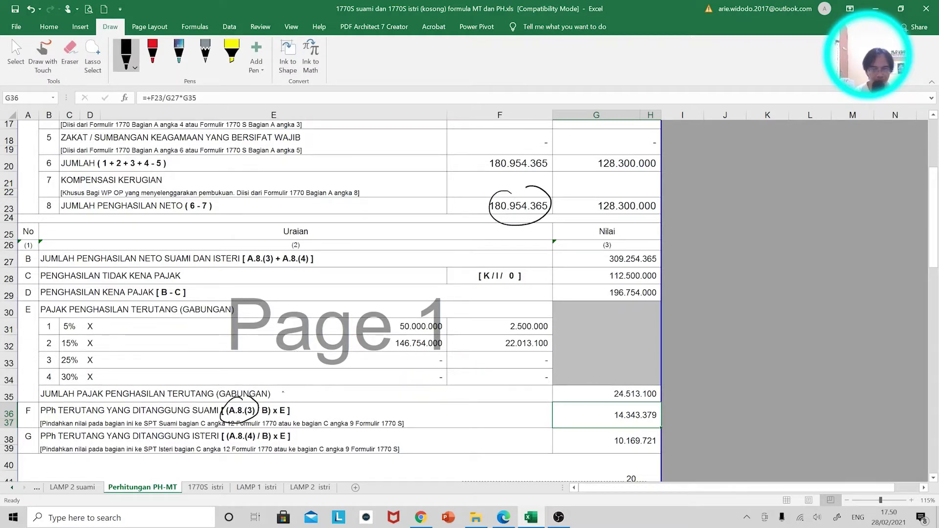
pyautogui.moveTo(607, 255)
pyautogui.mouseDown()
pyautogui.moveTo(644, 255)
pyautogui.moveTo(611, 249)
pyautogui.mouseUp()
pyautogui.moveTo(621, 383)
pyautogui.mouseDown()
pyautogui.moveTo(611, 400)
pyautogui.moveTo(605, 382)
pyautogui.mouseUp()
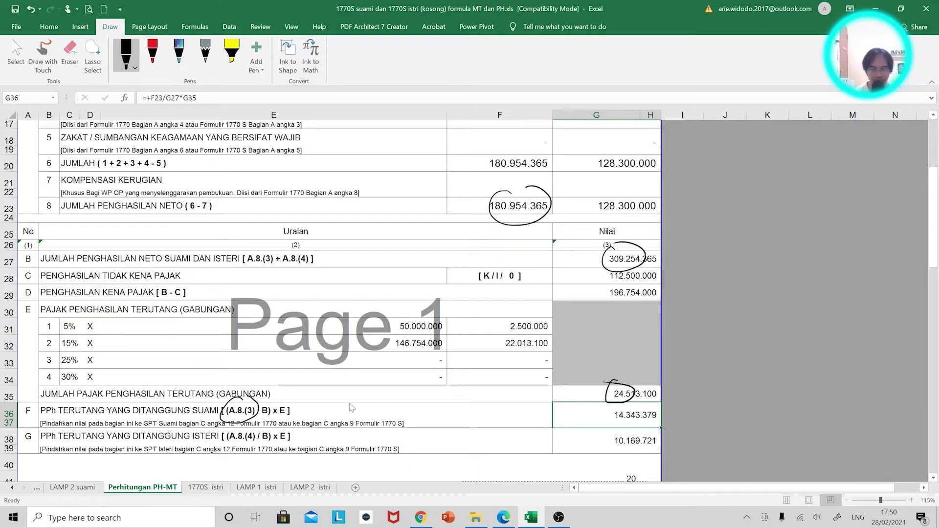
# Circle the B and E terms in the split formulas and the wife's net income 128.300.000, then switch to the e-filing site
pyautogui.moveTo(268, 411)
pyautogui.mouseDown()
pyautogui.moveTo(268, 395)
pyautogui.moveTo(281, 406)
pyautogui.moveTo(258, 443)
pyautogui.moveTo(274, 429)
pyautogui.mouseUp()
pyautogui.moveTo(292, 429)
pyautogui.mouseDown()
pyautogui.moveTo(225, 445)
pyautogui.moveTo(252, 428)
pyautogui.mouseUp()
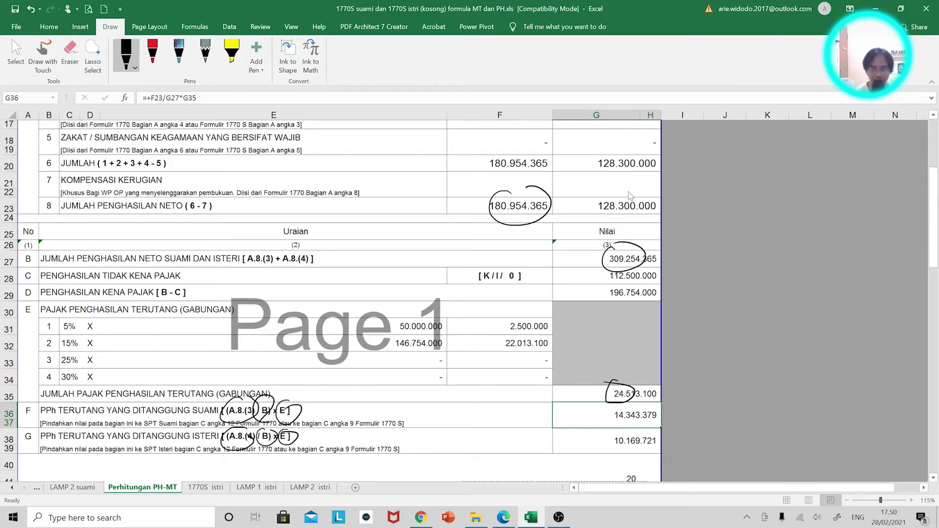
pyautogui.moveTo(631, 189)
pyautogui.mouseDown()
pyautogui.moveTo(673, 196)
pyautogui.moveTo(602, 199)
pyautogui.mouseUp()
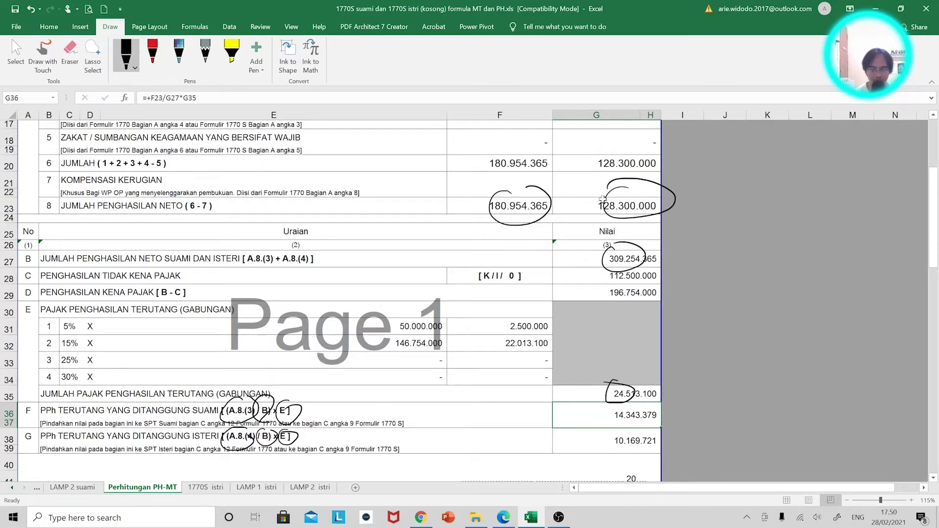
pyautogui.scroll(-2, 657, 345)
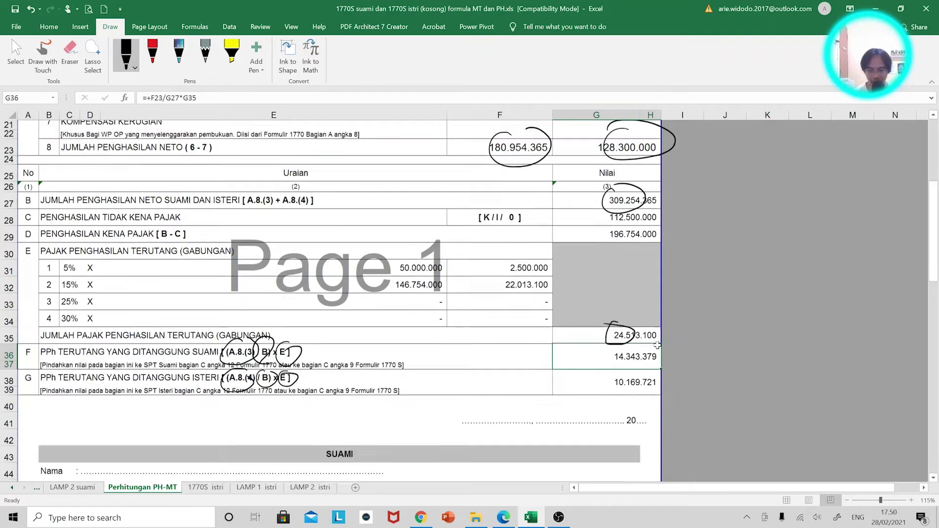
pyautogui.keyDown('ctrl'); pyautogui.scroll(-2, 656, 345); pyautogui.keyUp('ctrl')
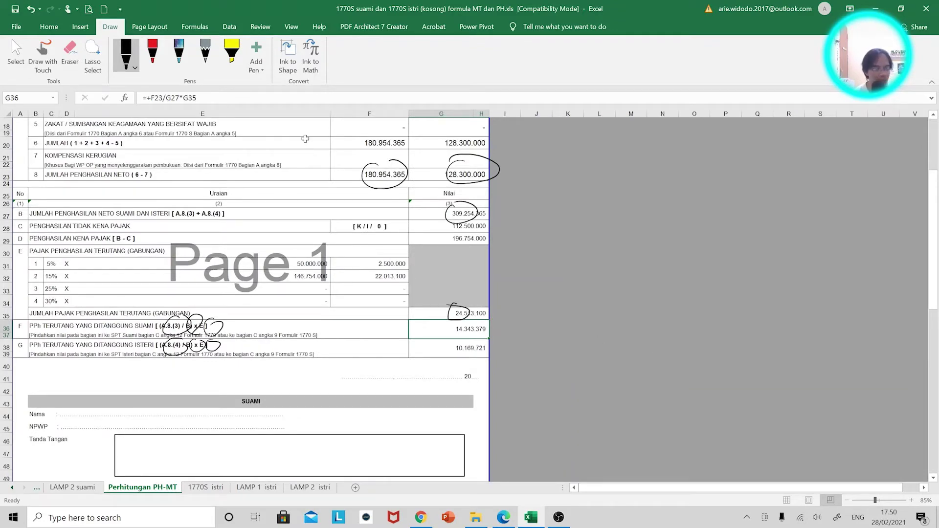
pyautogui.click(430, 523)
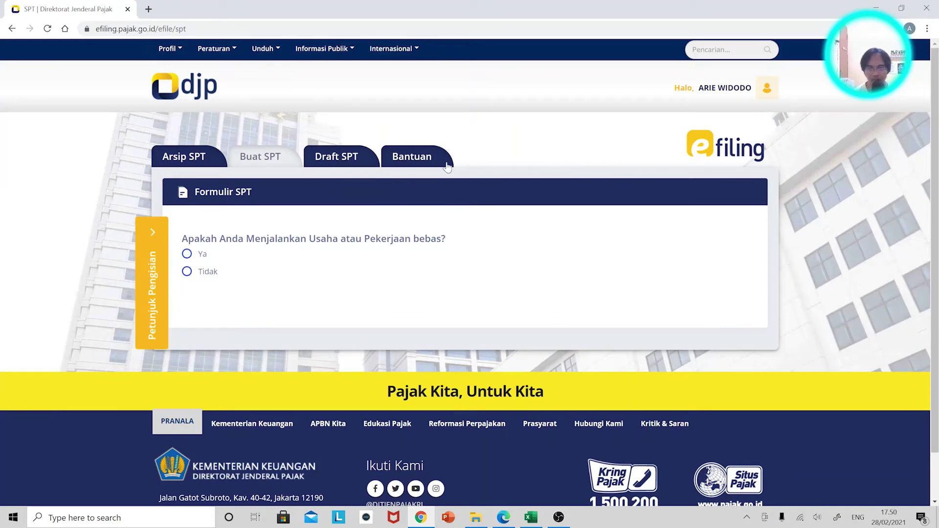
# Answer Tidak to business income and Ya to MT/PH, pick form mode, and open SPT 1770 S
pyautogui.click(208, 273)
pyautogui.scroll(-1, 480, 318)
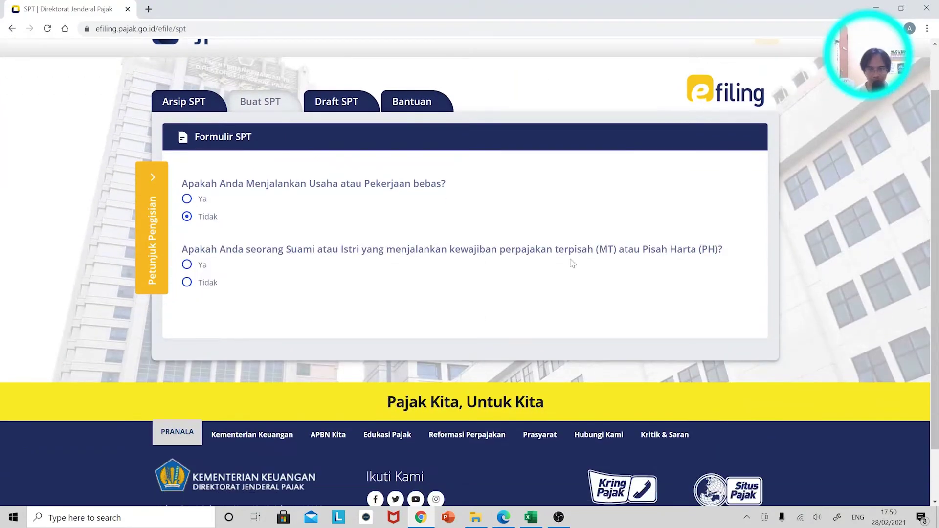
pyautogui.click(191, 265)
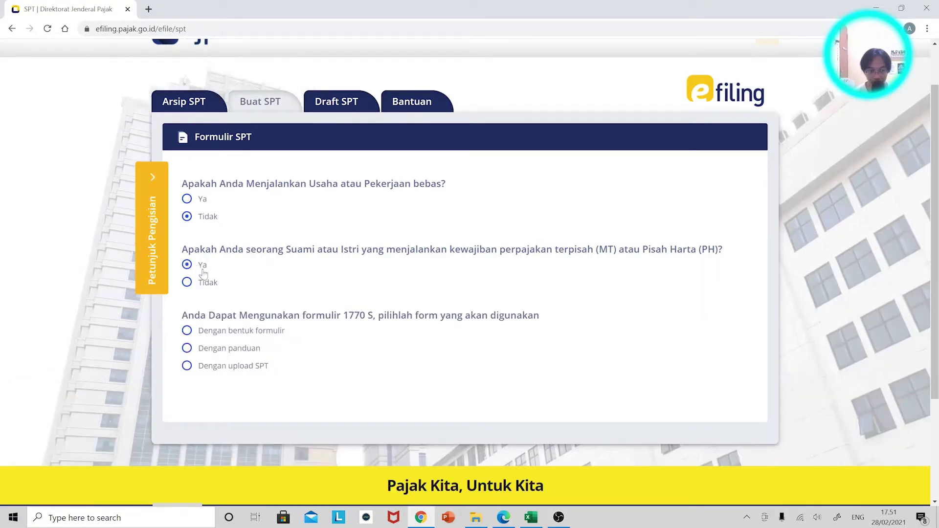
pyautogui.click(269, 335)
pyautogui.click(281, 406)
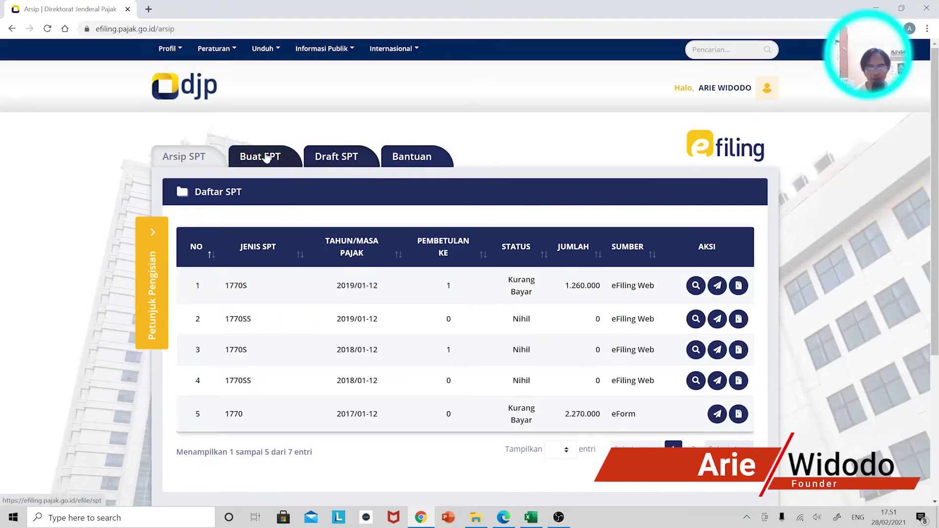
# Go back to Buat SPT and re-answer no business, separate MT/PH taxation and form-based filing
pyautogui.click(265, 158)
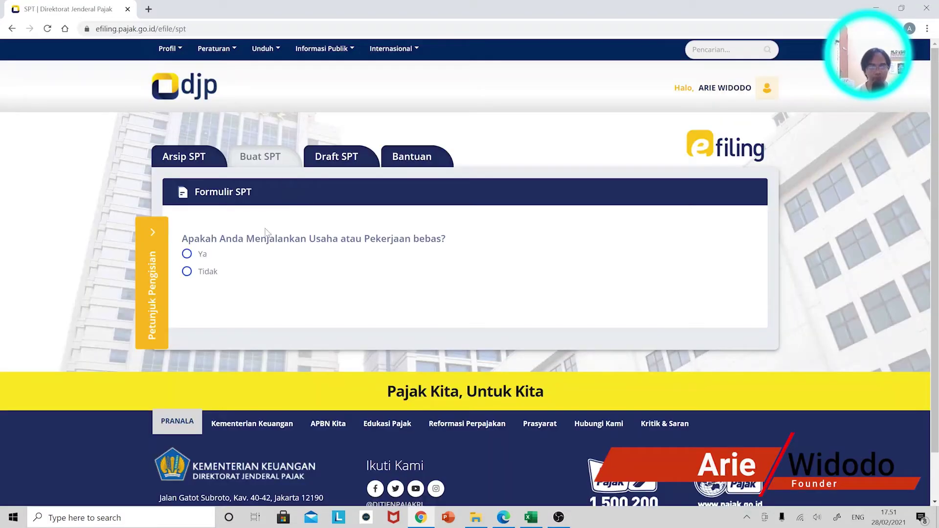
pyautogui.click(216, 274)
pyautogui.click(202, 320)
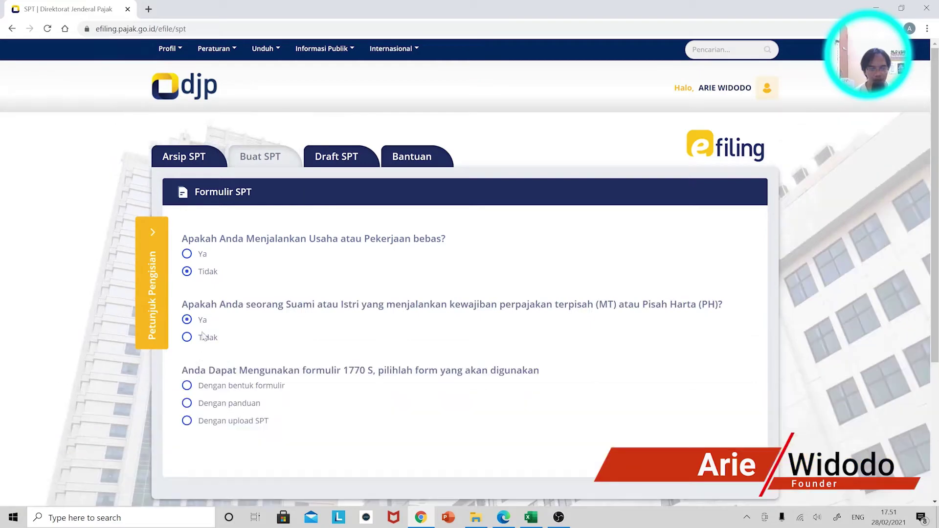
pyautogui.click(221, 388)
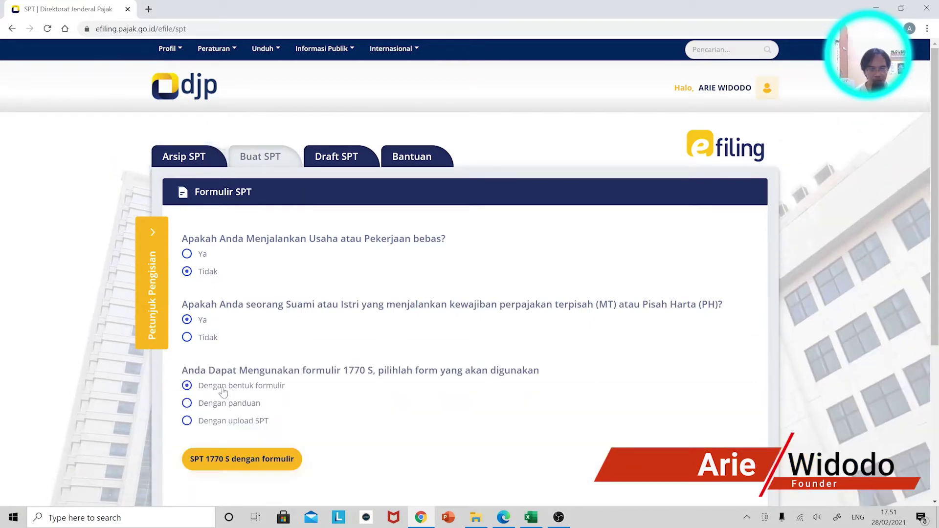
pyautogui.click(269, 457)
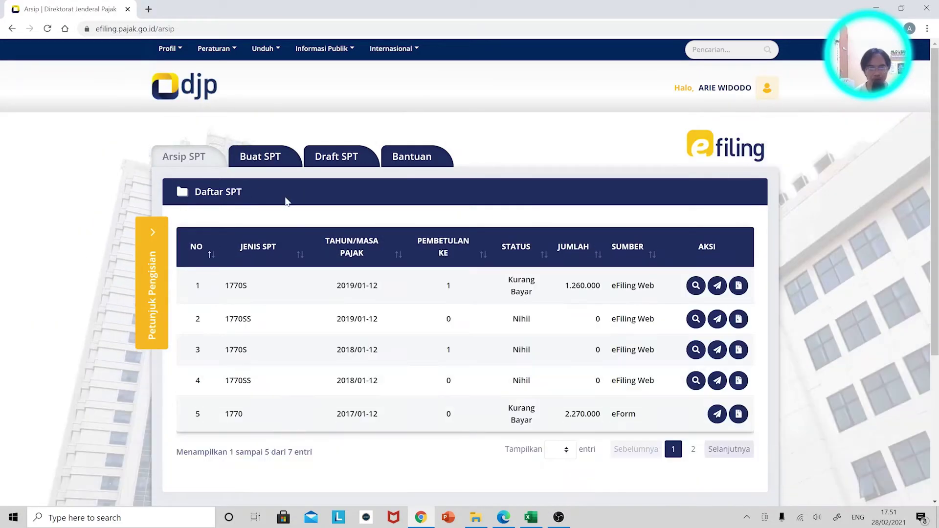
# Return to the questionnaire a third time and submit the same answers to start SPT 1770 S dengan formulir
pyautogui.click(266, 159)
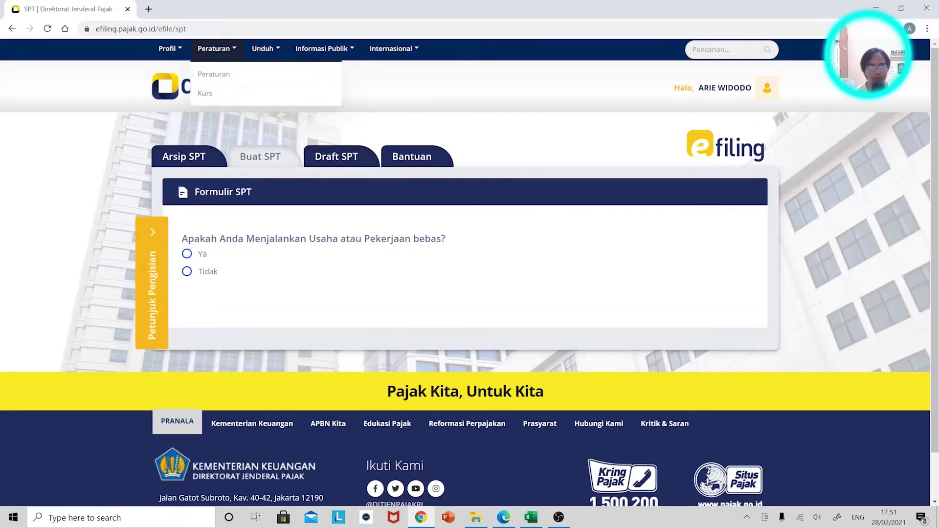
pyautogui.click(211, 29)
pyautogui.click(201, 45)
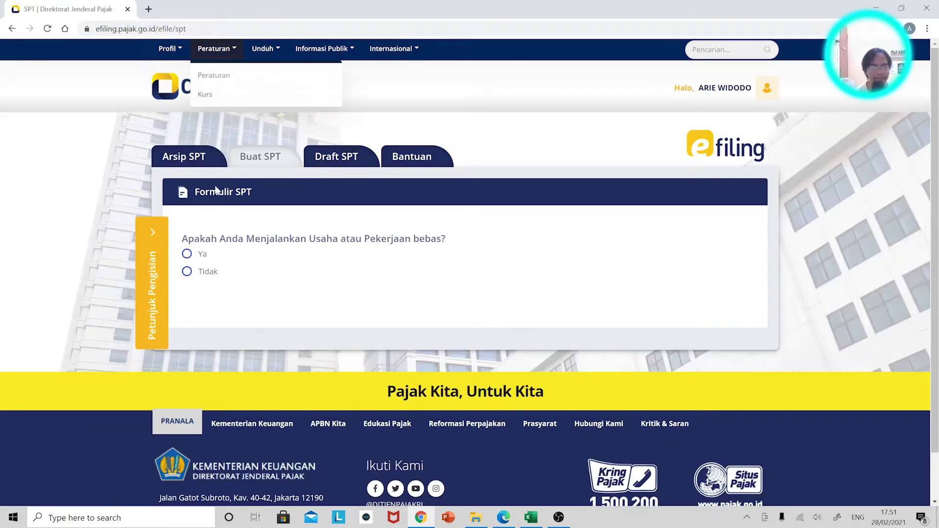
pyautogui.click(210, 273)
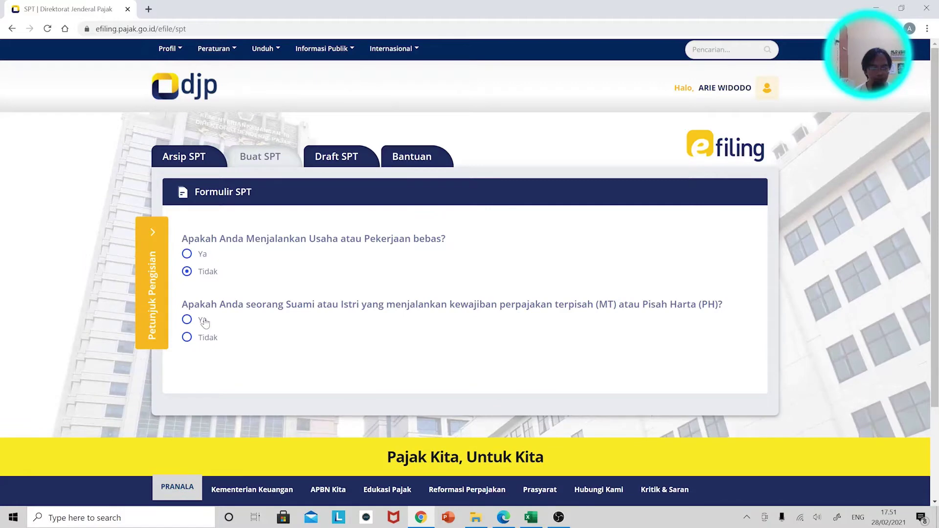
pyautogui.click(203, 320)
pyautogui.click(213, 389)
pyautogui.click(220, 459)
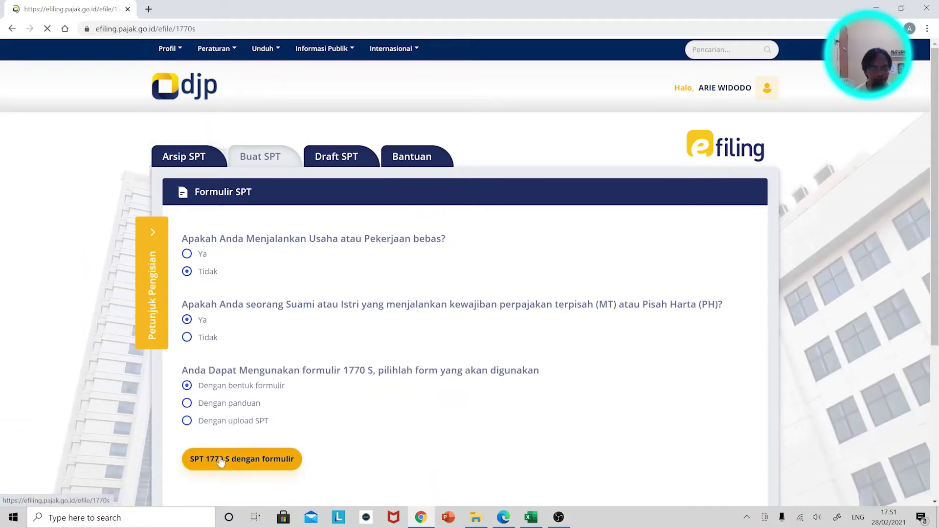
# Choose 2020 as the tax year for a normal return and continue
pyautogui.click(511, 337)
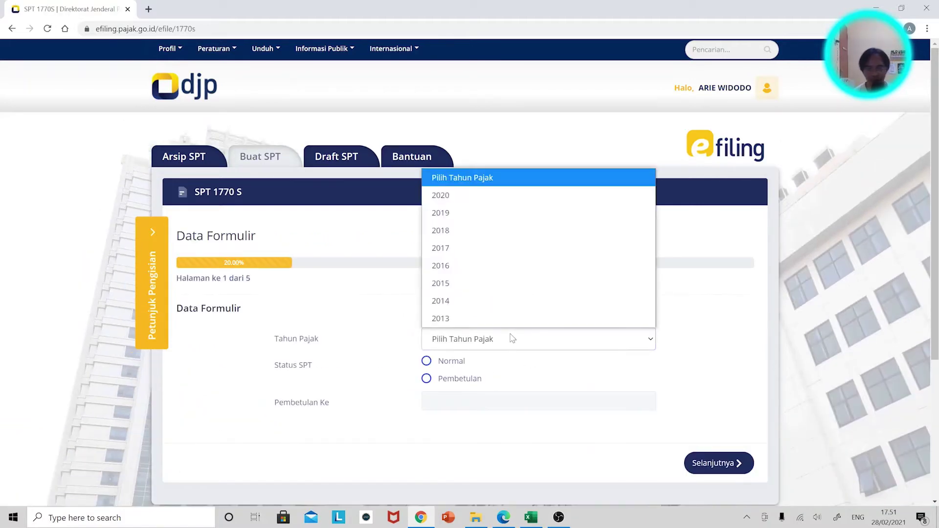
pyautogui.click(504, 202)
pyautogui.scroll(-2, 495, 323)
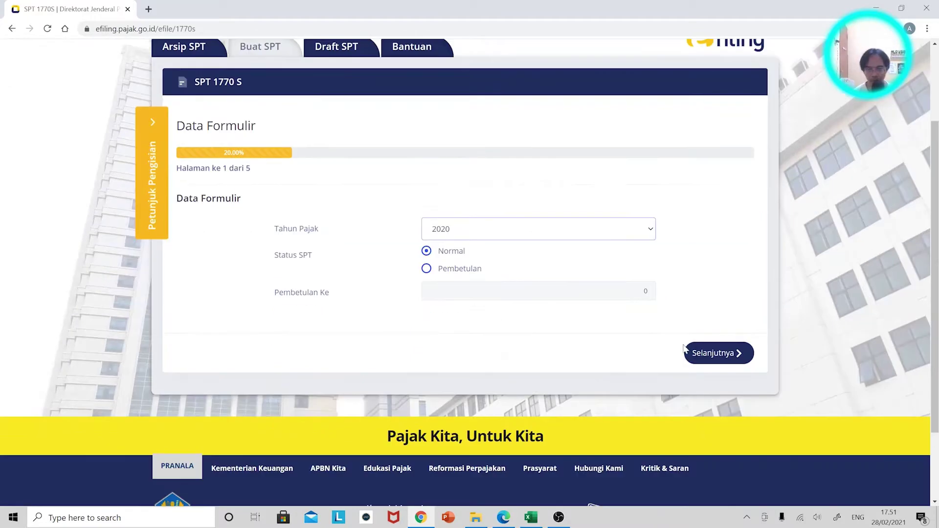
pyautogui.click(704, 352)
# Load the assets from last year's SPT into Bagian B and continue to Lampiran I
pyautogui.scroll(-5, 476, 313)
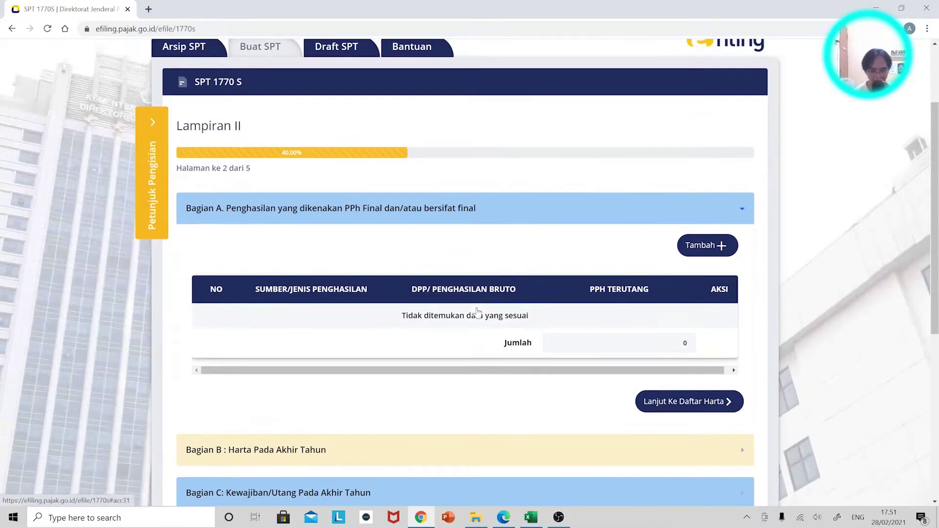
pyautogui.click(275, 311)
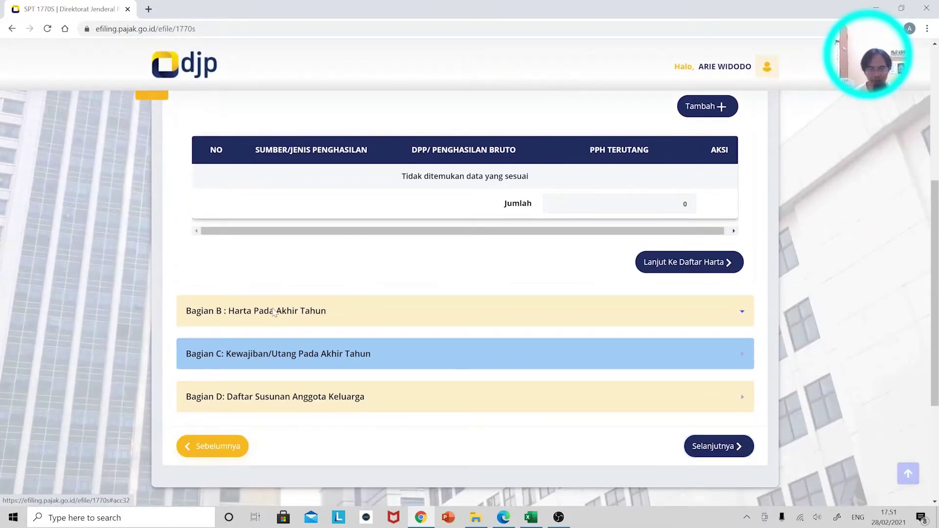
pyautogui.click(271, 151)
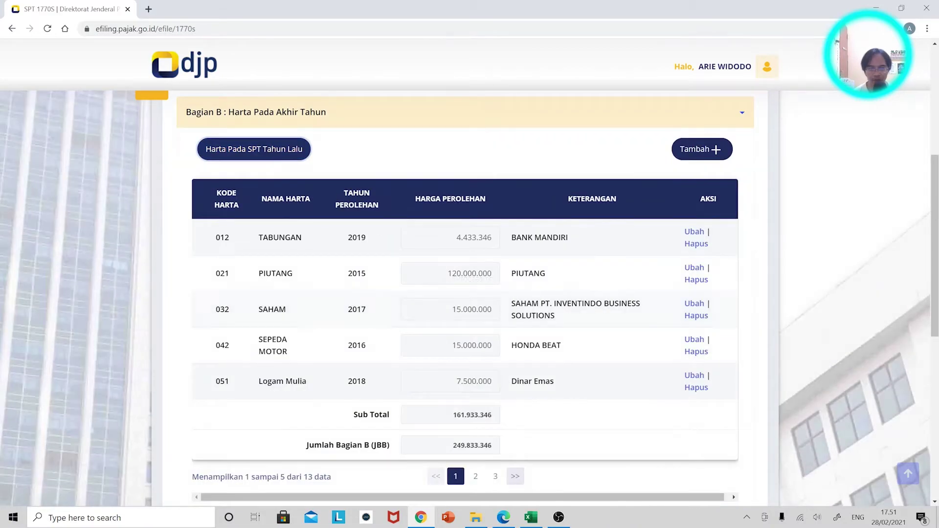
pyautogui.scroll(-7, 735, 362)
pyautogui.click(727, 343)
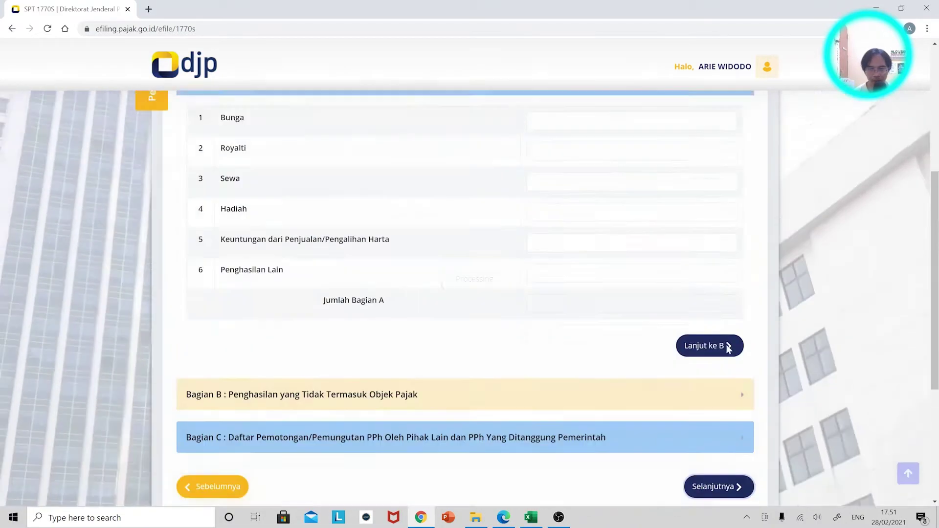
# Expand Bagian C and add a new withholding slip, opening its tax type list
pyautogui.scroll(-5, 607, 358)
pyautogui.scroll(-2, 606, 358)
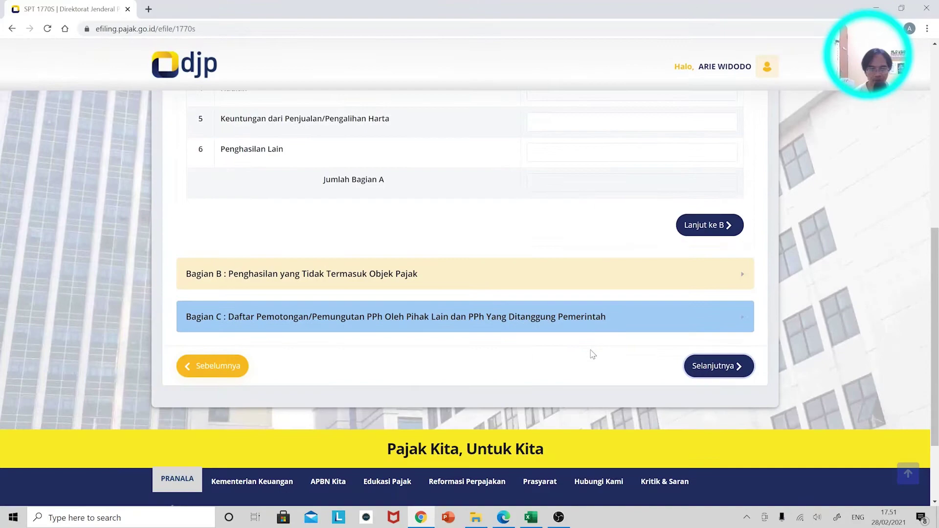
pyautogui.click(421, 320)
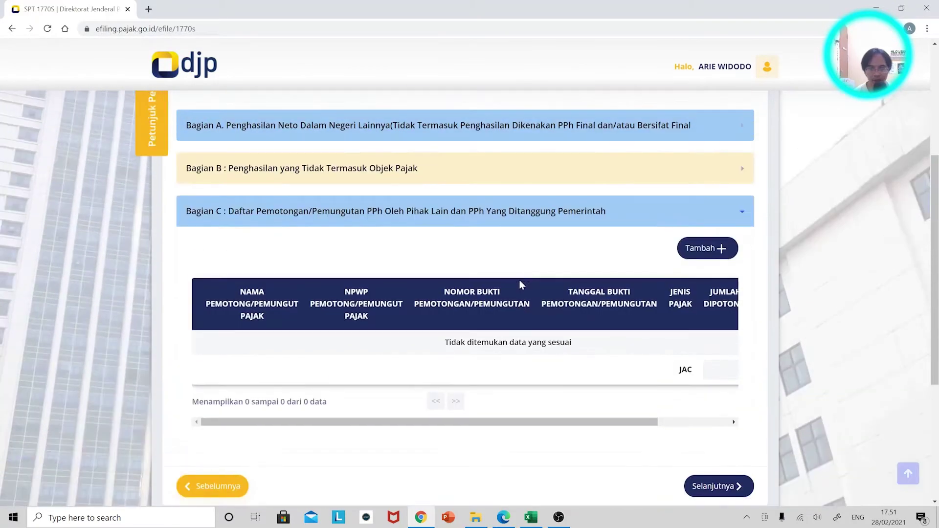
pyautogui.click(706, 250)
pyautogui.click(557, 111)
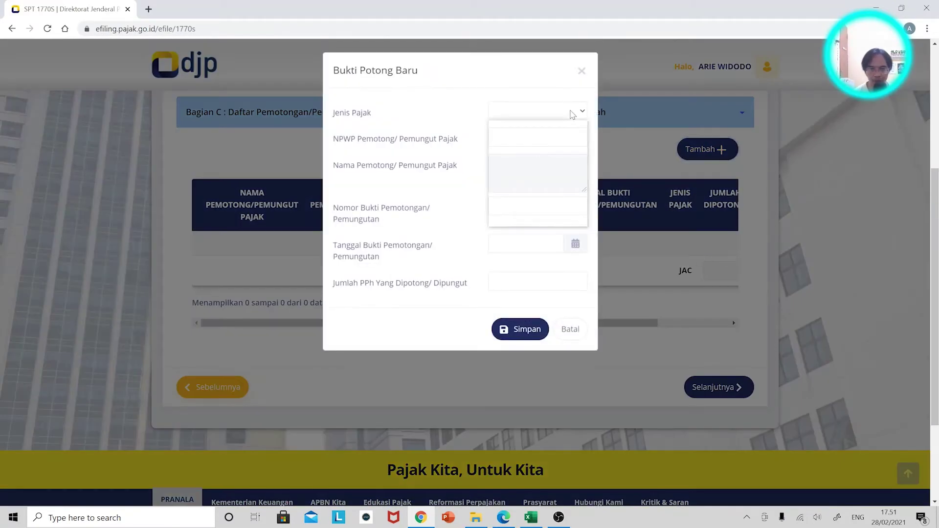
# Set the slip's tax type to Pasal 21 and enter the withholder's tax ID, checking it against the 1721-A1 slip
pyautogui.click(562, 126)
pyautogui.click(496, 138)
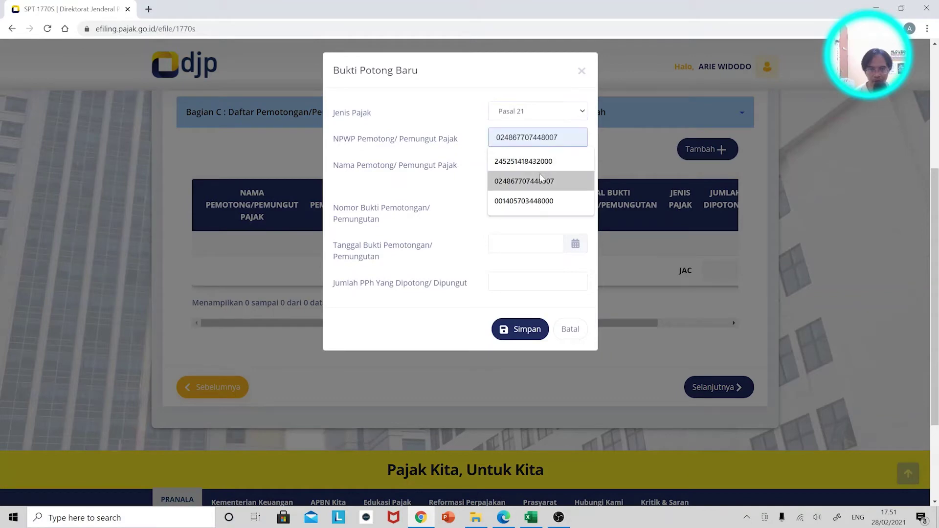
pyautogui.press('Up')
pyautogui.press('Down')
pyautogui.press('Down')
pyautogui.press('Return')
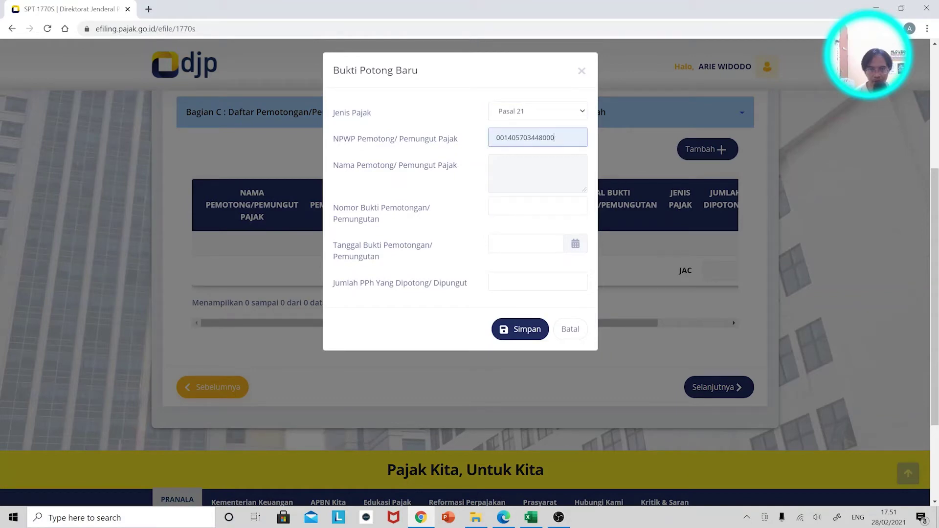
pyautogui.hotkey('ctrl', 'a')
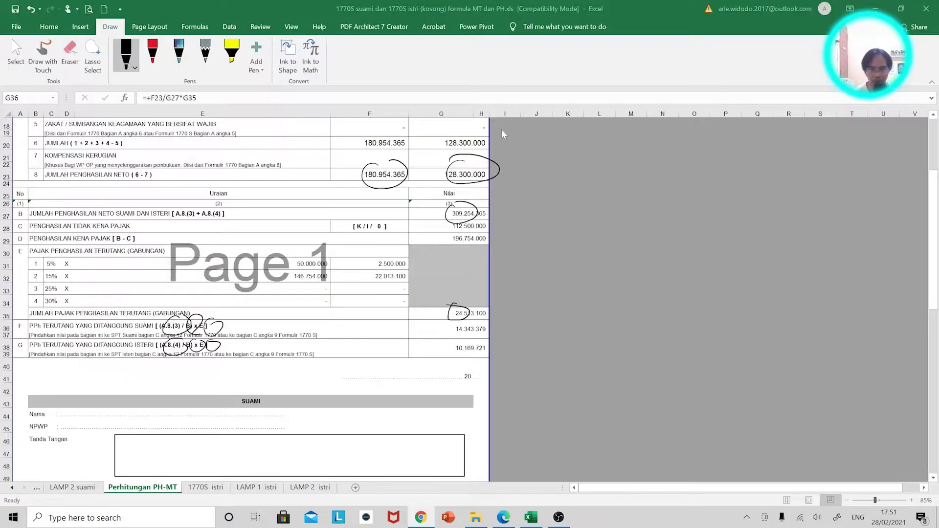
pyautogui.hotkey('alt', 'Tab')
pyautogui.hotkey('alt', 'Tab')
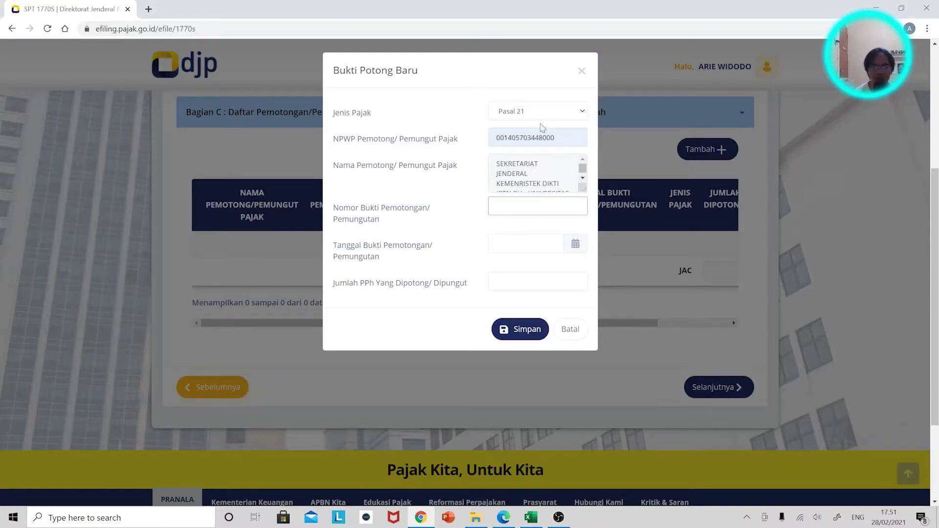
pyautogui.press('super+Right')
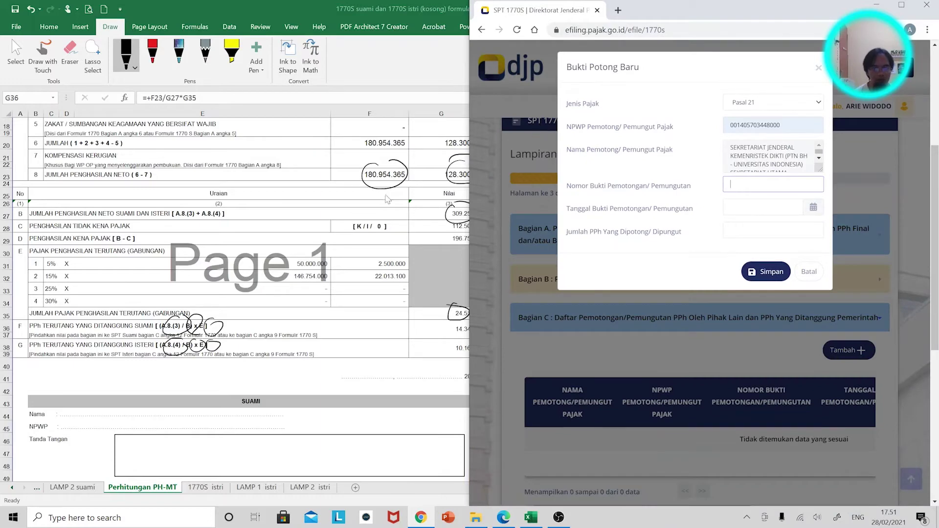
pyautogui.click(503, 517)
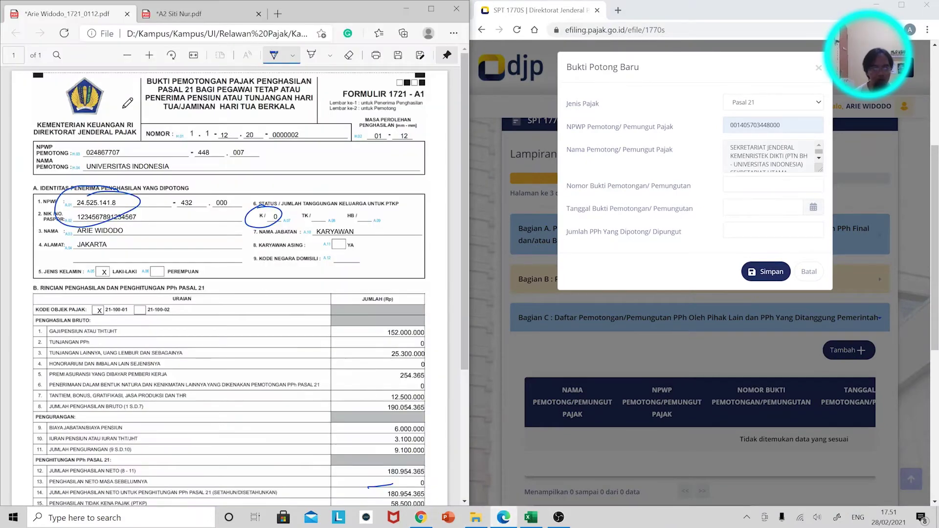
pyautogui.moveTo(781, 126); pyautogui.dragTo(716, 130)
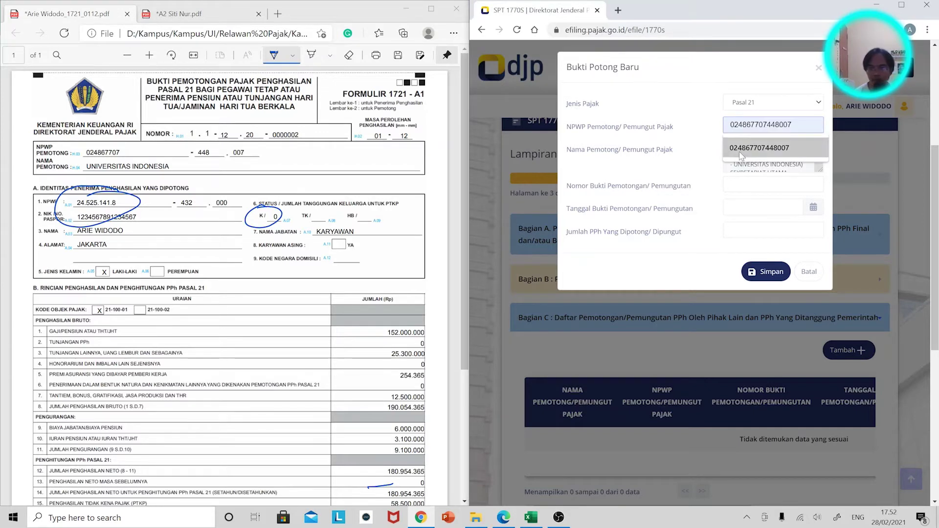
pyautogui.click(759, 147)
# Fill in the slip number, date 31-12-2020 and withheld tax 13.368.100, then save the slip
pyautogui.click(773, 185)
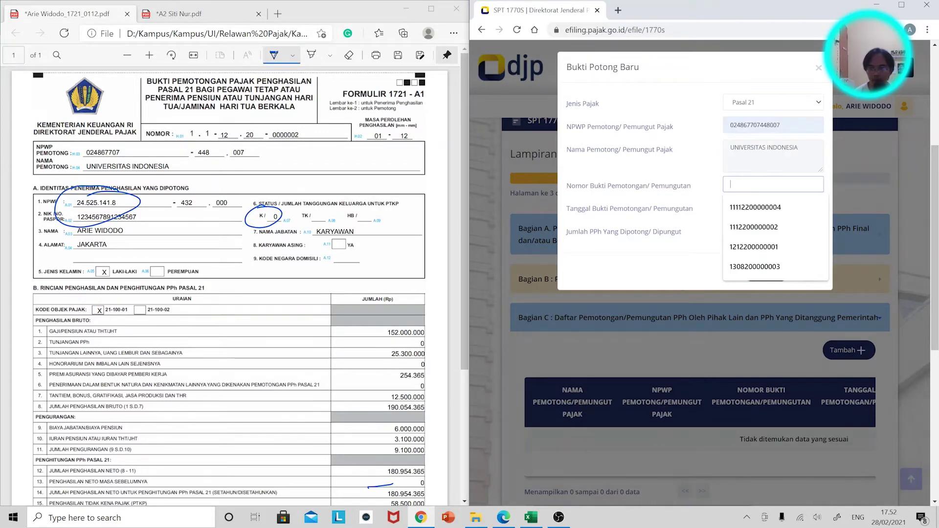
pyautogui.click(753, 227)
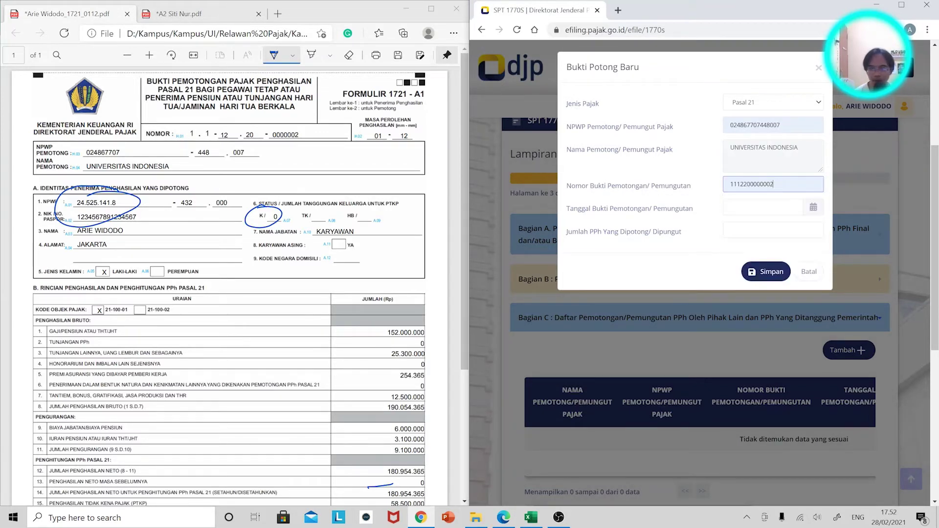
pyautogui.click(778, 208)
pyautogui.click(738, 234)
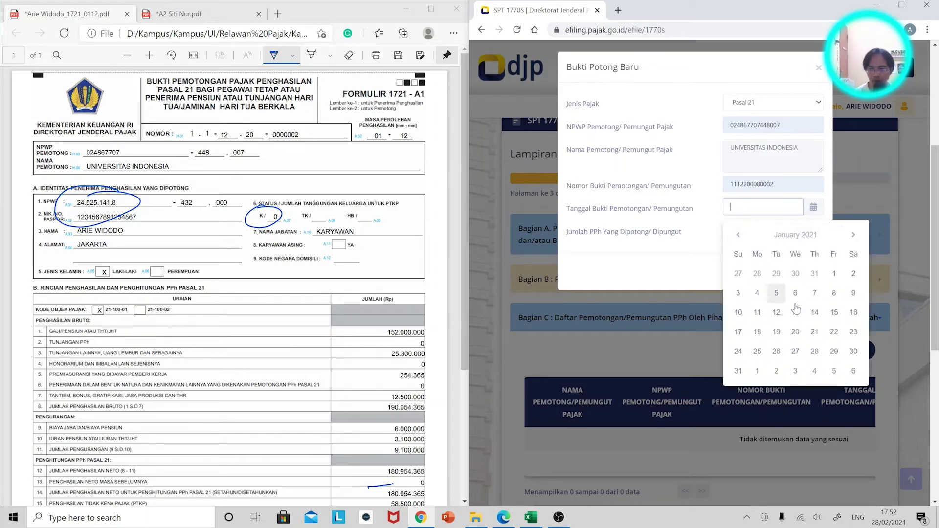
pyautogui.click(738, 235)
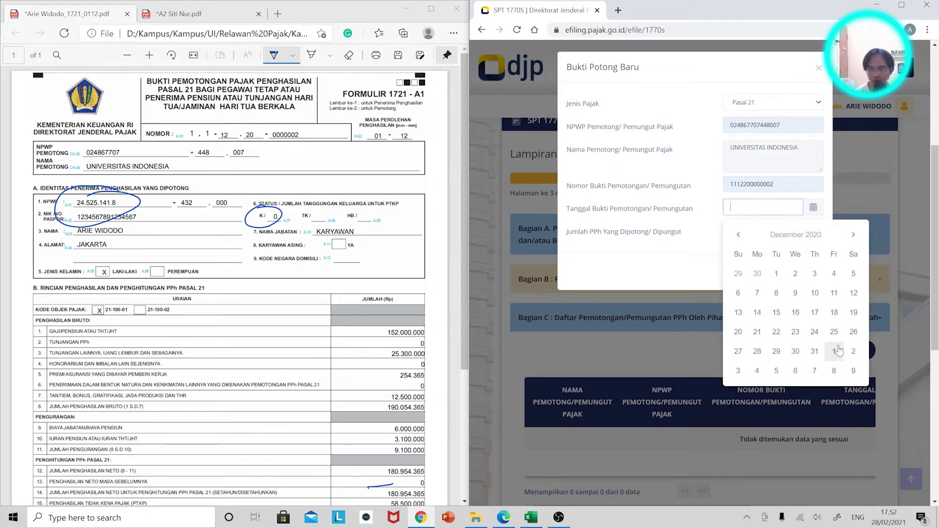
pyautogui.click(815, 351)
pyautogui.click(816, 230)
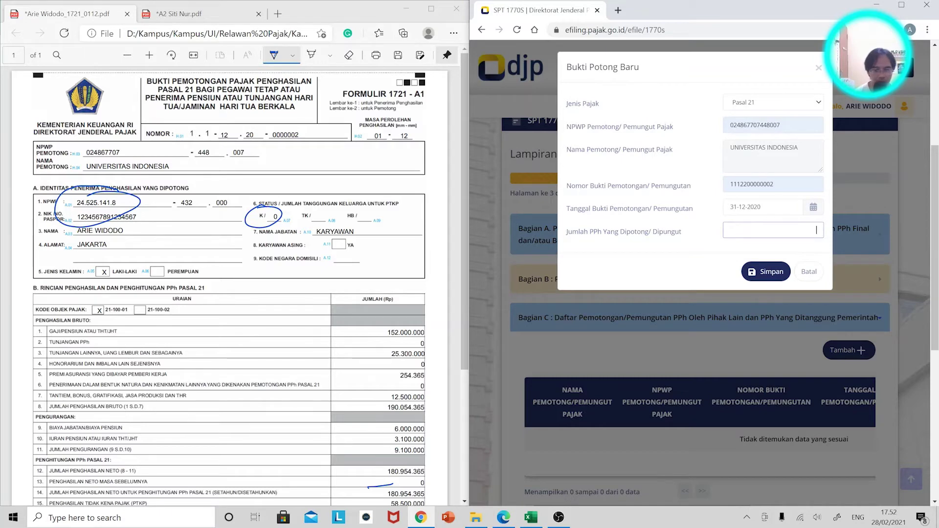
pyautogui.scroll(-4, 194, 342)
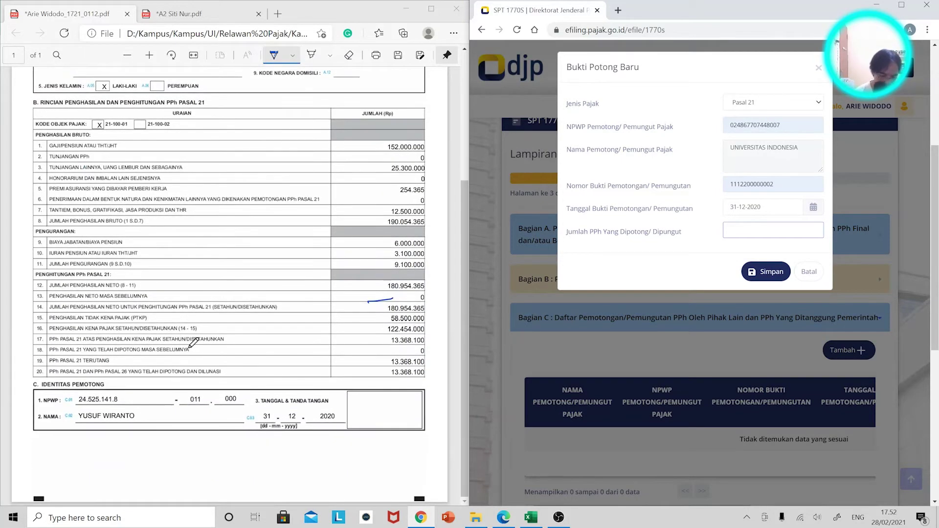
pyautogui.write('13.')
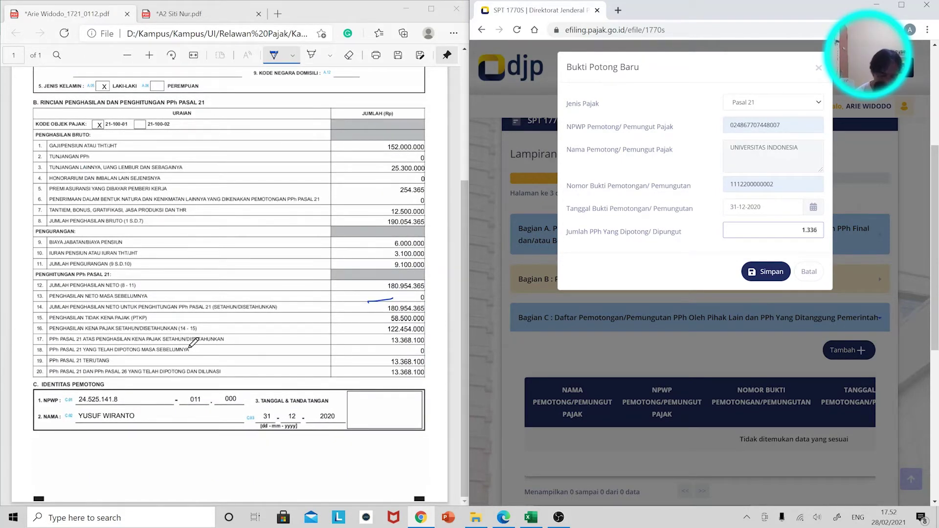
pyautogui.write('368.100')
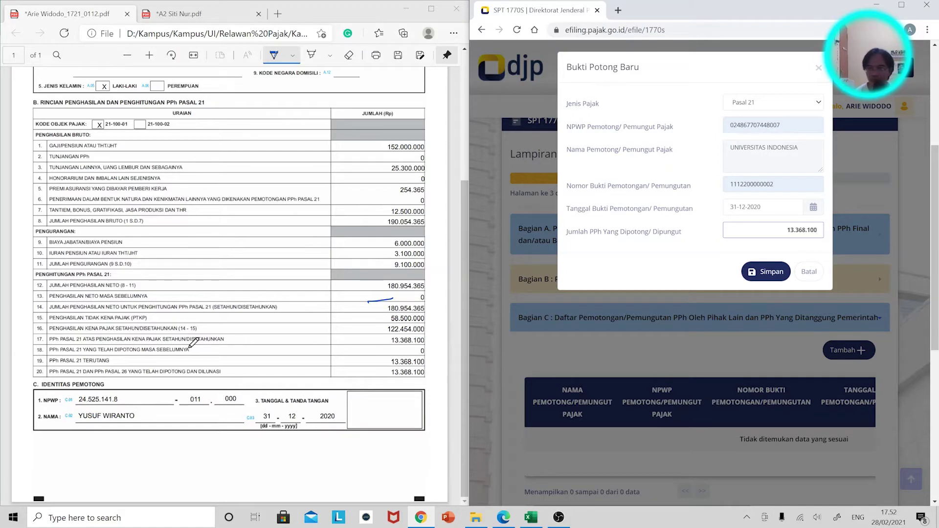
pyautogui.click(763, 273)
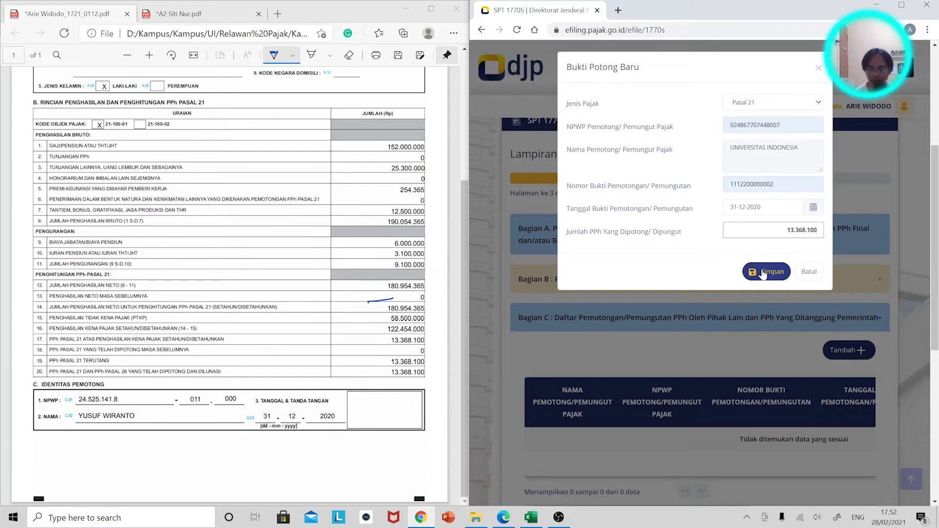
pyautogui.scroll(-5, 834, 453)
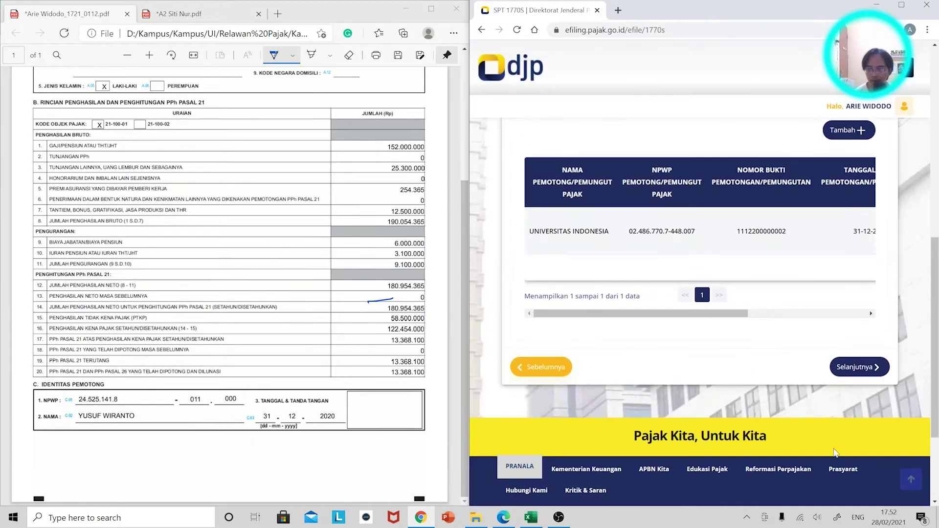
# On the Induk page, set marital status to Kawin with MT / Memilih Terpisah
pyautogui.click(859, 367)
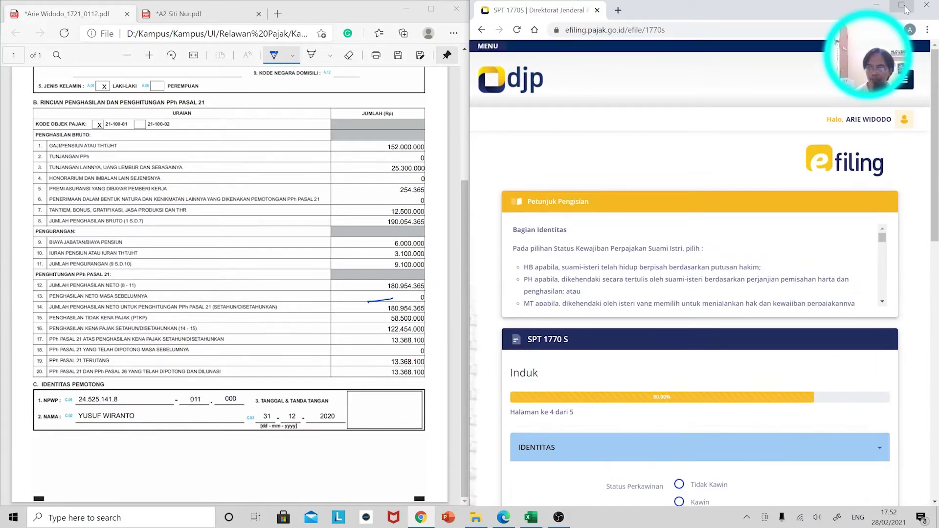
pyautogui.press('super+Up')
pyautogui.scroll(-3, 442, 312)
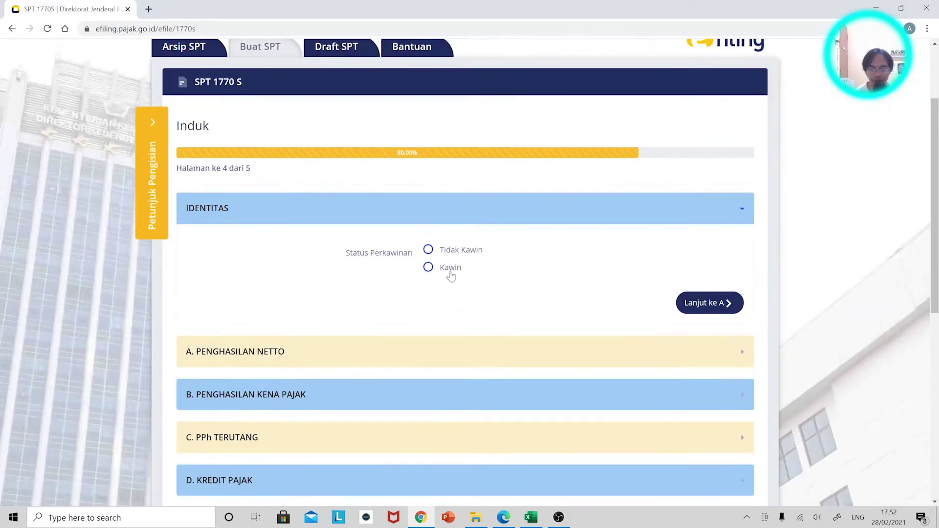
pyautogui.click(440, 272)
pyautogui.click(474, 295)
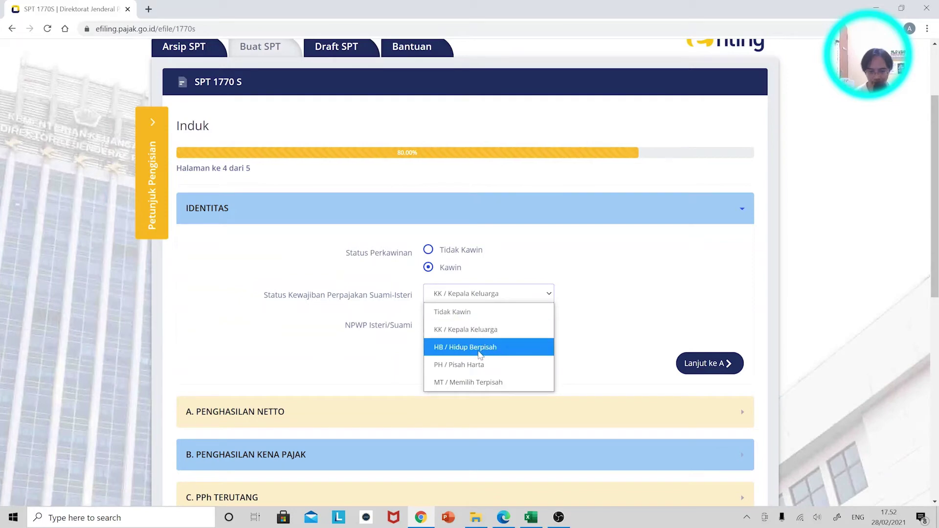
pyautogui.click(469, 382)
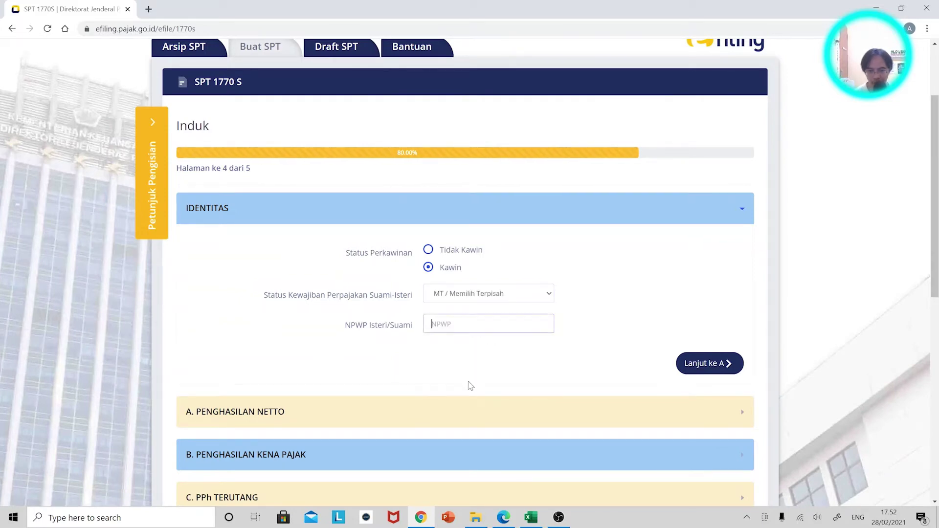
# Enter the spouse's NPWP as read from her 1721-A2 slip, then continue to section A
pyautogui.hotkey('alt', 'Tab')
pyautogui.scroll(5, 229, 244)
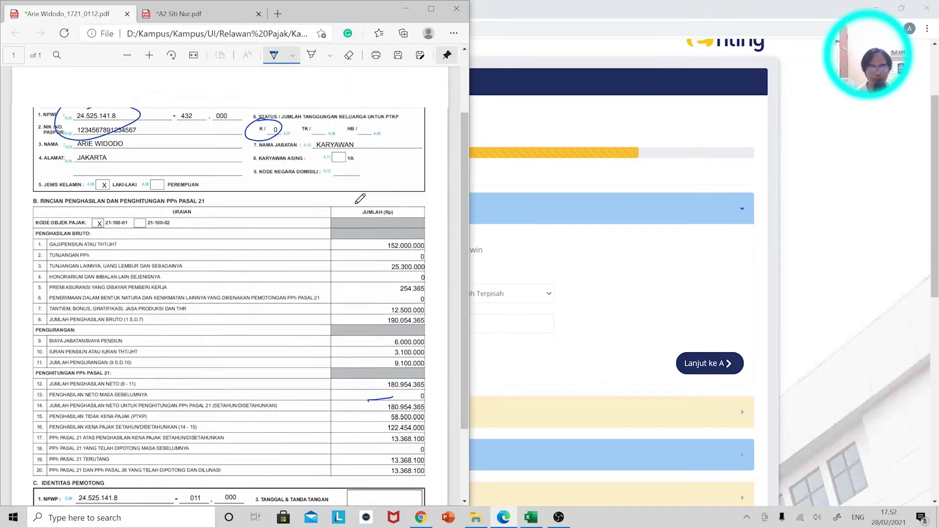
pyautogui.click(184, 13)
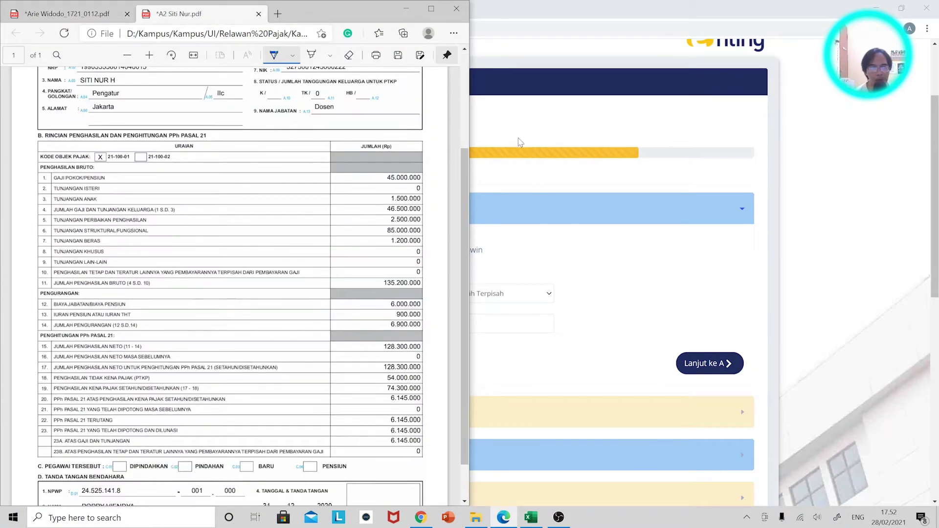
pyautogui.scroll(1, 516, 145)
pyautogui.scroll(3, 229, 196)
pyautogui.hotkey('alt', 'Tab')
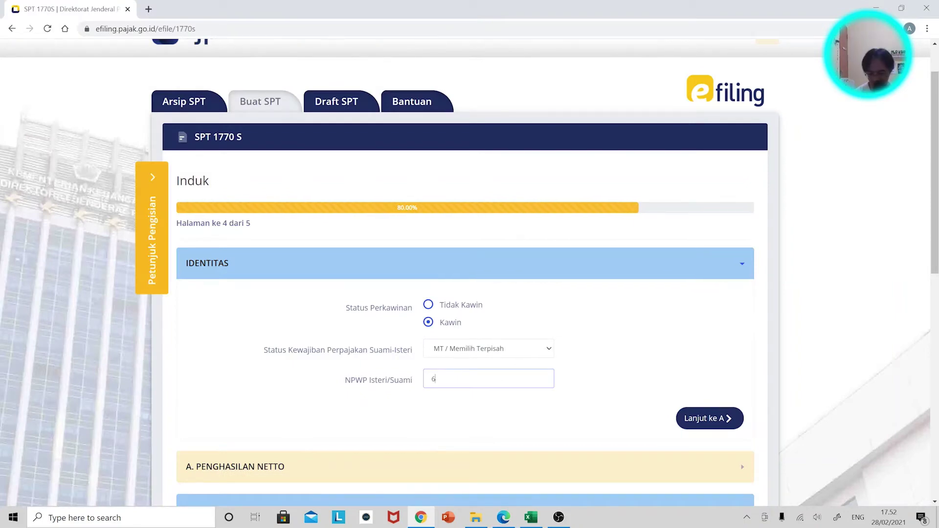
pyautogui.hotkey('alt', 'Tab')
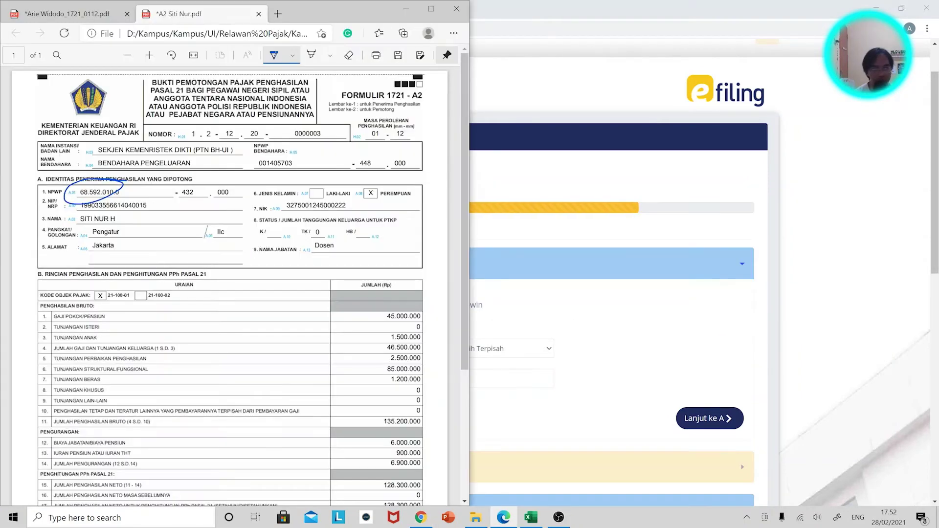
pyautogui.hotkey('alt', 'Tab')
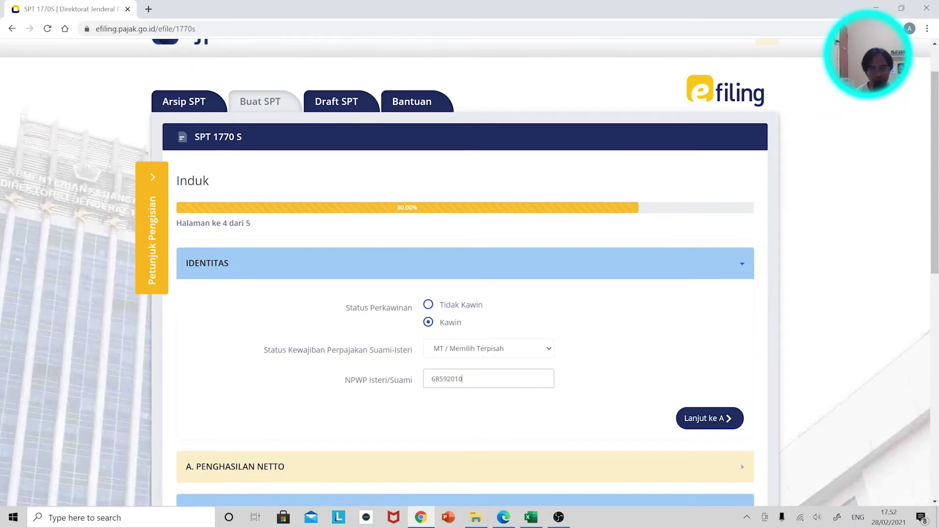
pyautogui.hotkey('alt', 'Tab')
pyautogui.hotkey('alt', 'Tab')
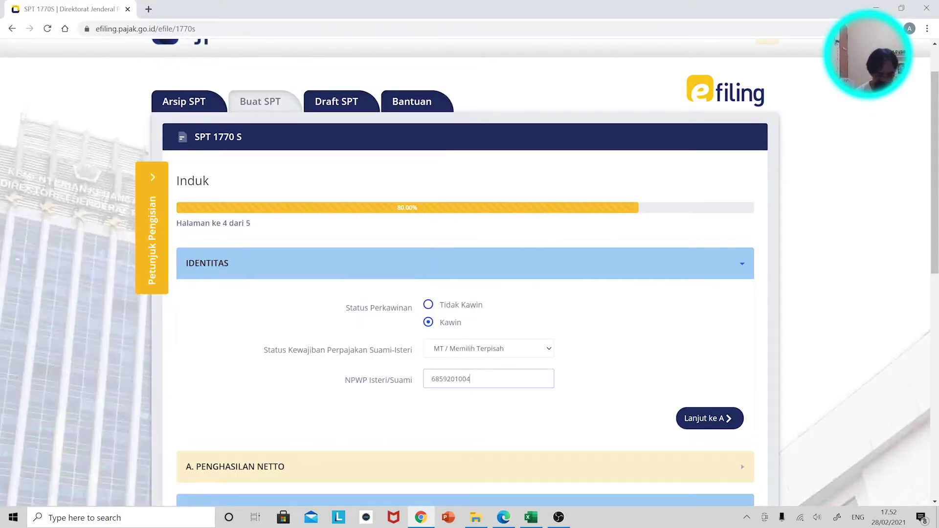
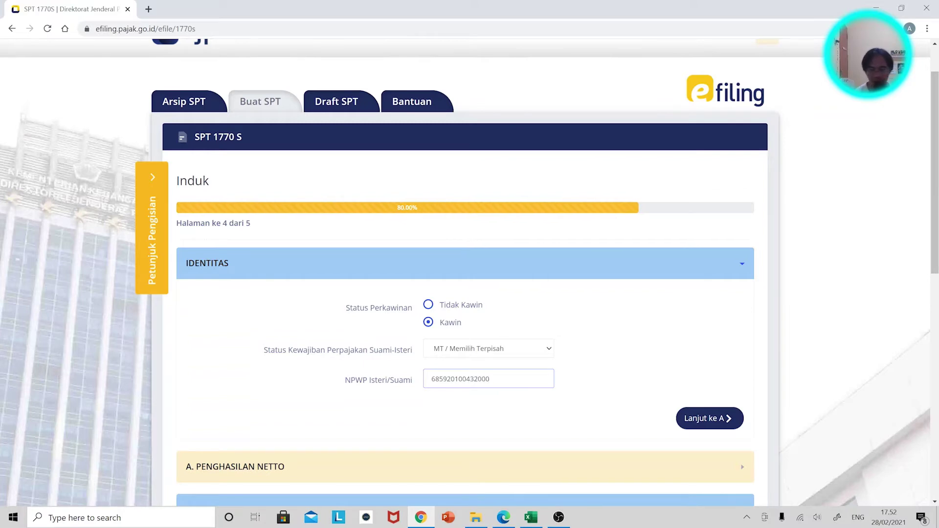
pyautogui.click(707, 418)
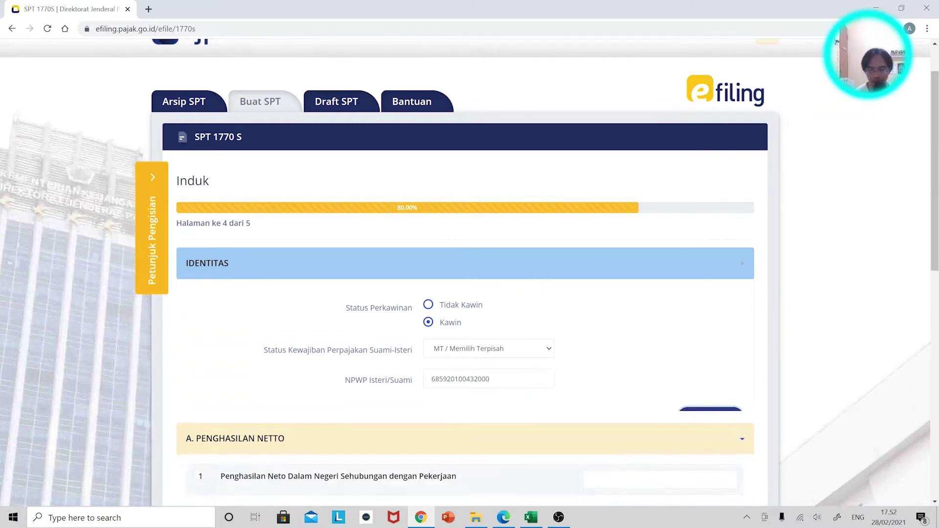
# Look up the husband's domestic net employment income on his 1721-A1 tax slip
pyautogui.scroll(-2, 515, 352)
pyautogui.click(659, 237)
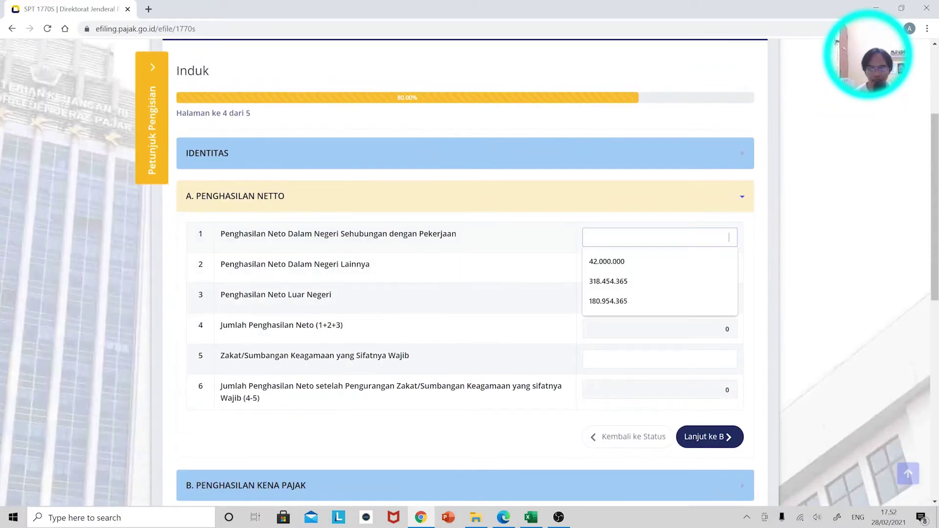
pyautogui.hotkey('alt', 'Tab')
pyautogui.scroll(-3, 377, 272)
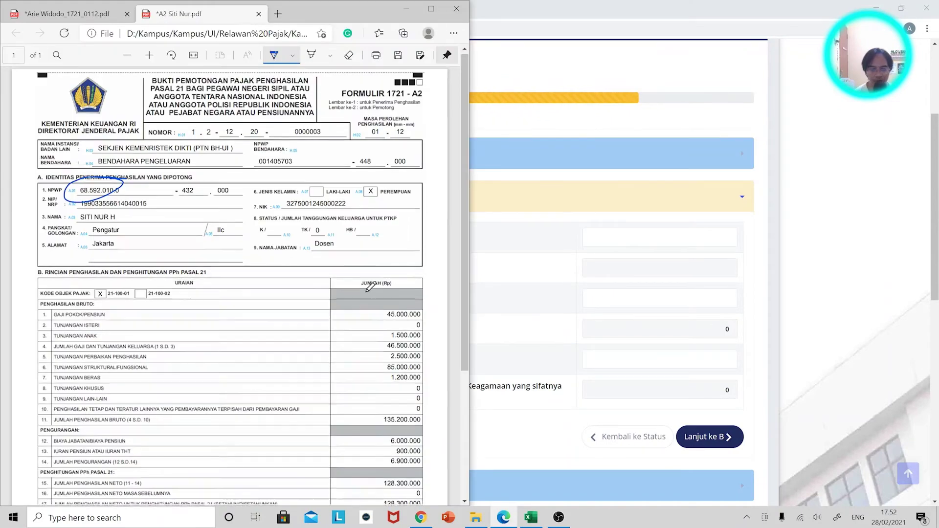
pyautogui.click(81, 19)
pyautogui.scroll(-1, 601, 375)
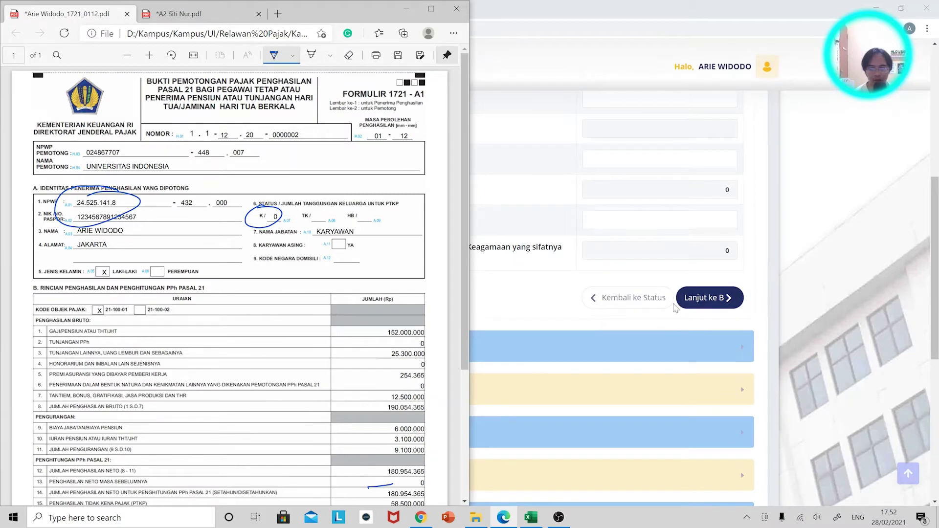
pyautogui.click(601, 375)
# Enter 180.954.365 in item 1 Penghasilan Neto Dalam Negeri so the net totals update
pyautogui.click(659, 208)
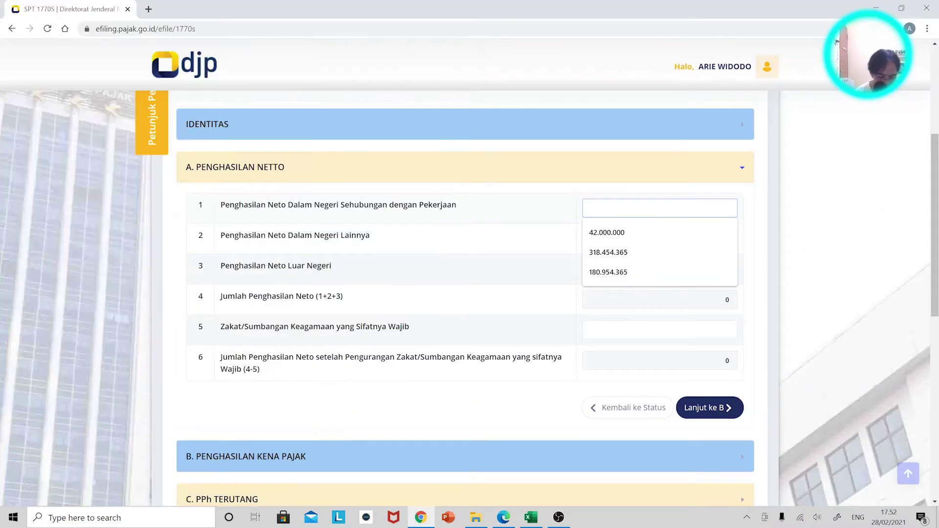
pyautogui.write('180')
pyautogui.hotkey('alt', 'Tab')
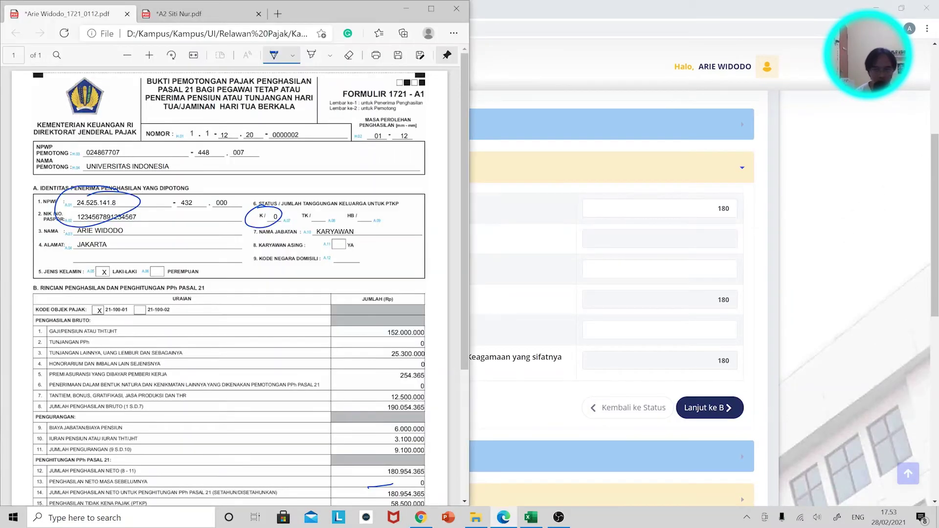
pyautogui.hotkey('alt', 'Tab')
pyautogui.write('954')
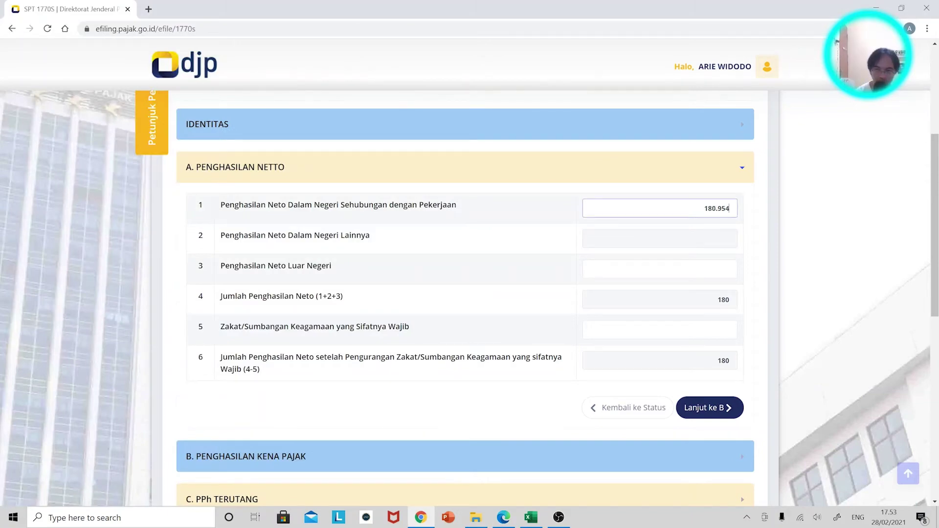
pyautogui.hotkey('alt', 'Tab')
pyautogui.hotkey('alt', 'Tab')
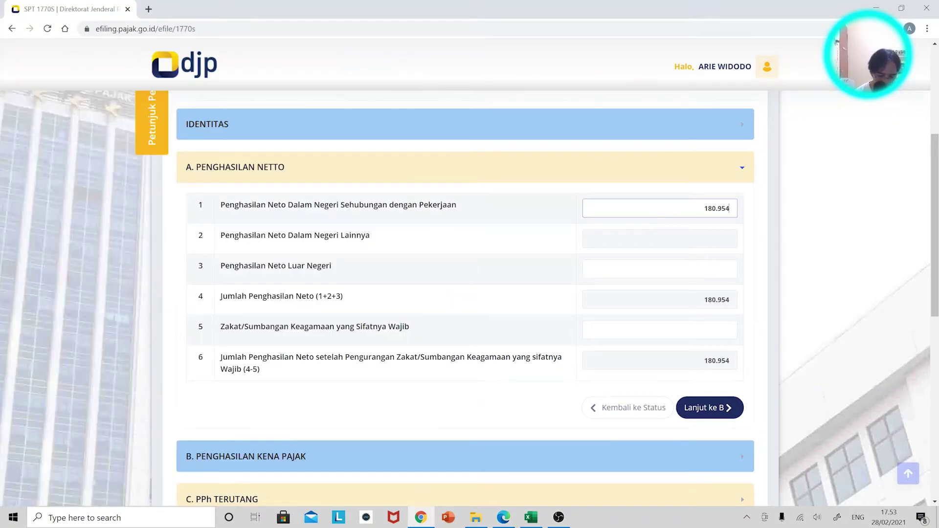
pyautogui.write('365')
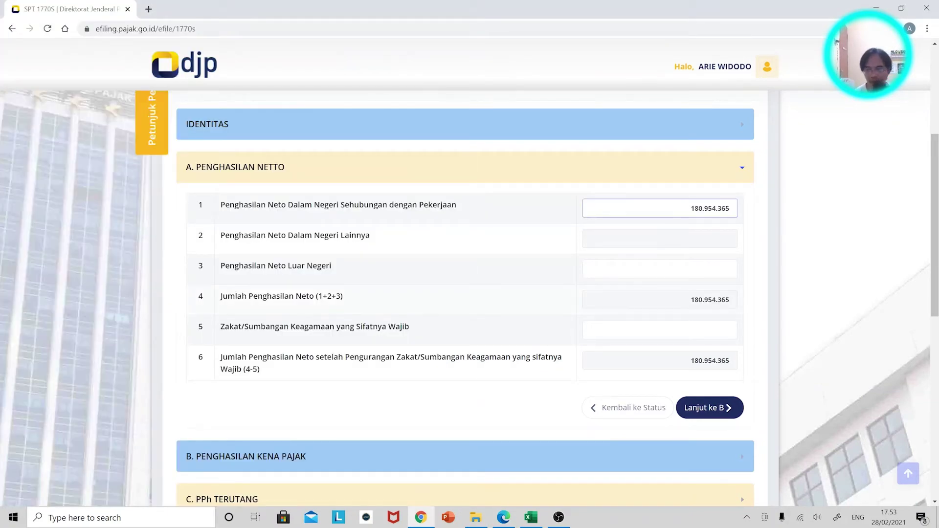
pyautogui.click(900, 86)
pyautogui.scroll(-2, 666, 394)
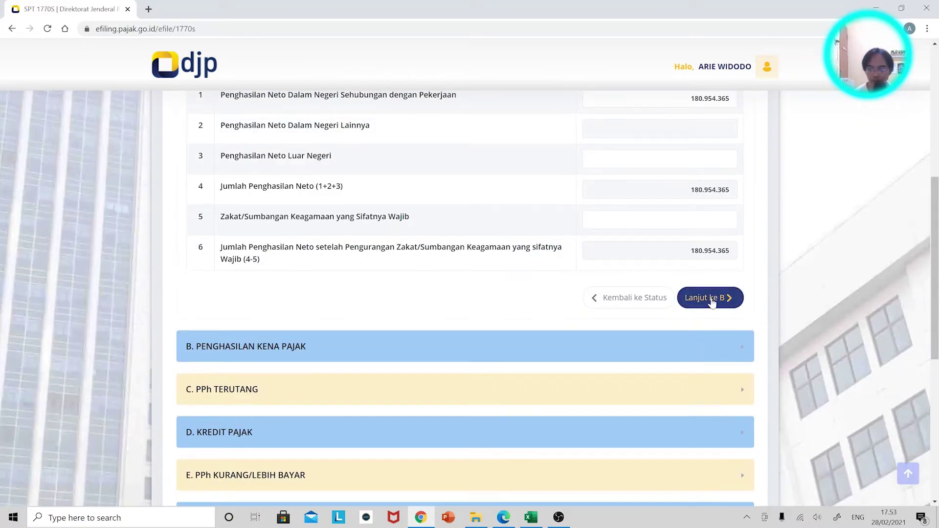
# Continue to the taxable income section and choose to report as the husband
pyautogui.click(708, 295)
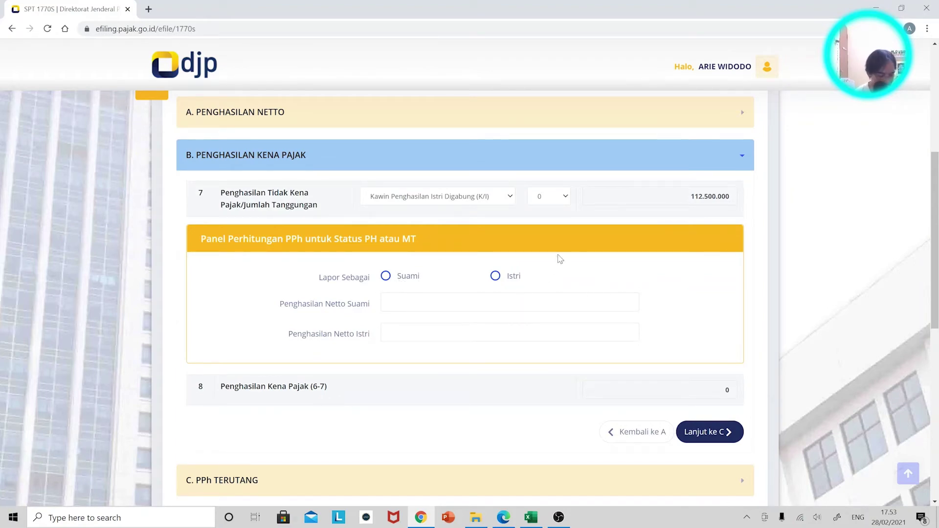
pyautogui.click(386, 276)
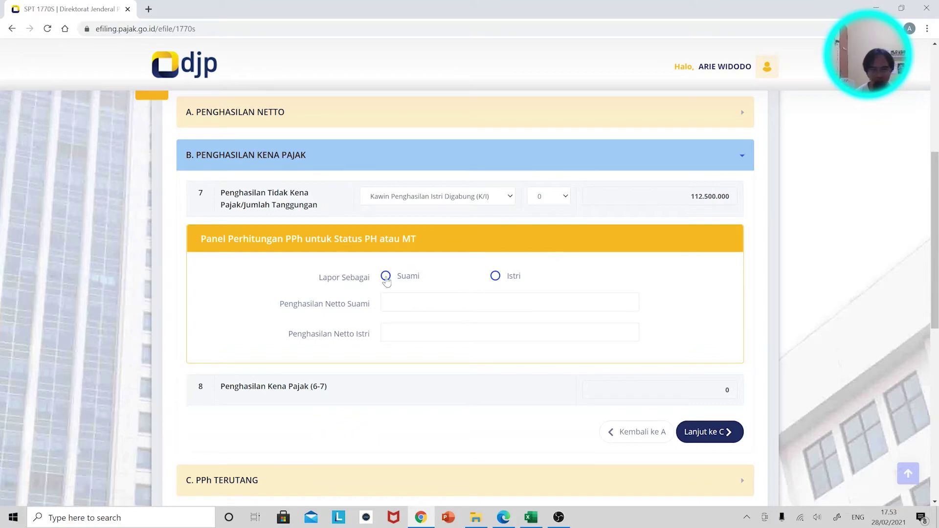
pyautogui.click(515, 332)
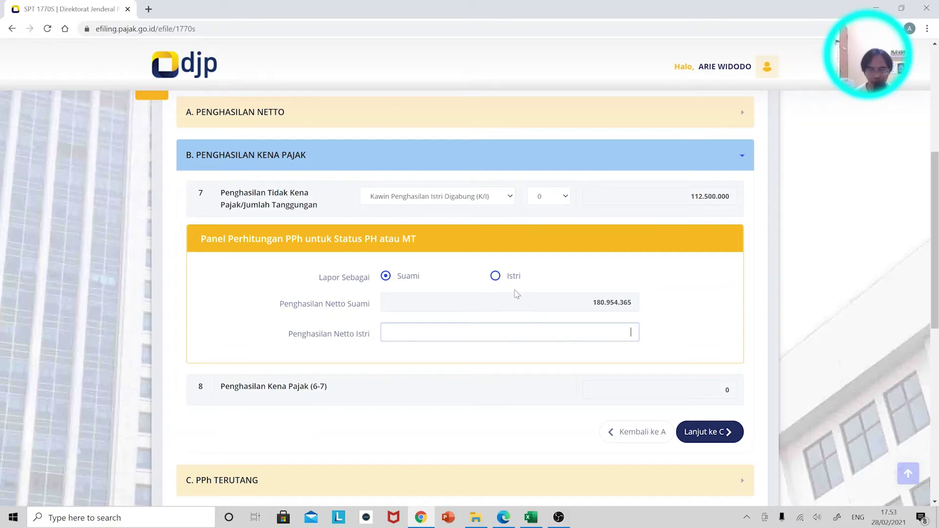
pyautogui.click(496, 276)
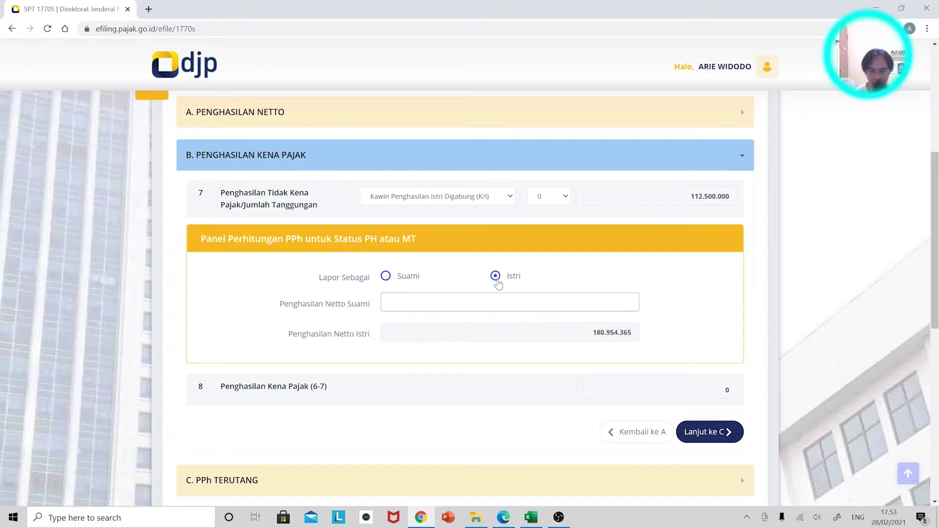
pyautogui.click(404, 276)
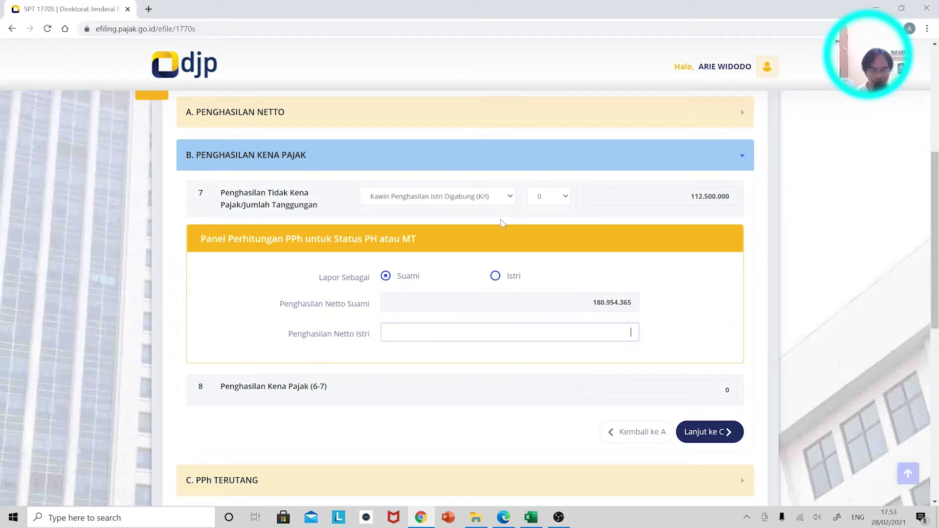
# Snap the browser to the right half and review the wife's tax slip
pyautogui.press('super+Right')
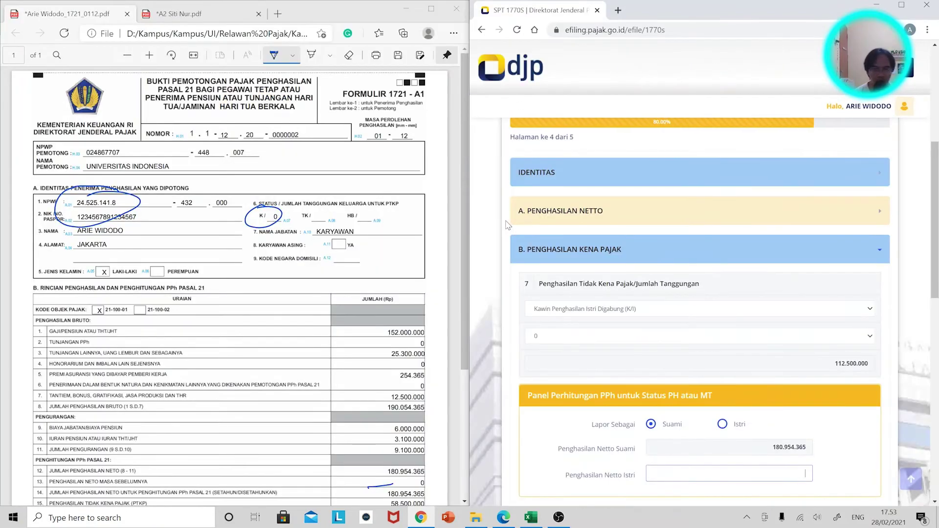
pyautogui.click(186, 14)
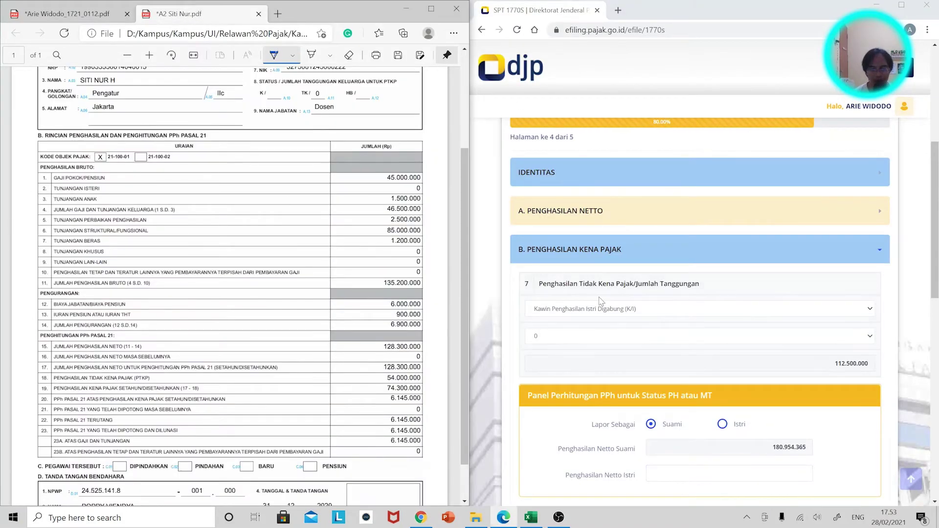
pyautogui.scroll(-3, 840, 338)
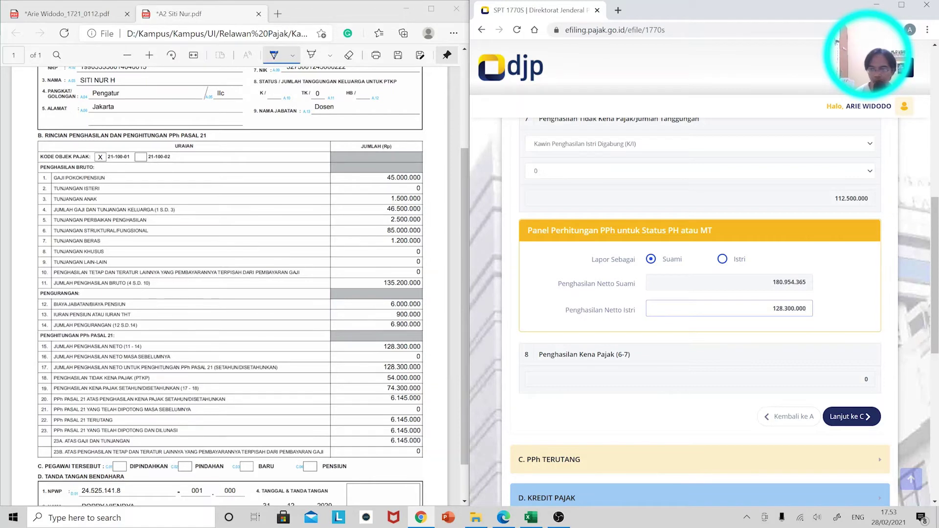
pyautogui.scroll(1, 833, 161)
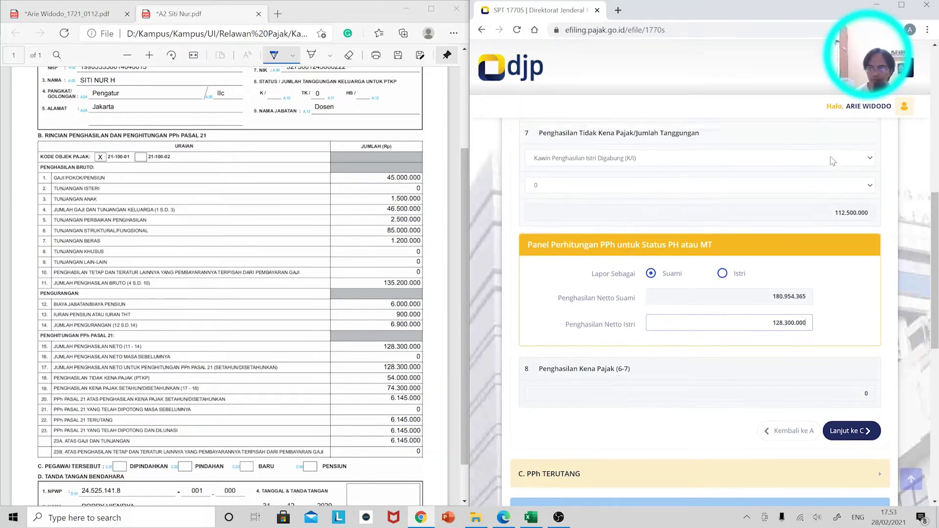
pyautogui.scroll(1, 833, 161)
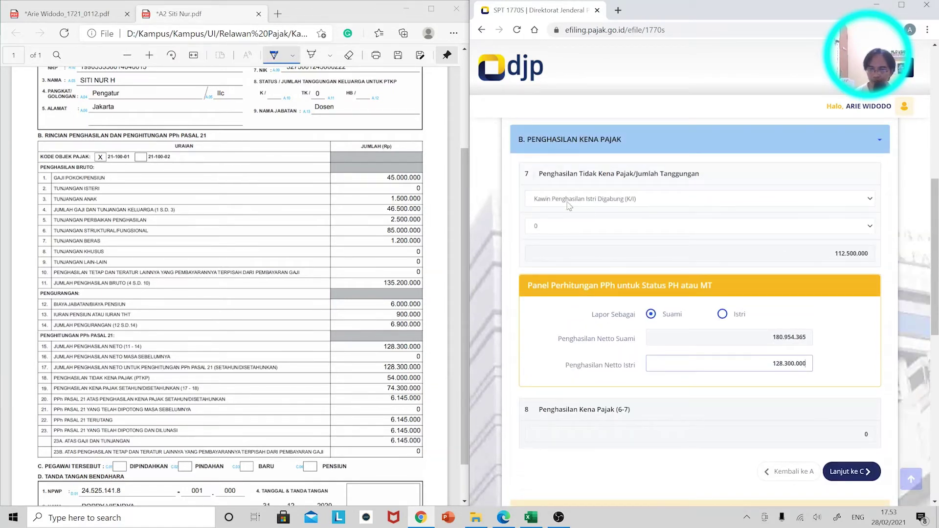
# Snap the Perhitungan PH-MT workbook to the left half beside the e-filing page
pyautogui.click(531, 517)
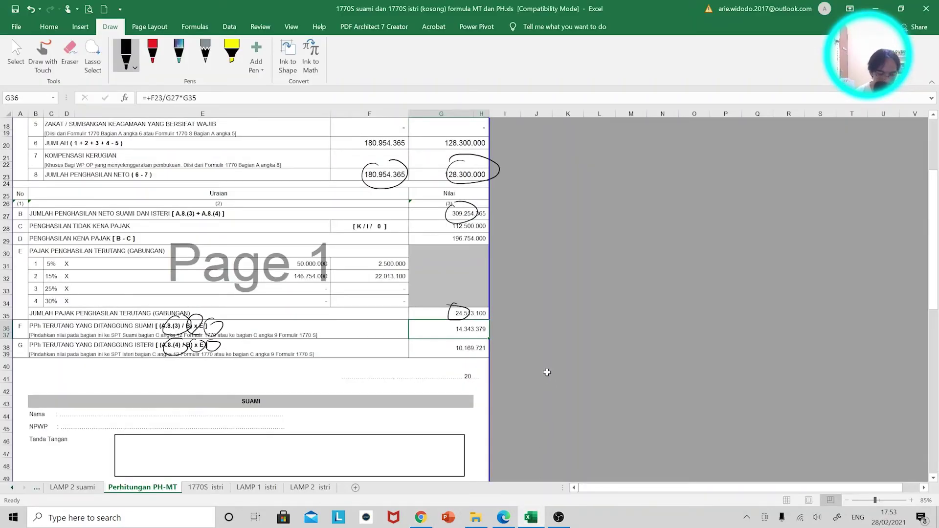
pyautogui.press('super+Left')
pyautogui.press('Escape')
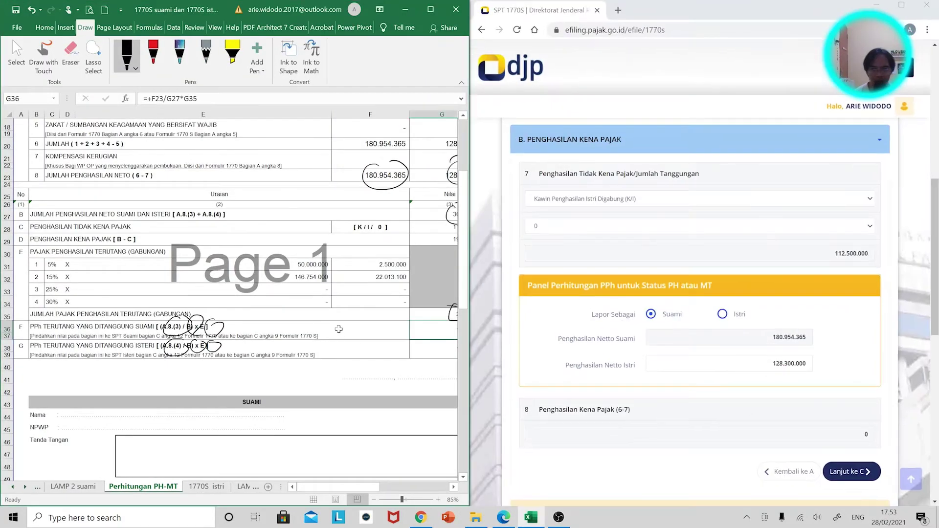
pyautogui.keyDown('ctrl'); pyautogui.scroll(-1, 352, 273); pyautogui.keyUp('ctrl')
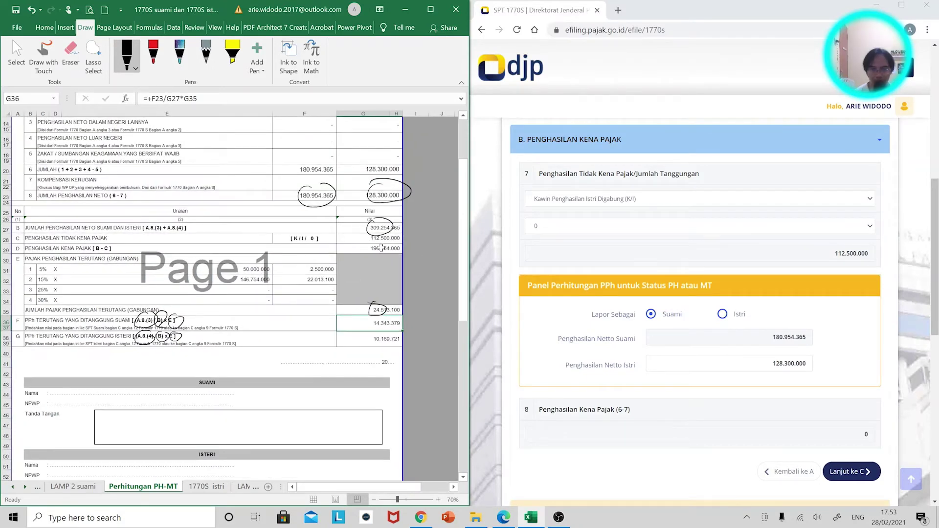
pyautogui.scroll(-2, 791, 342)
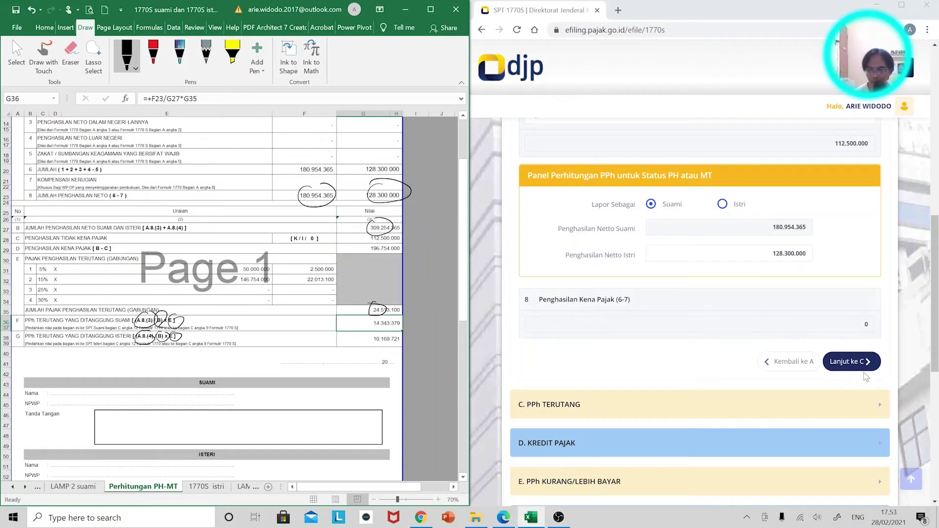
# Read the form's PPh Terutang and enter 14343396 in I36
pyautogui.click(850, 361)
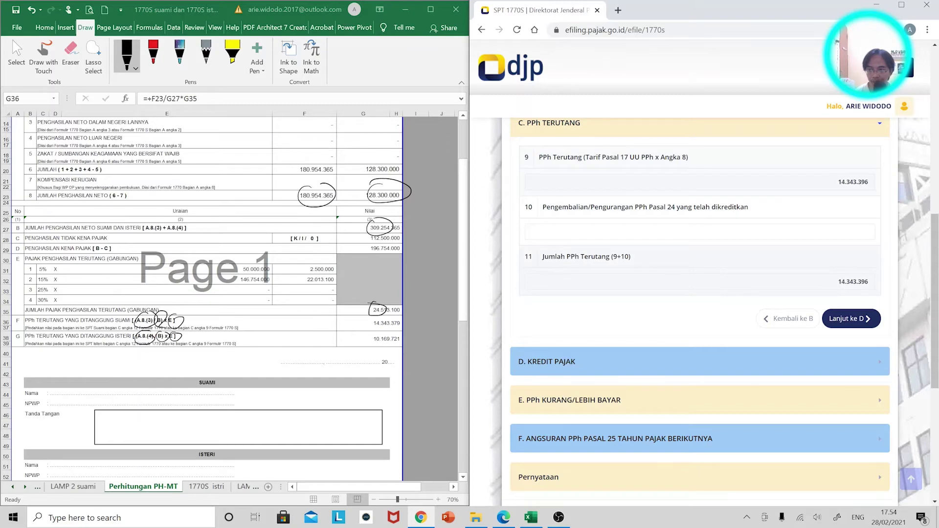
pyautogui.click(401, 325)
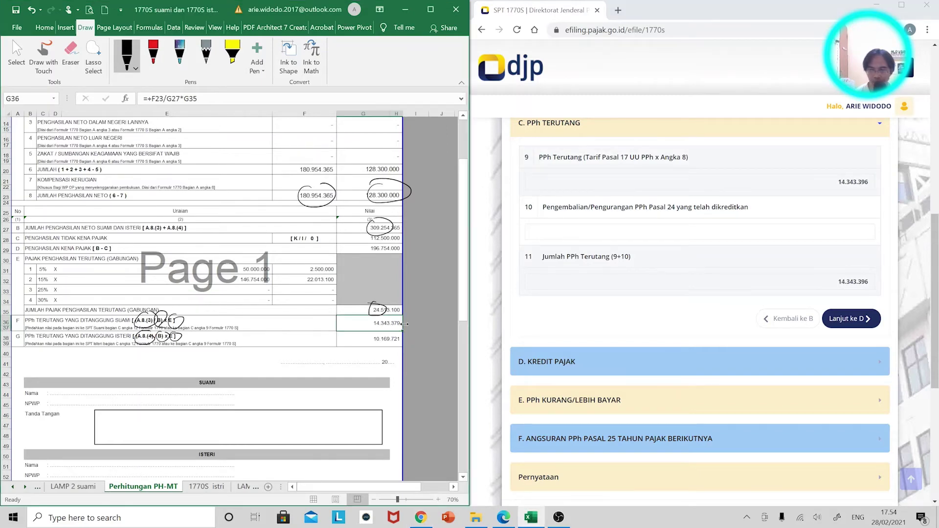
pyautogui.click(411, 321)
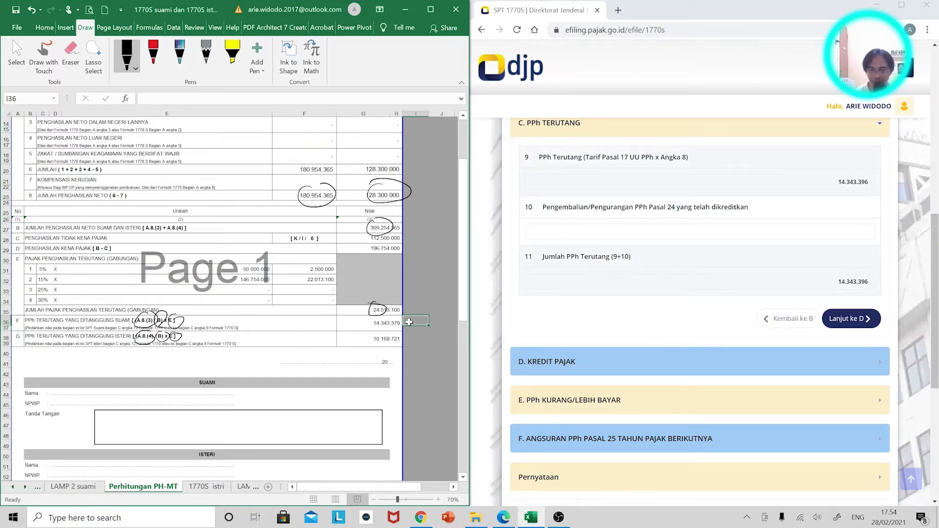
pyautogui.write('14')
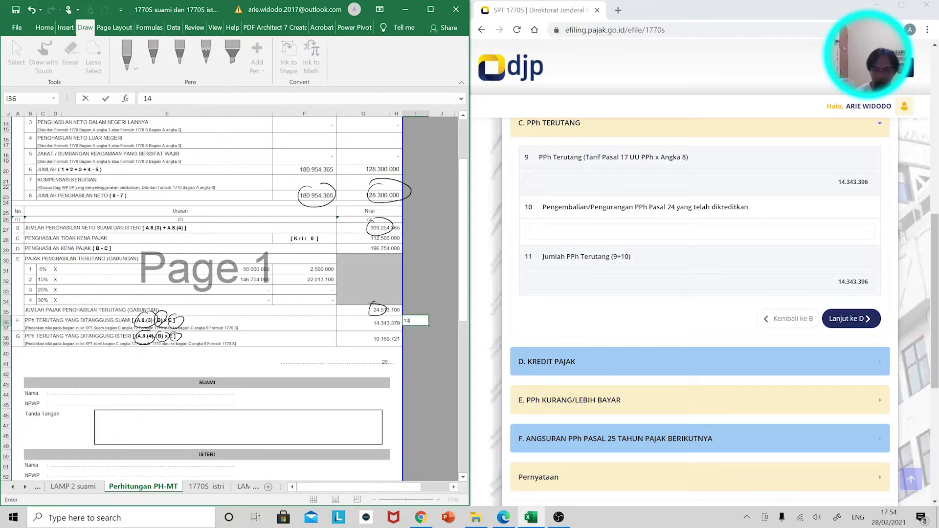
pyautogui.write('343396')
pyautogui.press('Tab')
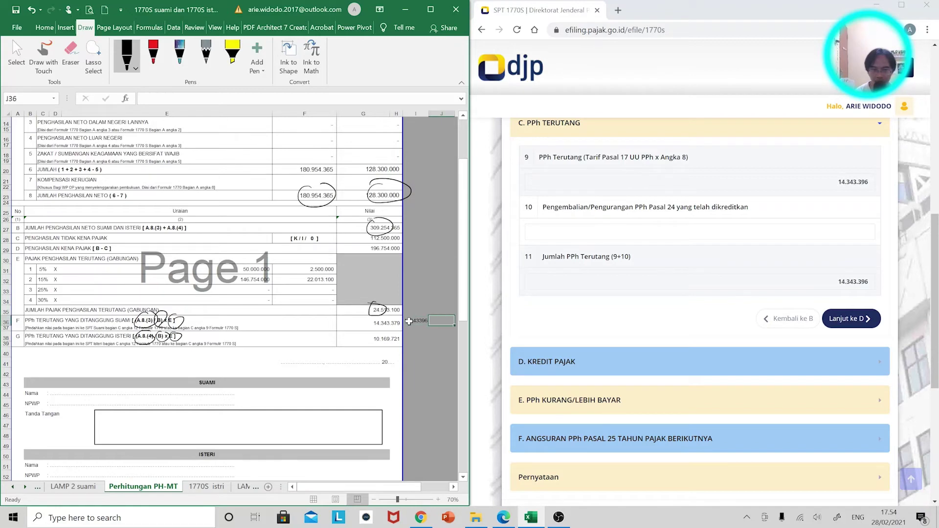
# Enter =+G36-I36 in J36 to show the (17) difference, then select I38
pyautogui.write('+')
pyautogui.click(409, 322)
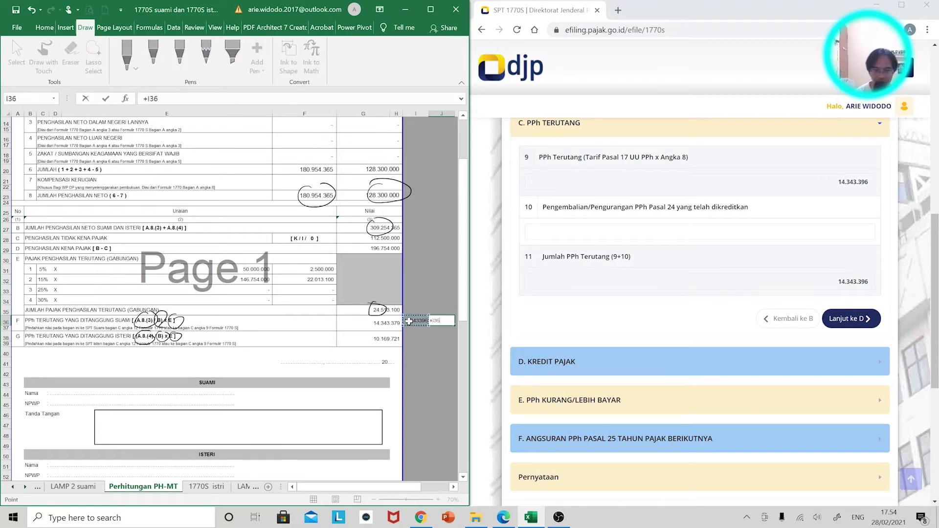
pyautogui.click(374, 322)
pyautogui.write('-')
pyautogui.click(409, 322)
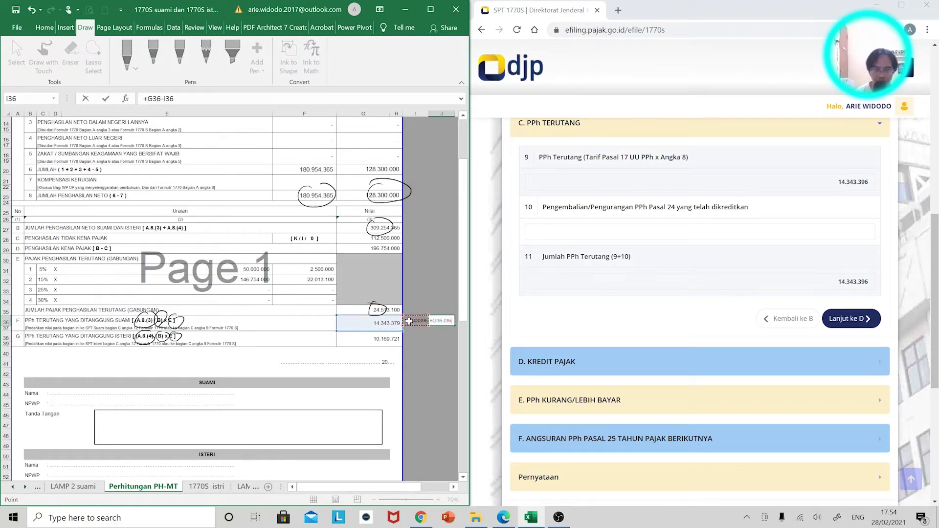
pyautogui.hotkey('ctrl', 'Return')
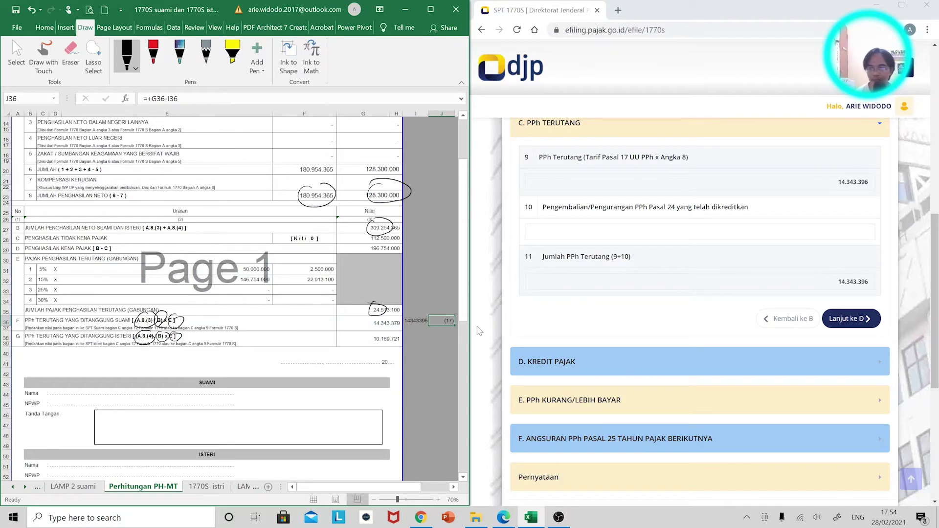
pyautogui.click(414, 344)
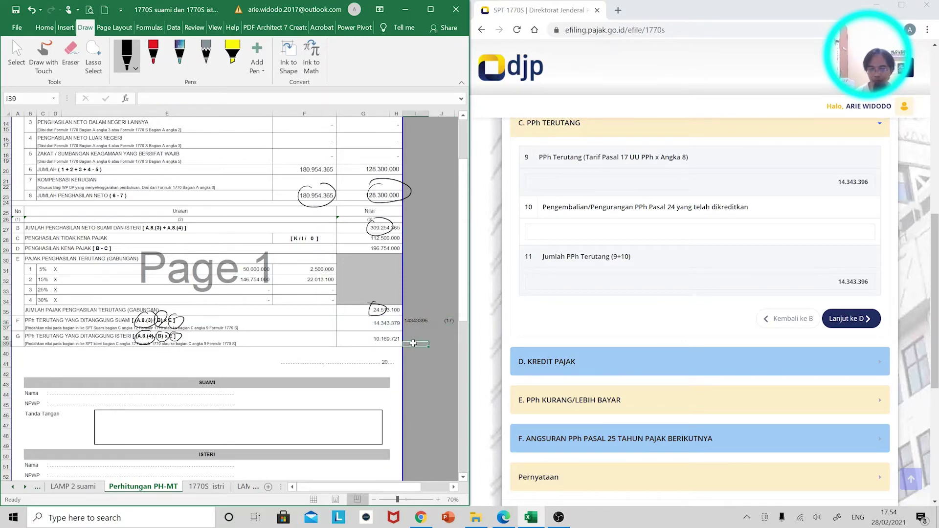
pyautogui.click(410, 337)
# Replace item 1 net income 180.954.365 with the wife's 128.300.000
pyautogui.scroll(2, 783, 256)
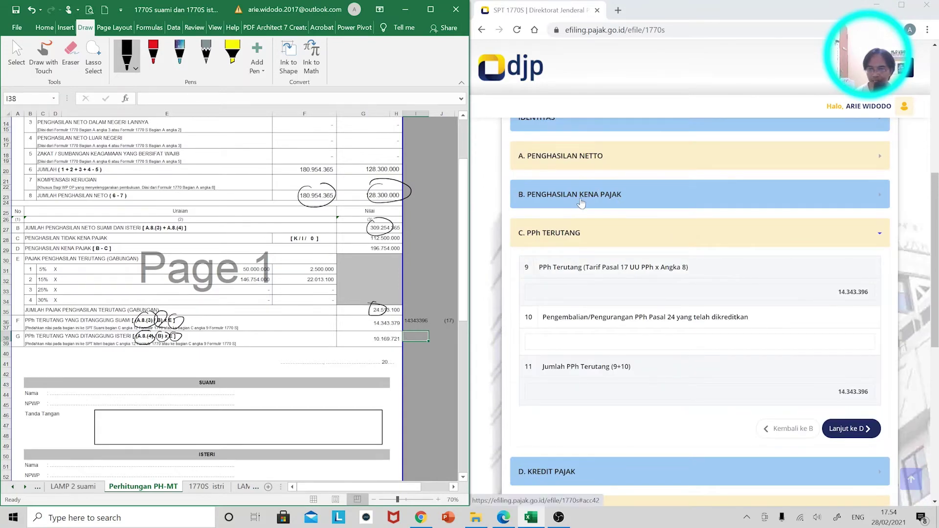
pyautogui.click(585, 156)
pyautogui.scroll(-4, 593, 352)
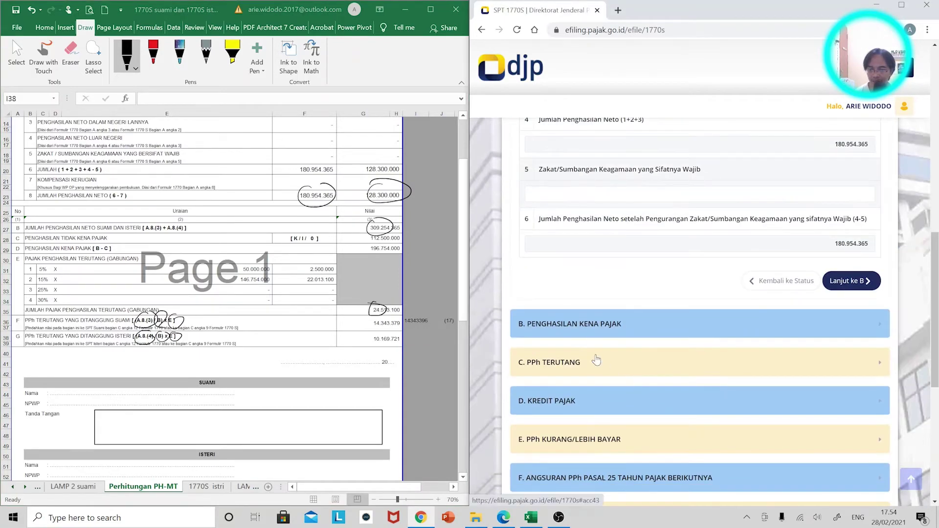
pyautogui.click(591, 334)
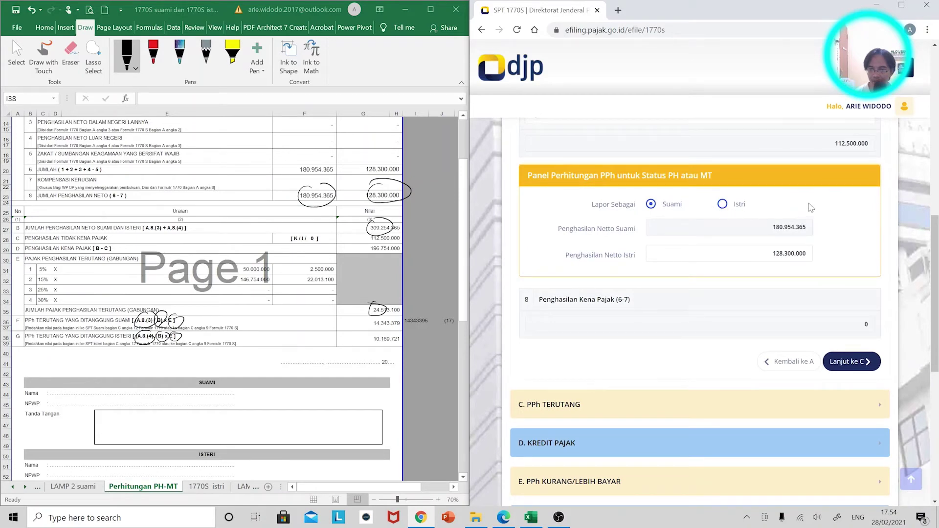
pyautogui.scroll(6, 812, 208)
pyautogui.click(698, 273)
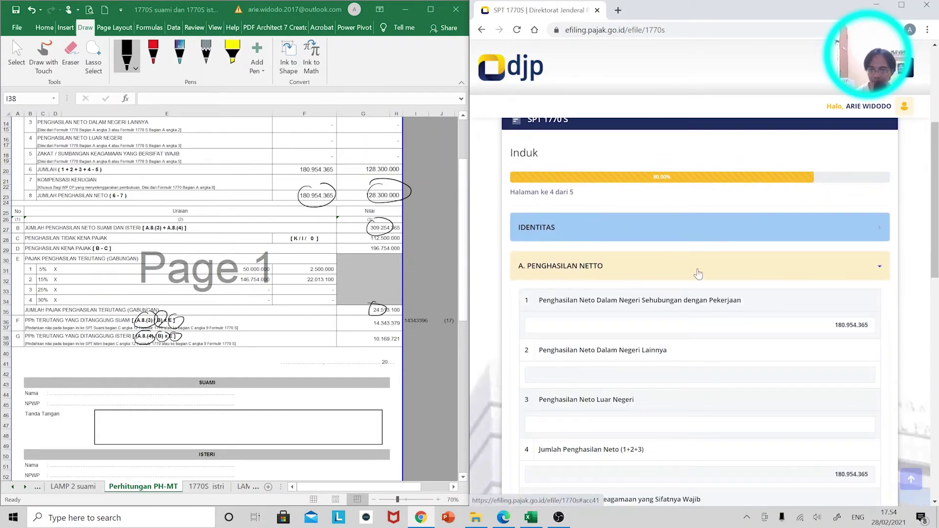
pyautogui.doubleClick(851, 325)
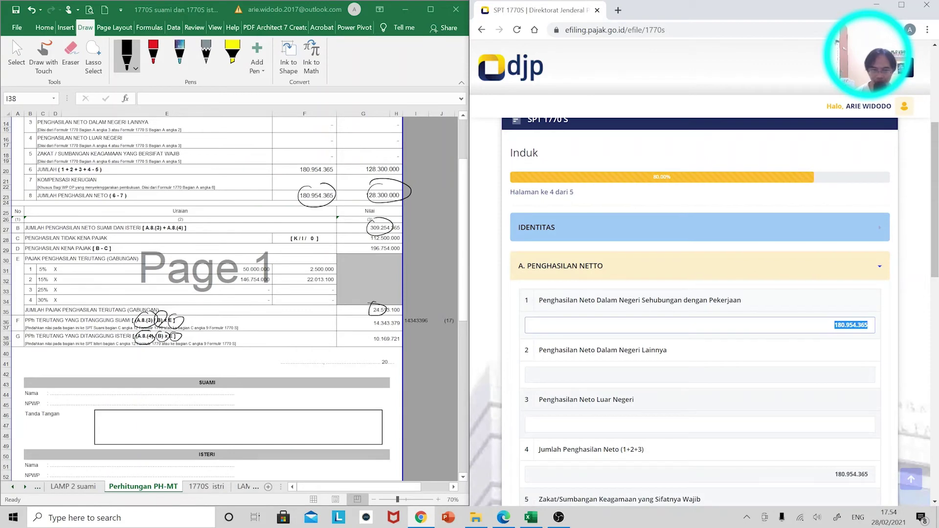
pyautogui.write('128.3')
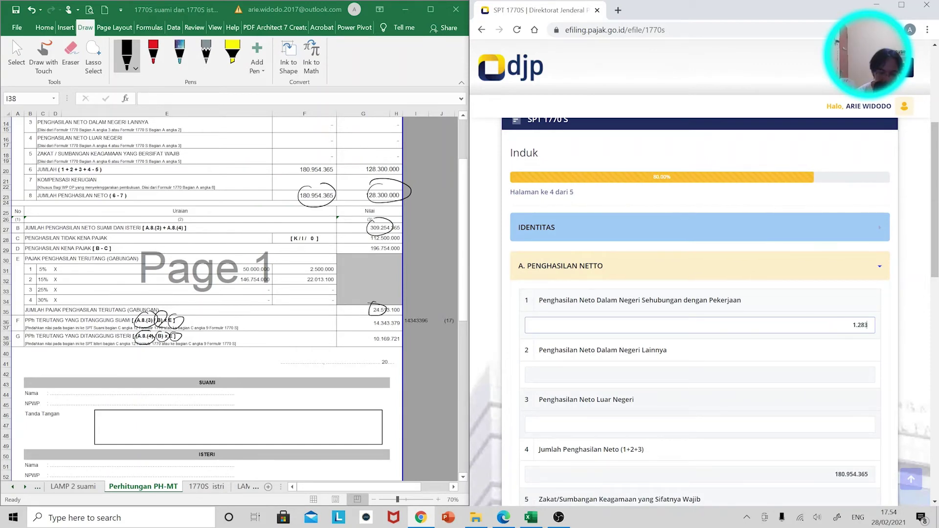
pyautogui.write('00.000')
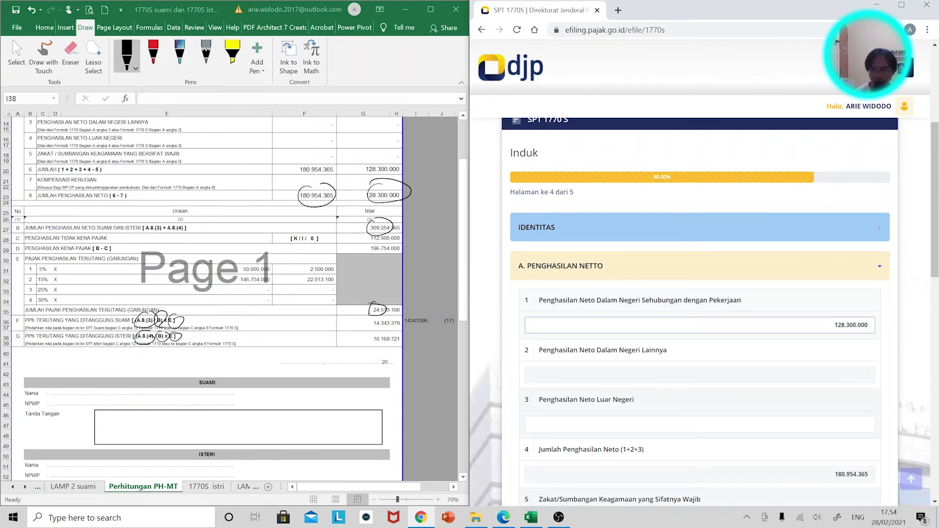
# Report as Istri with husband's net income 180.954.365 and continue to see PPh Terutang 10.169.733
pyautogui.scroll(-3, 832, 355)
pyautogui.click(851, 445)
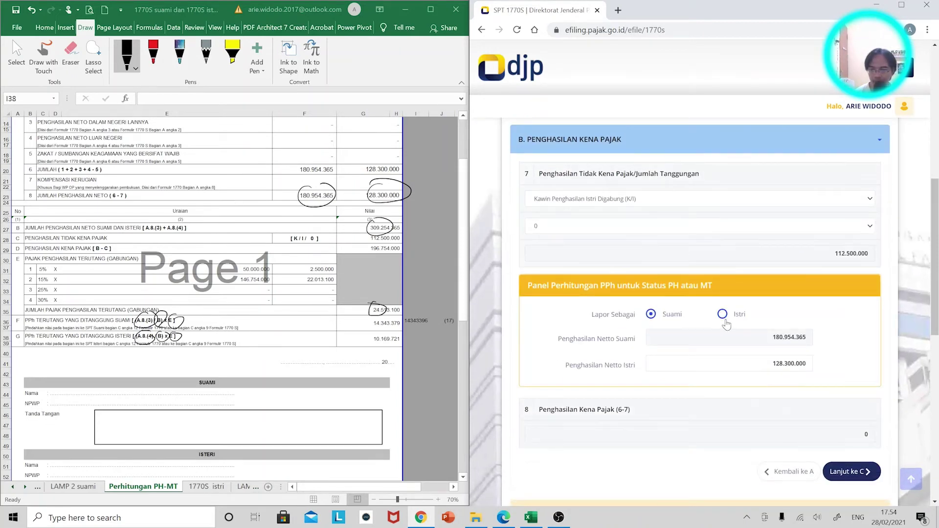
pyautogui.click(723, 315)
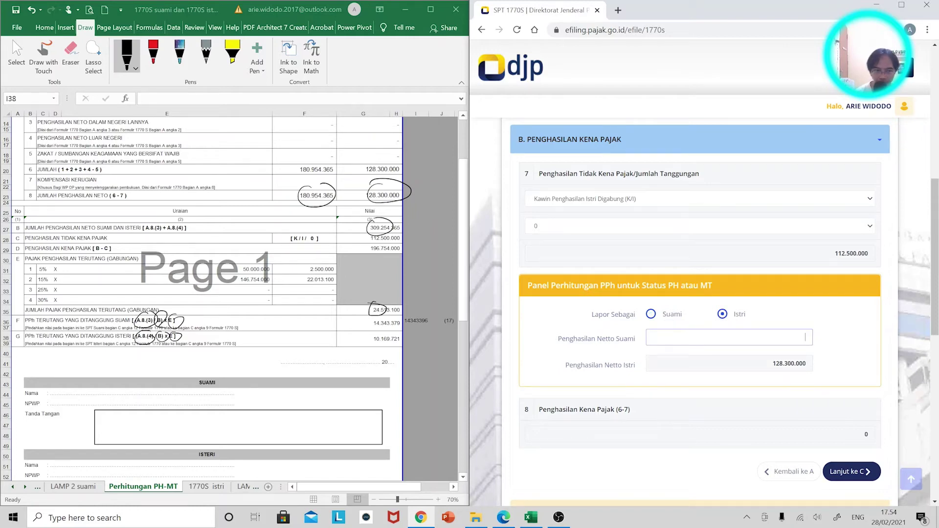
pyautogui.write('180')
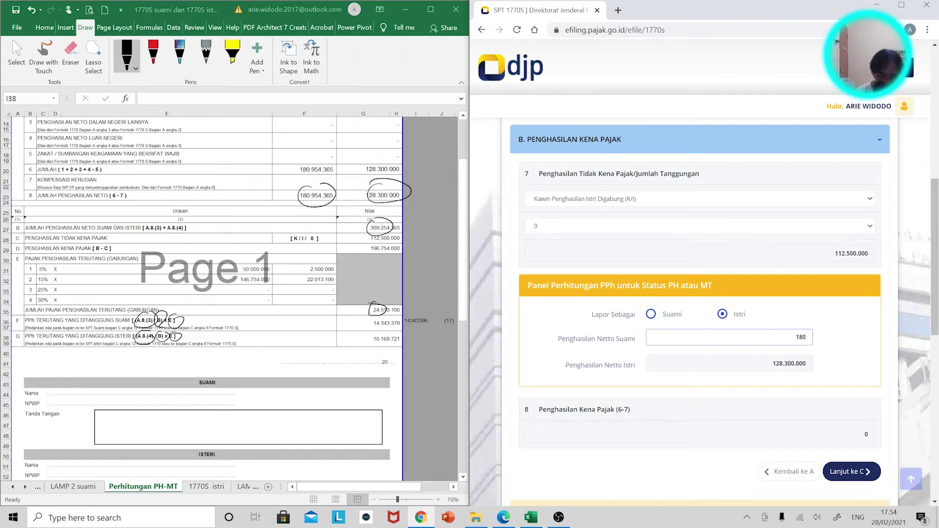
pyautogui.write('.954.365')
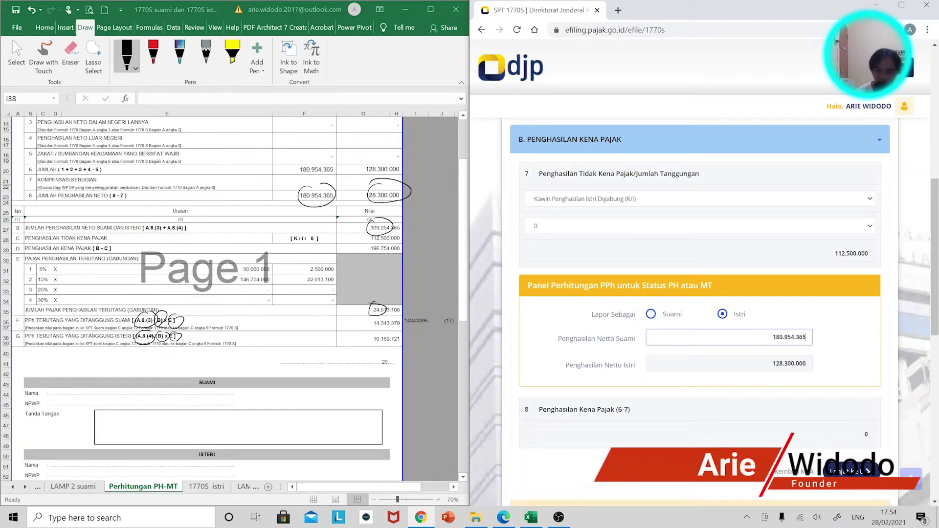
pyautogui.press('Tab')
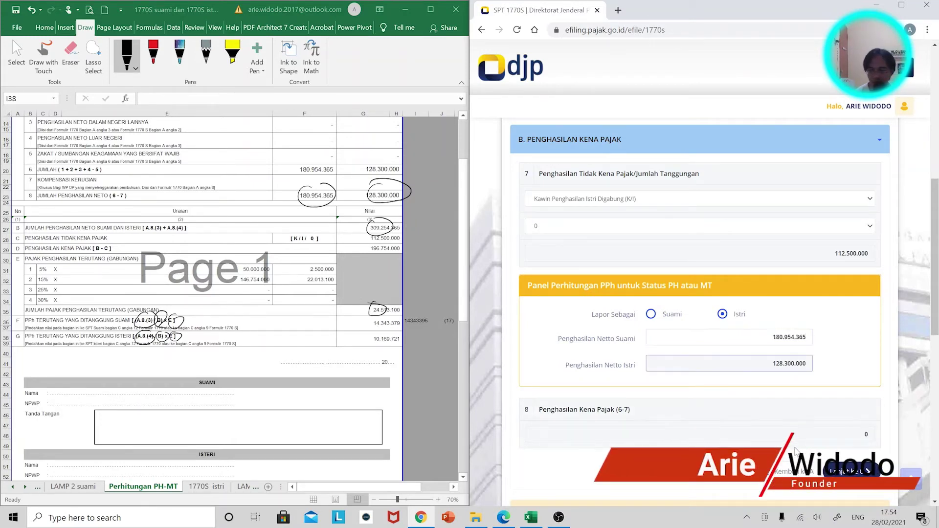
pyautogui.click(851, 471)
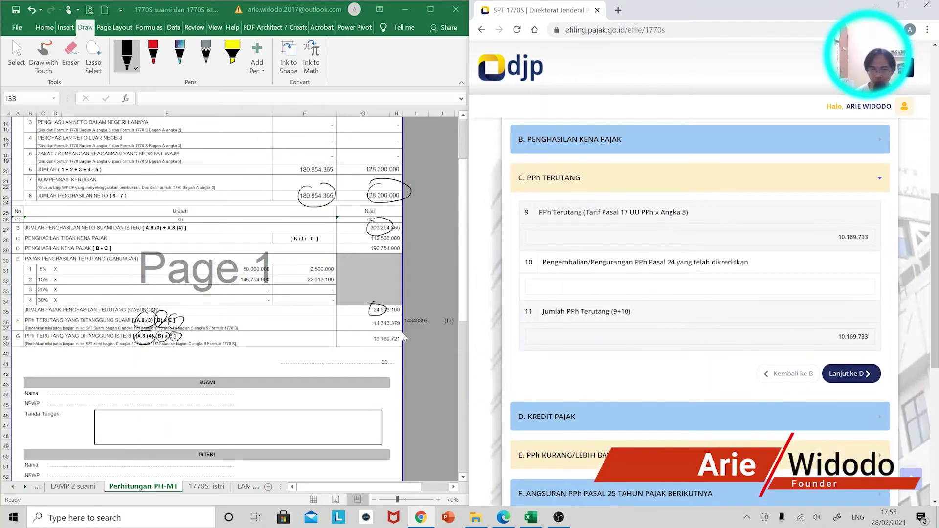
# Enter 10169733 in I38 and =+G38-I38 in J38 showing (12), then maximize Excel
pyautogui.click(419, 340)
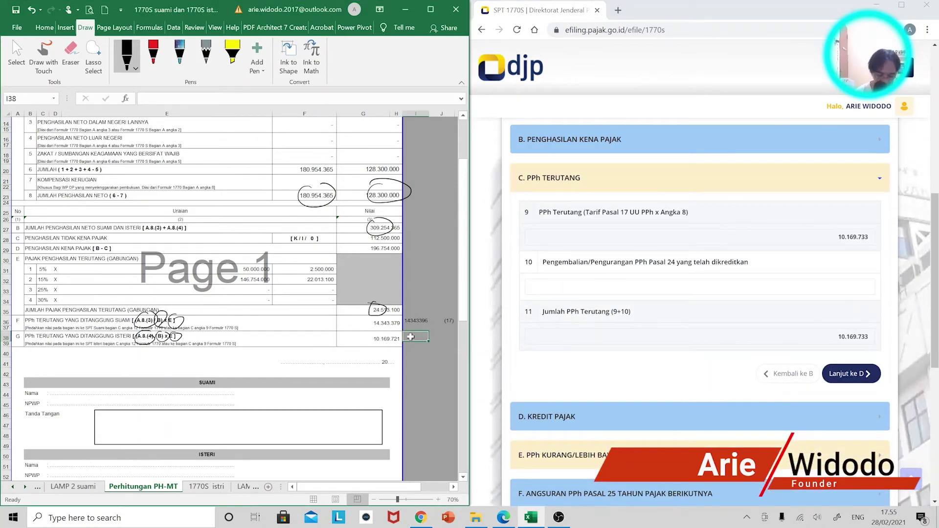
pyautogui.write('10169733')
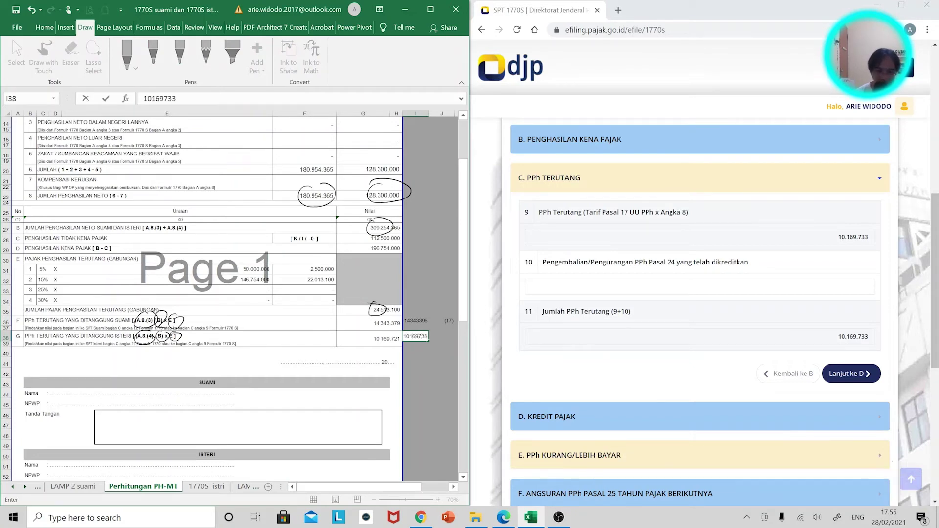
pyautogui.press('Tab')
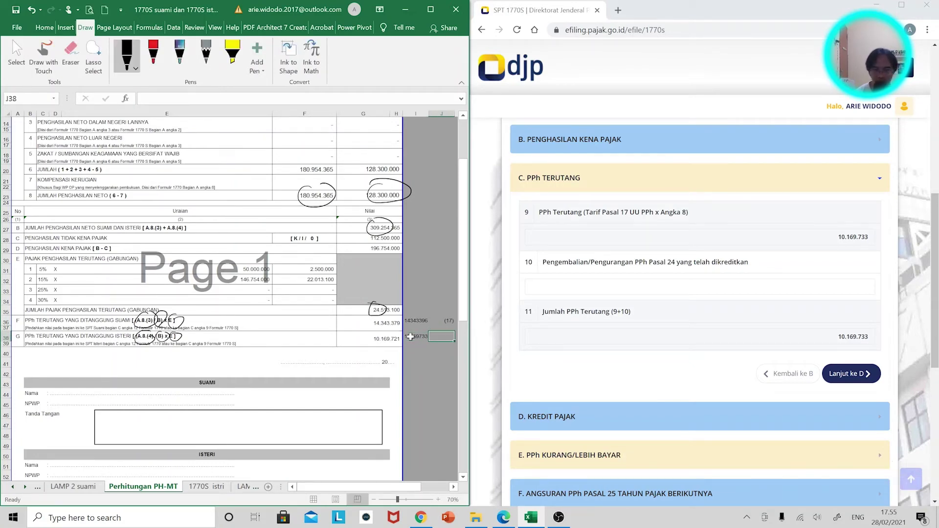
pyautogui.write('+G38-')
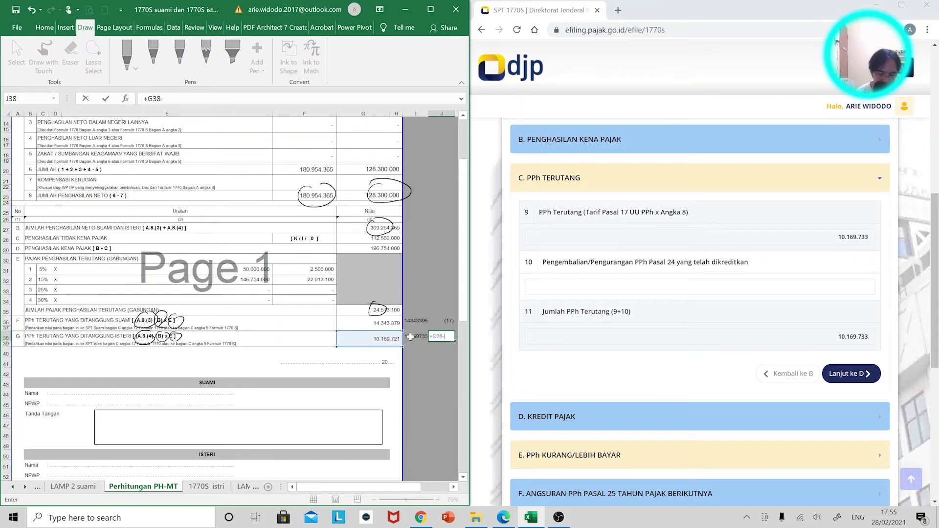
pyautogui.click(410, 337)
pyautogui.press('Return')
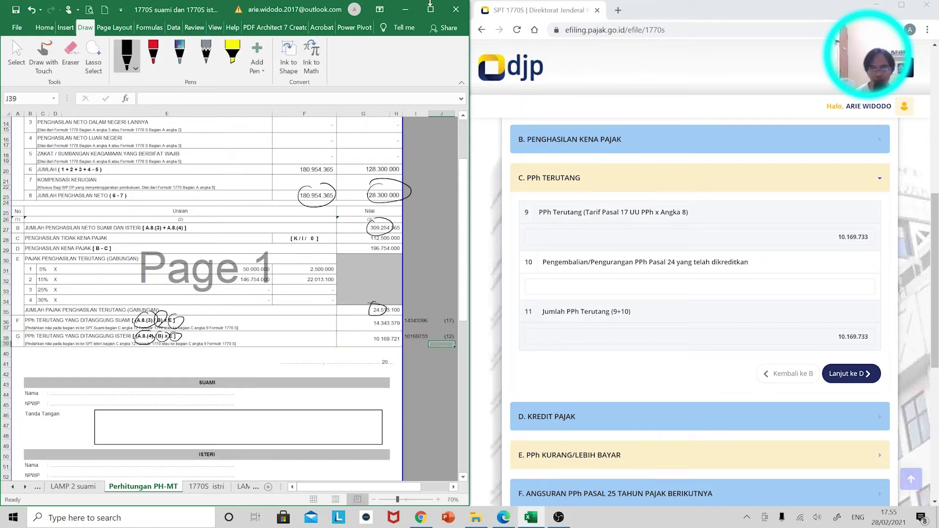
pyautogui.click(433, 7)
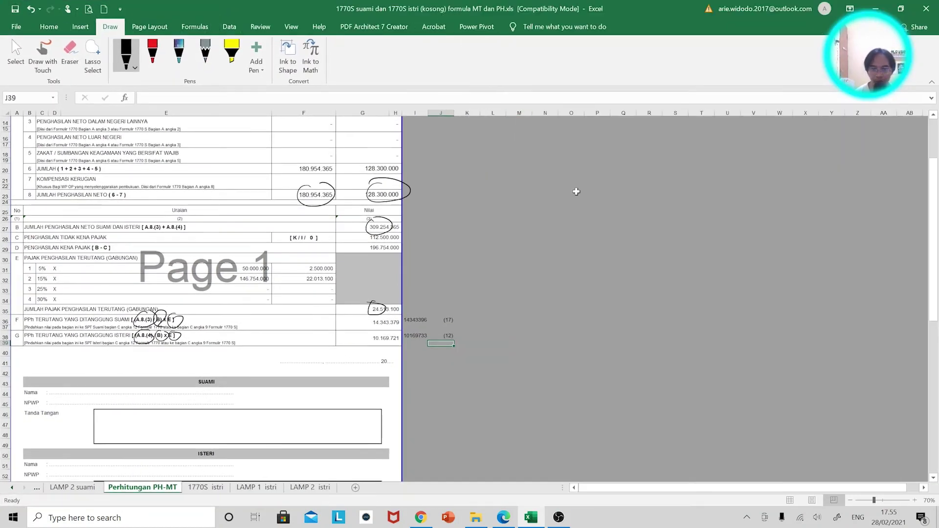
# Format I36:I38 with Comma Style and one decimal place
pyautogui.keyDown('ctrl'); pyautogui.scroll(2, 592, 233); pyautogui.keyUp('ctrl')
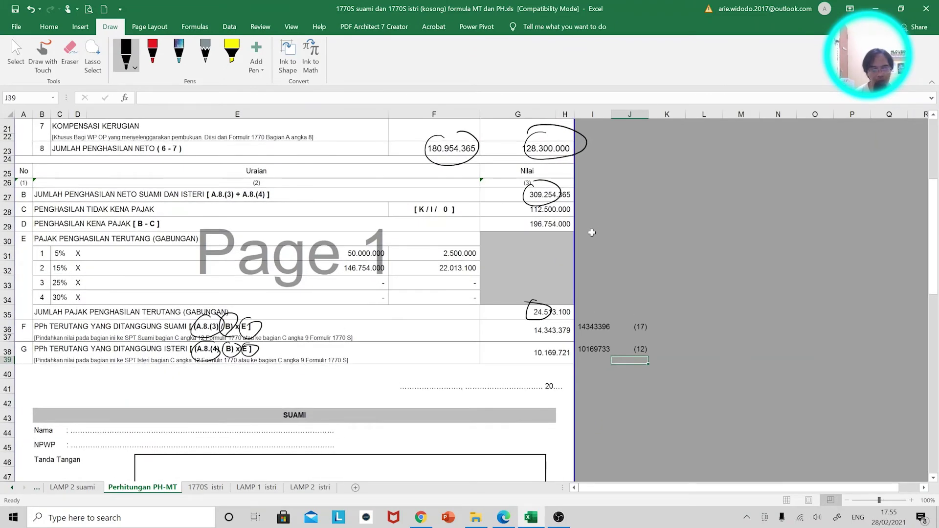
pyautogui.keyDown('ctrl'); pyautogui.scroll(1, 591, 233); pyautogui.keyUp('ctrl')
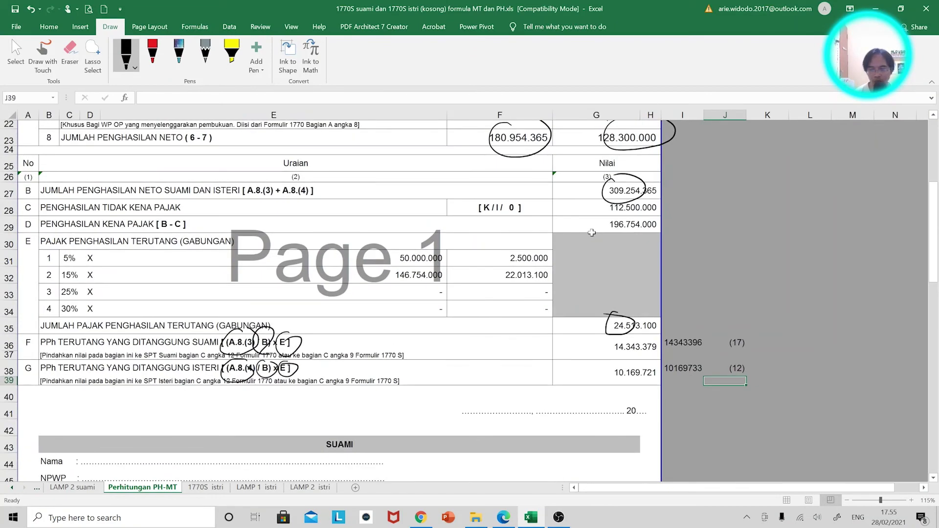
pyautogui.moveTo(691, 345); pyautogui.dragTo(688, 371)
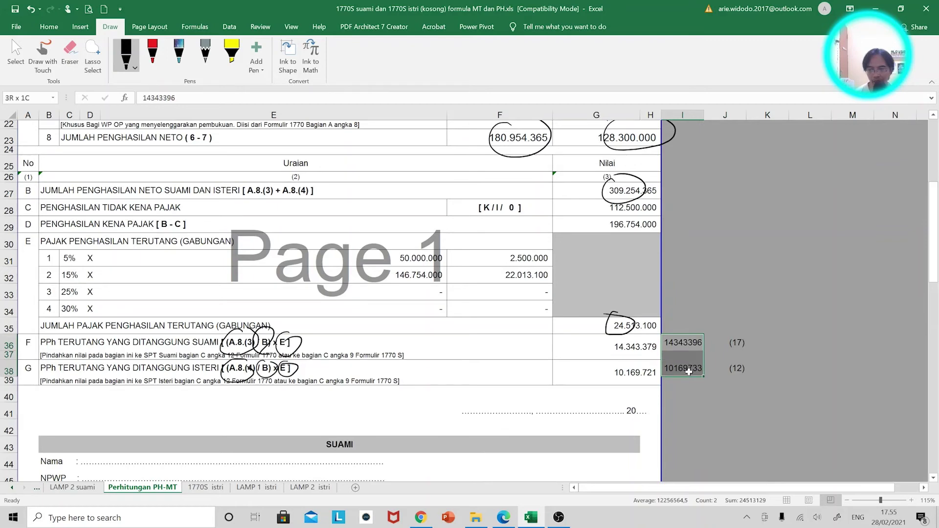
pyautogui.click(49, 27)
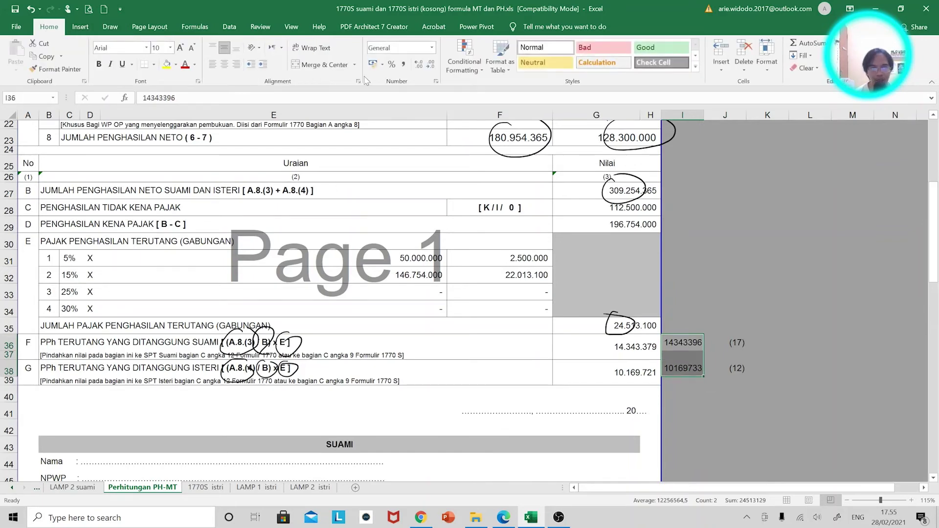
pyautogui.click(403, 64)
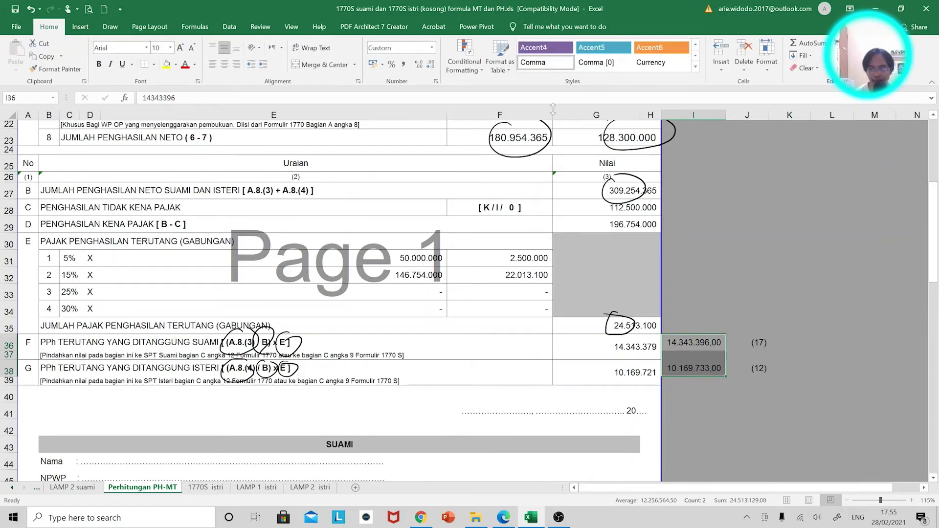
pyautogui.click(431, 64)
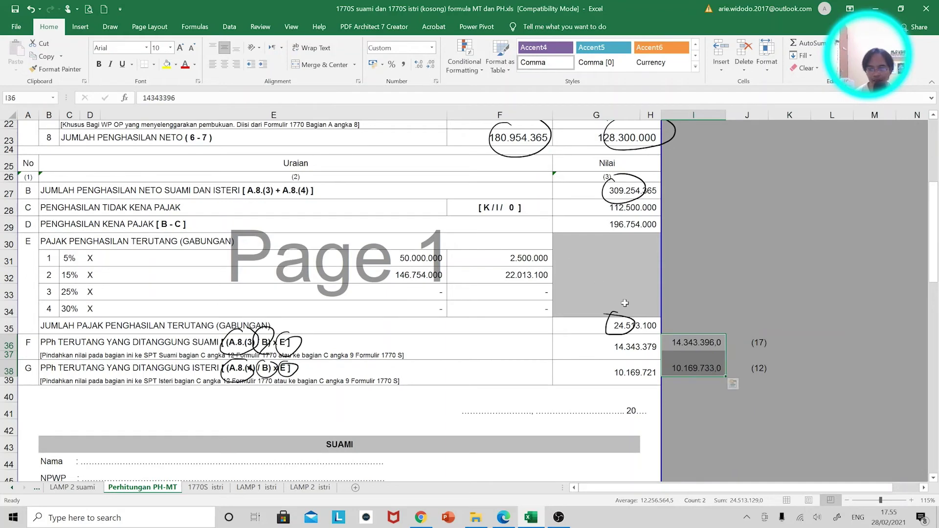
# Delete the ink circle around the 24.513.100 total in G35 and switch back to e-filing
pyautogui.scroll(1, 646, 354)
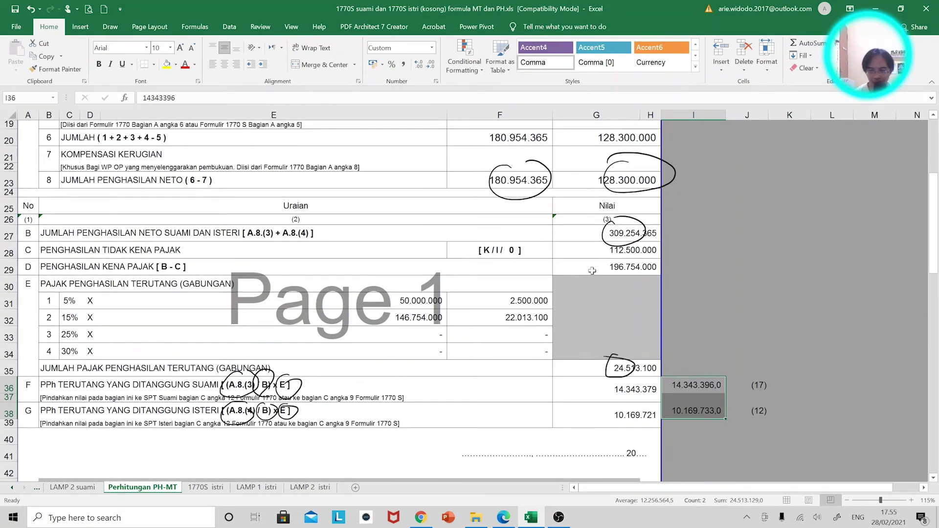
pyautogui.click(607, 370)
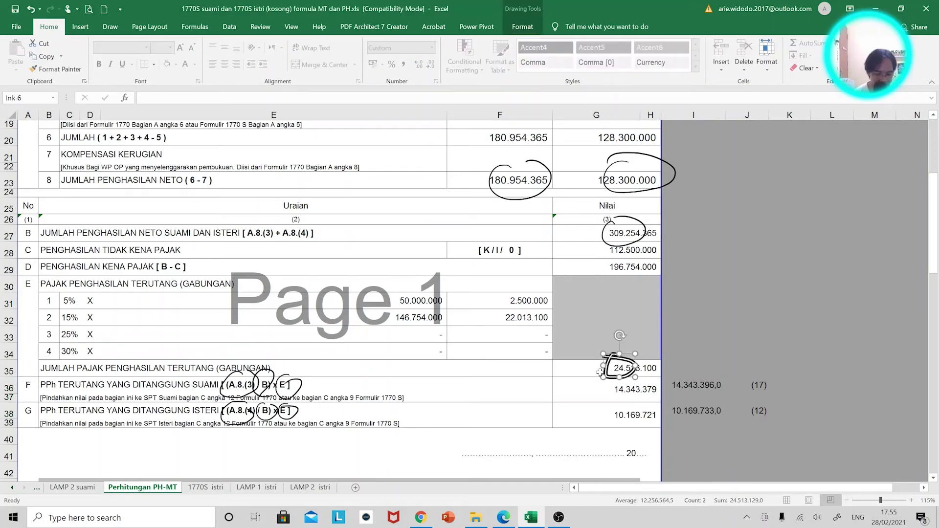
pyautogui.press('Delete')
pyautogui.click(609, 370)
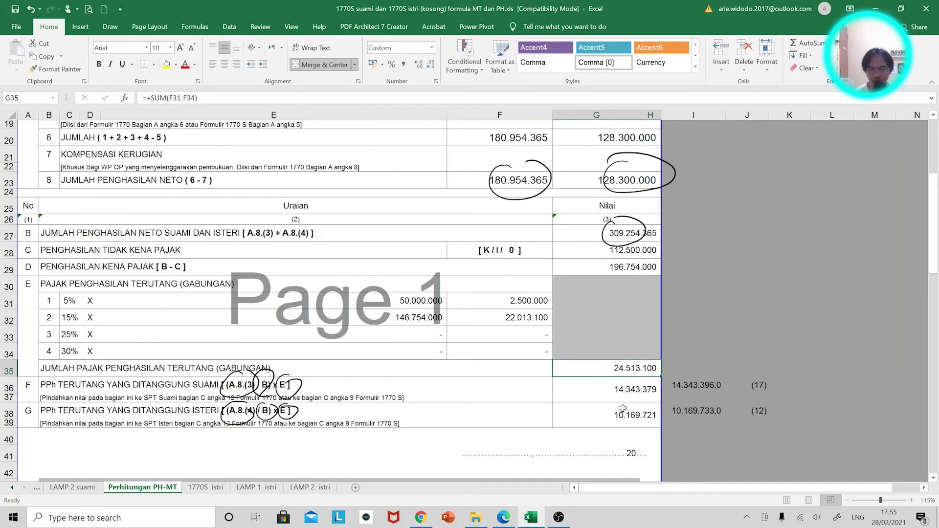
pyautogui.click(705, 387)
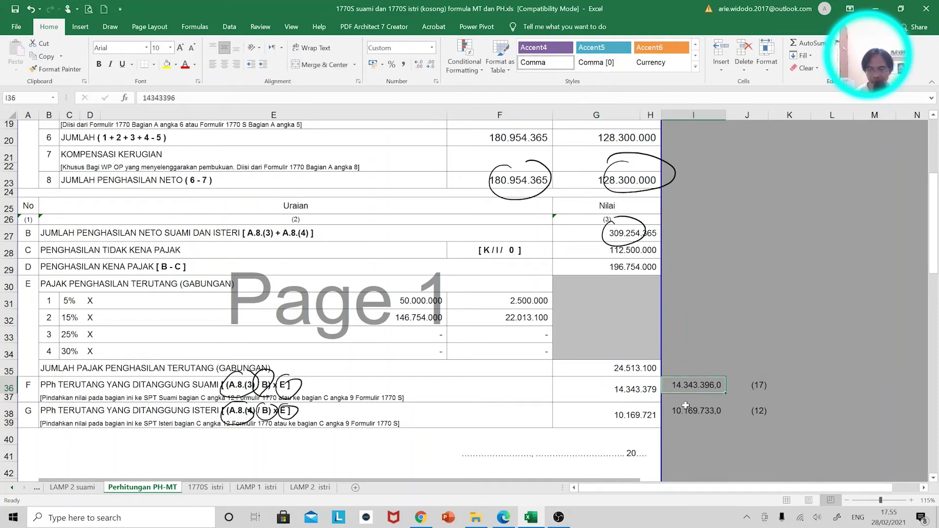
pyautogui.hotkey('alt', 'Tab')
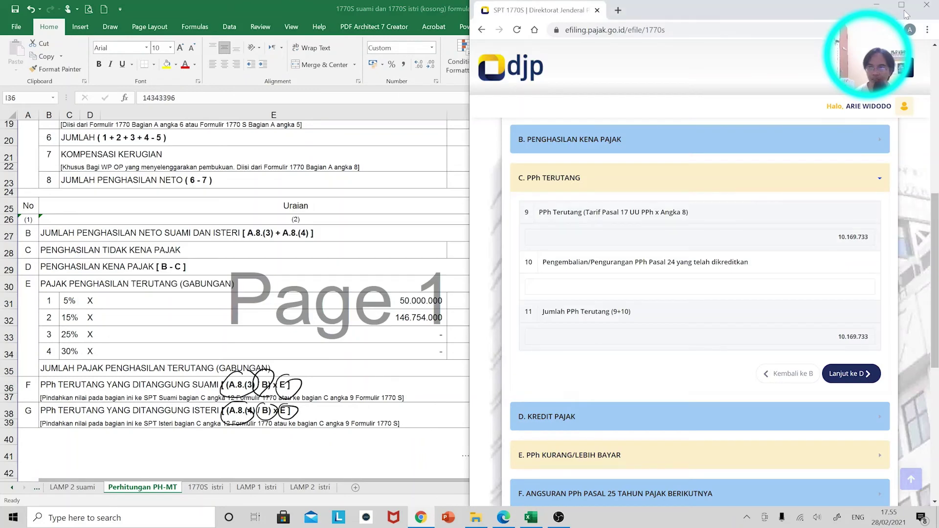
# Maximize the e-filing page, check PPh Terutang 10.169.733 in section C, and return to Excel
pyautogui.click(903, 11)
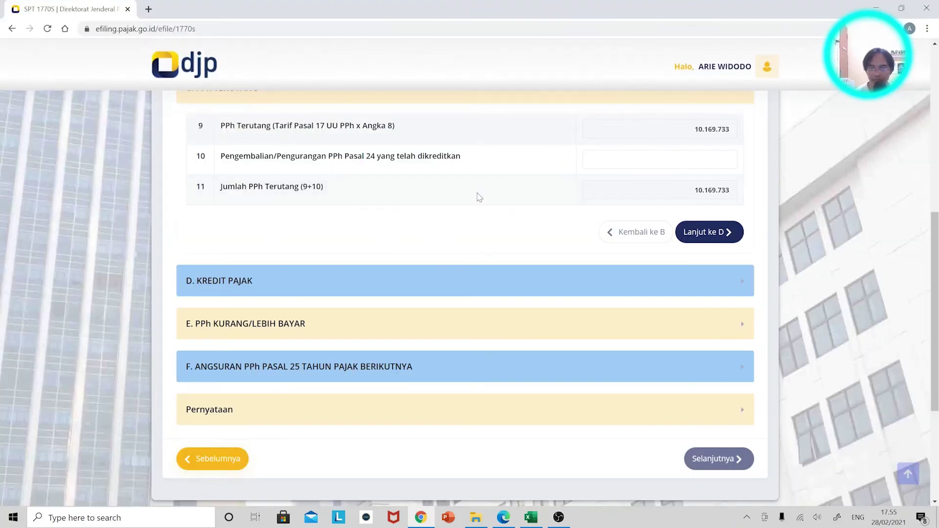
pyautogui.scroll(1, 450, 237)
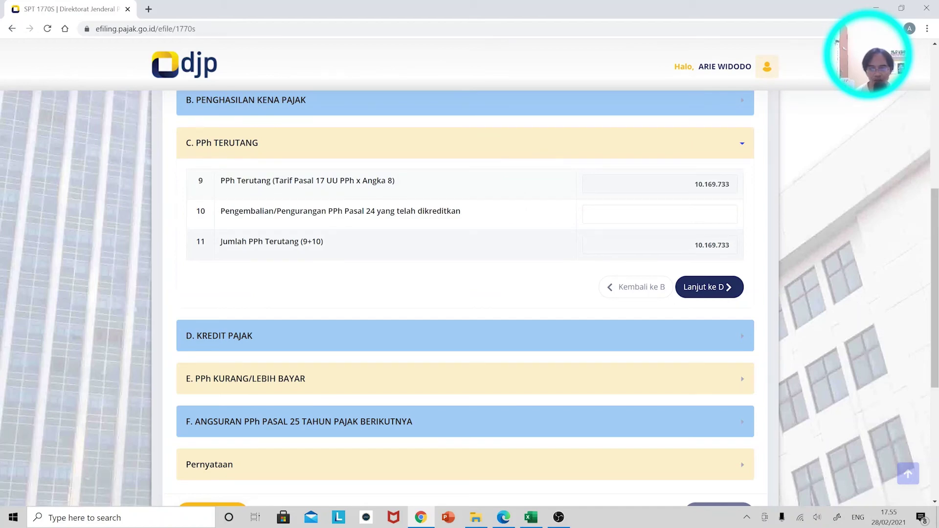
pyautogui.hotkey('alt', 'Tab')
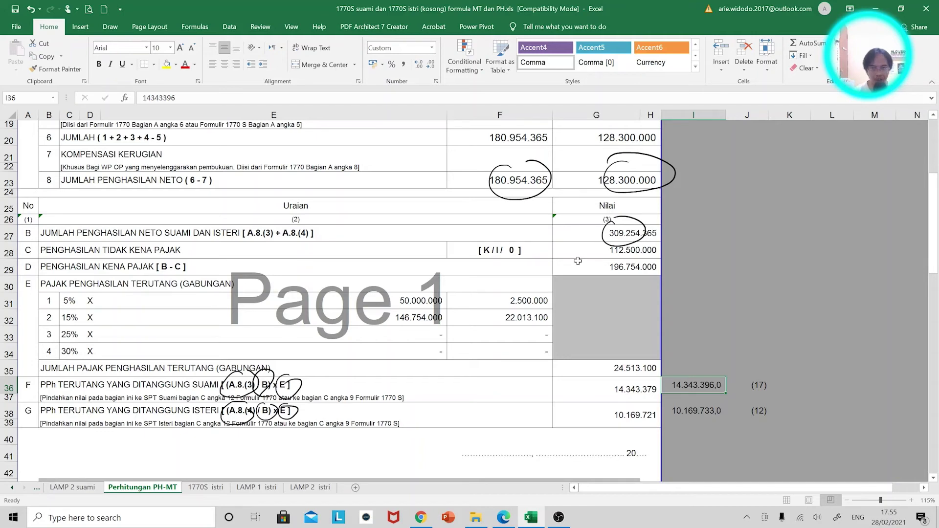
# Delete the ink marks around 309.254.365, 128.300.000, 180.954.365, the row labels and (A.8.(3))
pyautogui.click(638, 247)
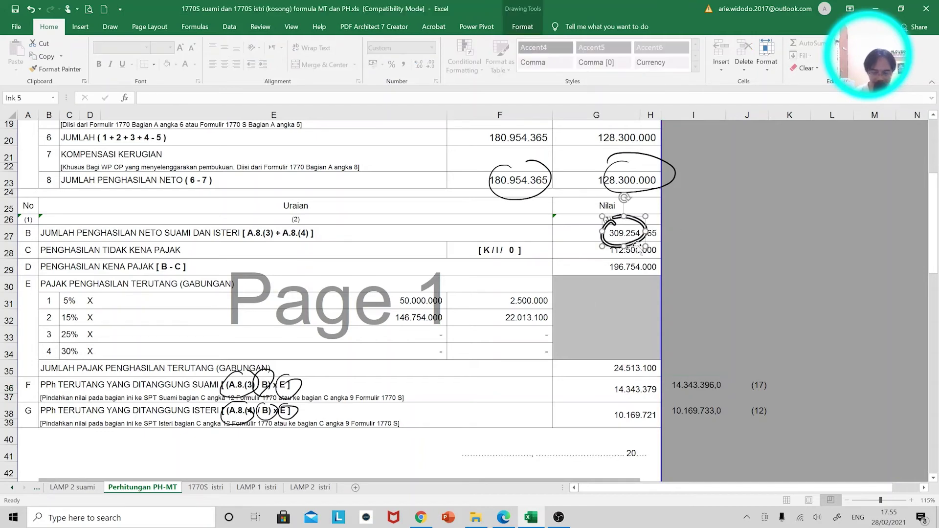
pyautogui.press('Delete')
pyautogui.click(614, 194)
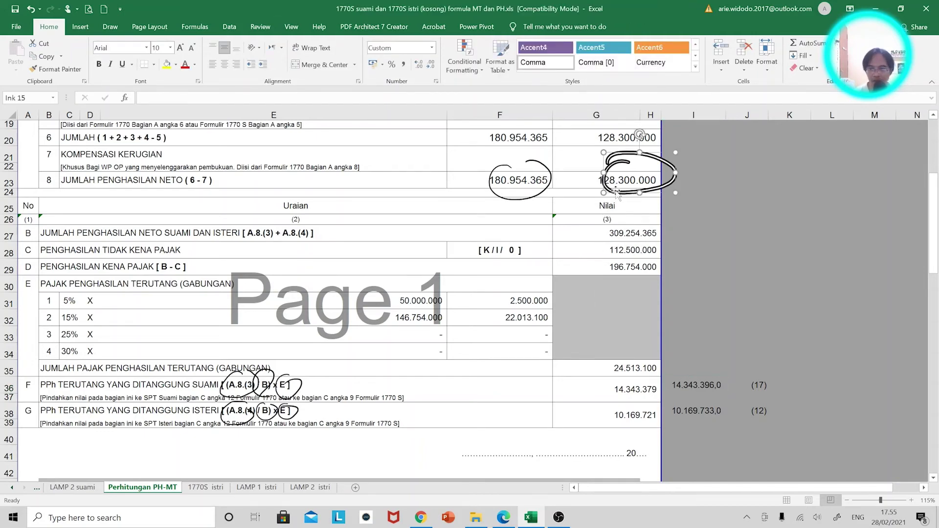
pyautogui.press('Delete')
pyautogui.click(526, 191)
pyautogui.press('Delete')
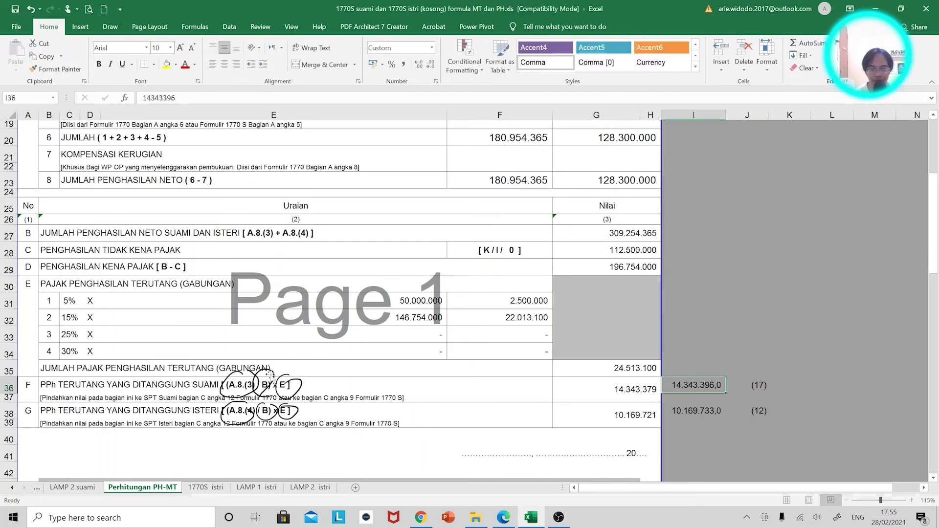
pyautogui.click(272, 378)
pyautogui.press('Delete')
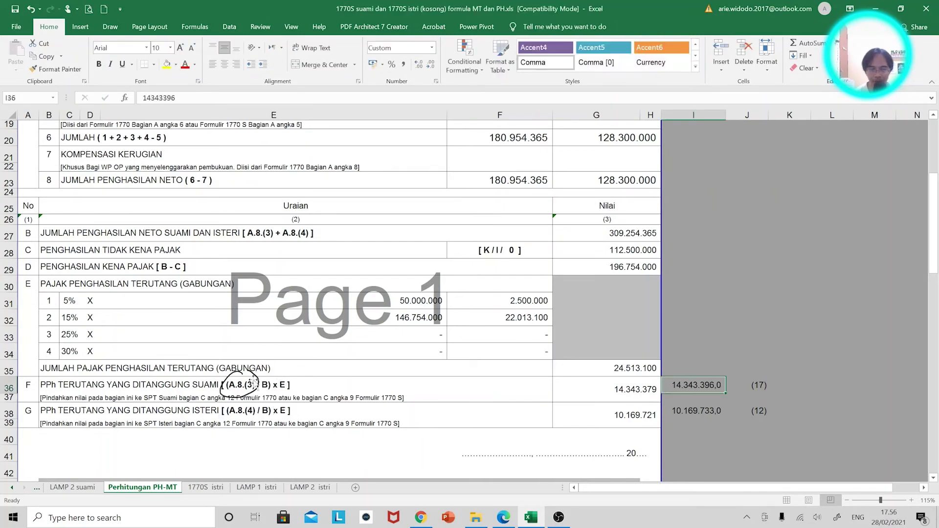
pyautogui.click(255, 377)
pyautogui.press('Delete')
# Enter =+F23/ROUNDDOWN(G27;-3)*G35 in K36, giving the husband's share 14343396
pyautogui.click(790, 385)
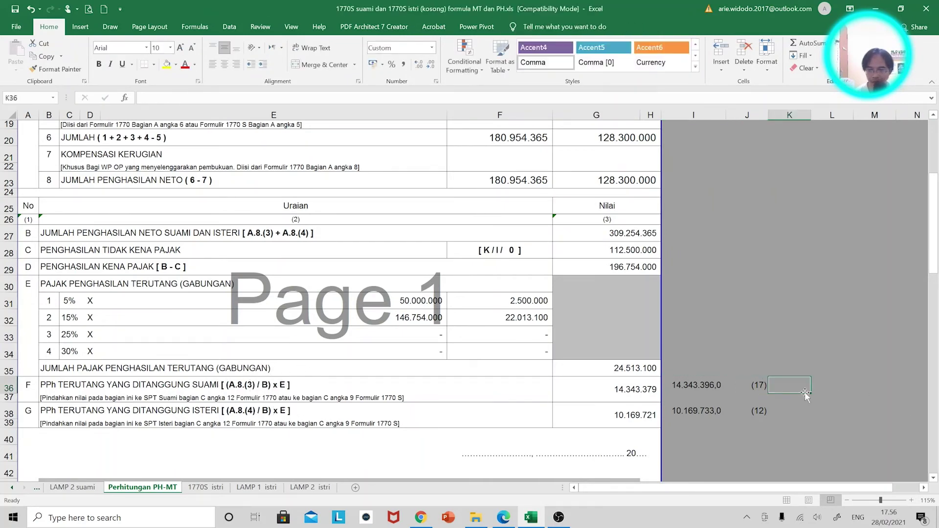
pyautogui.write('+')
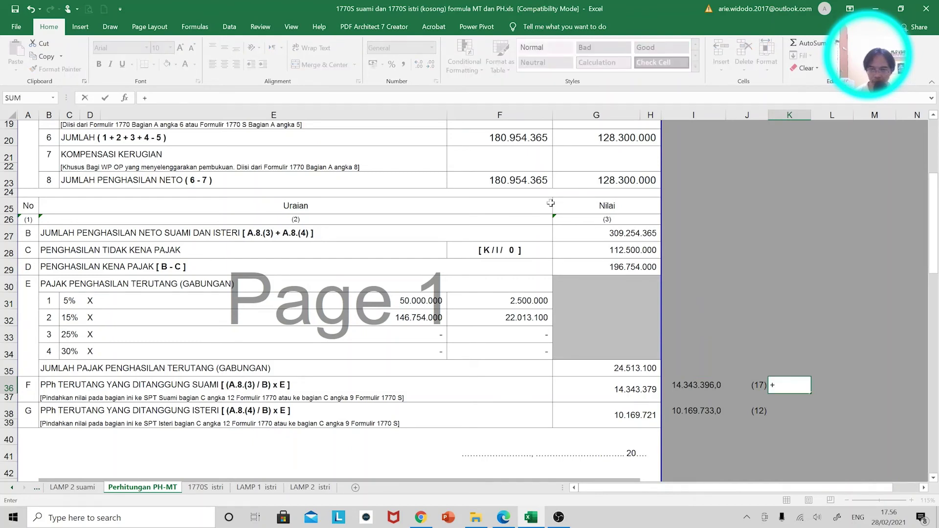
pyautogui.click(528, 181)
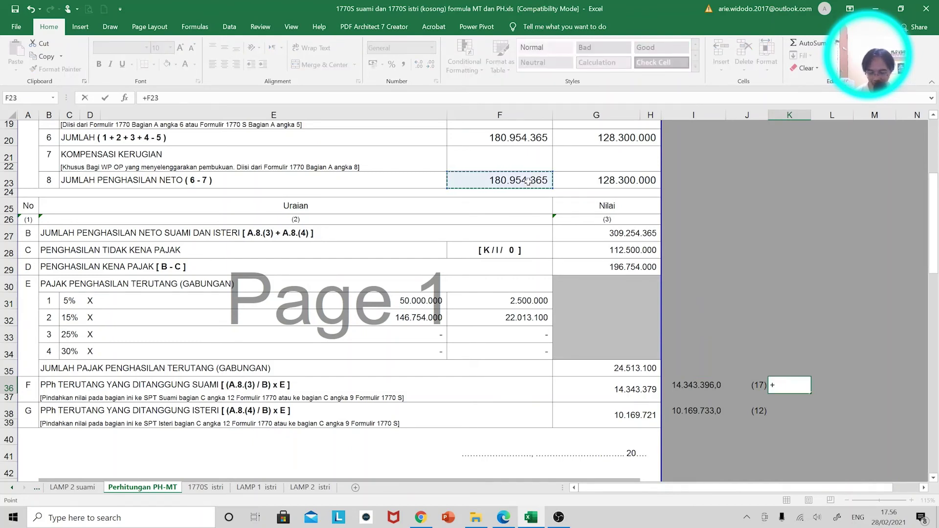
pyautogui.write('/')
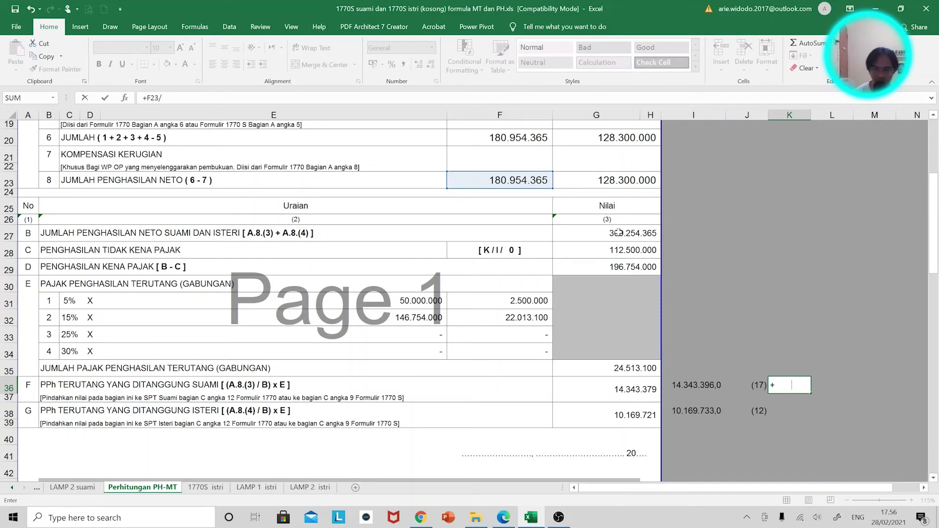
pyautogui.write('ro')
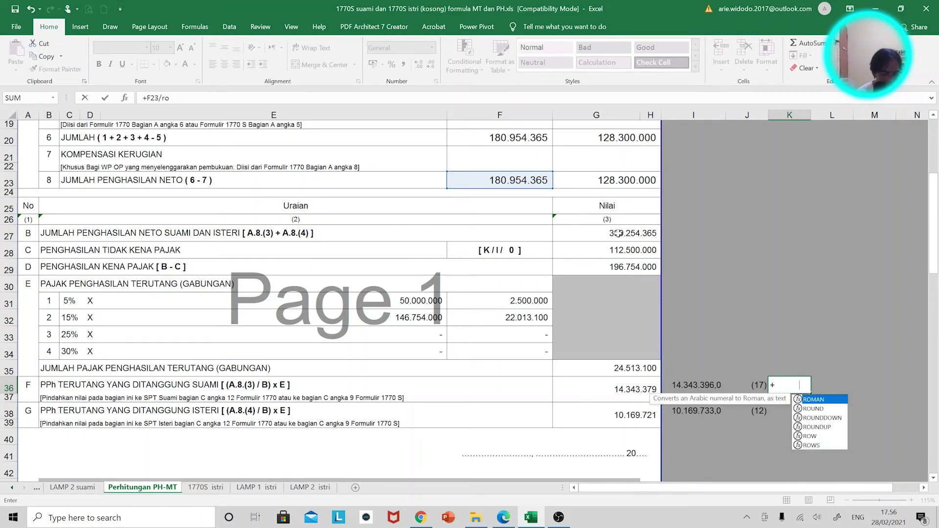
pyautogui.write('unddown(')
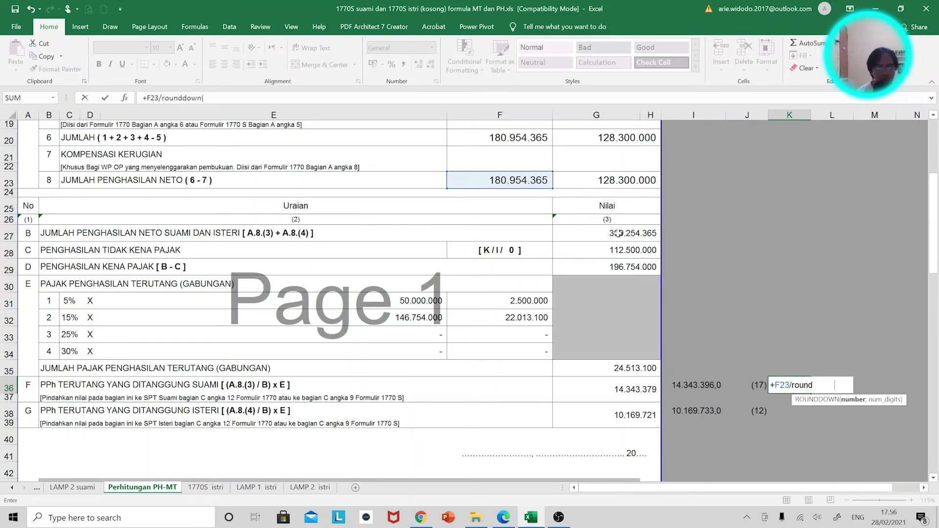
pyautogui.click(616, 234)
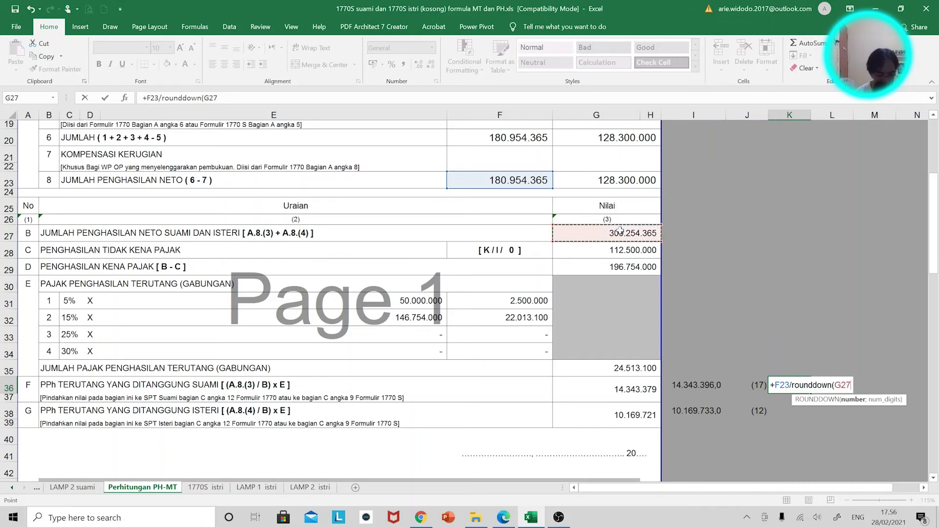
pyautogui.write(';-3)')
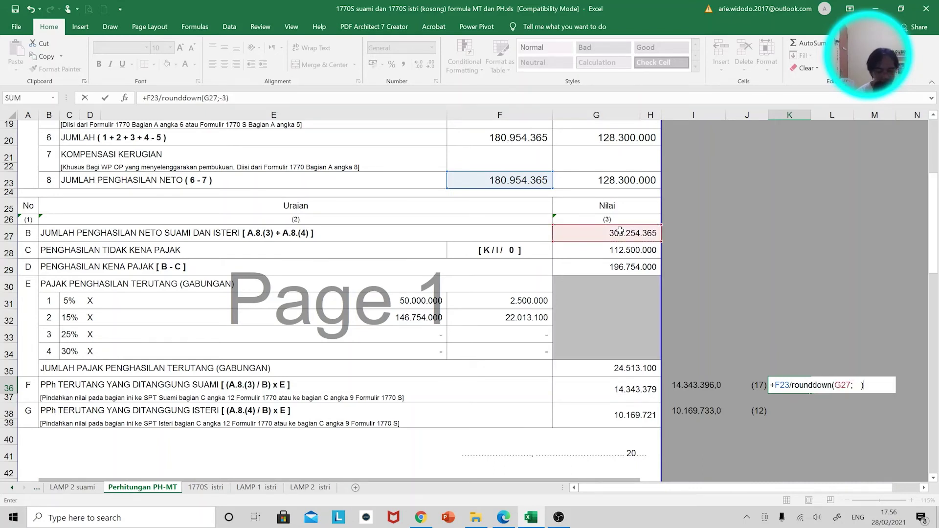
pyautogui.write('*')
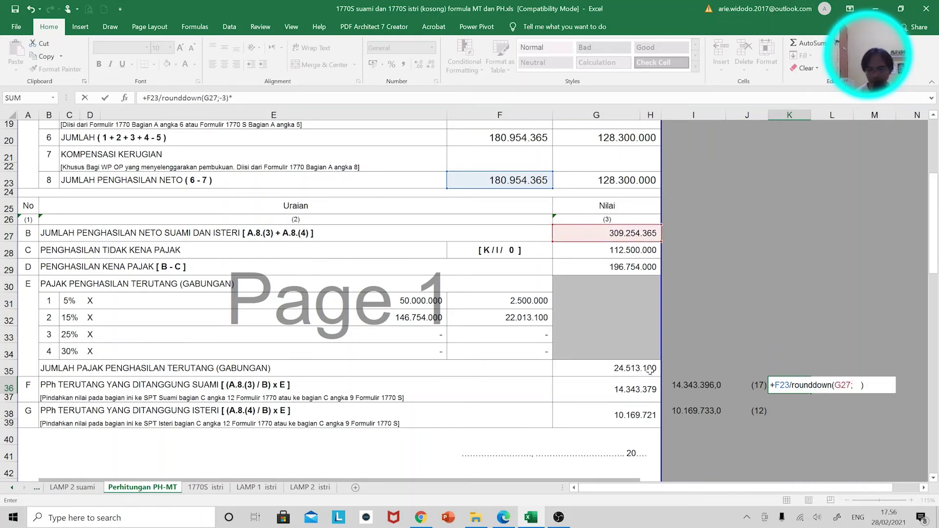
pyautogui.click(650, 370)
pyautogui.press('Return')
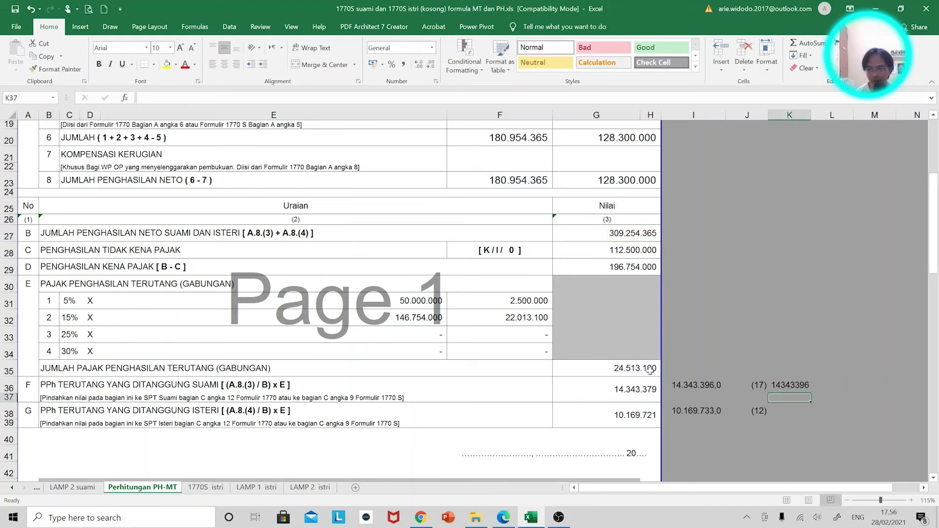
pyautogui.press('Up')
pyautogui.press('Down')
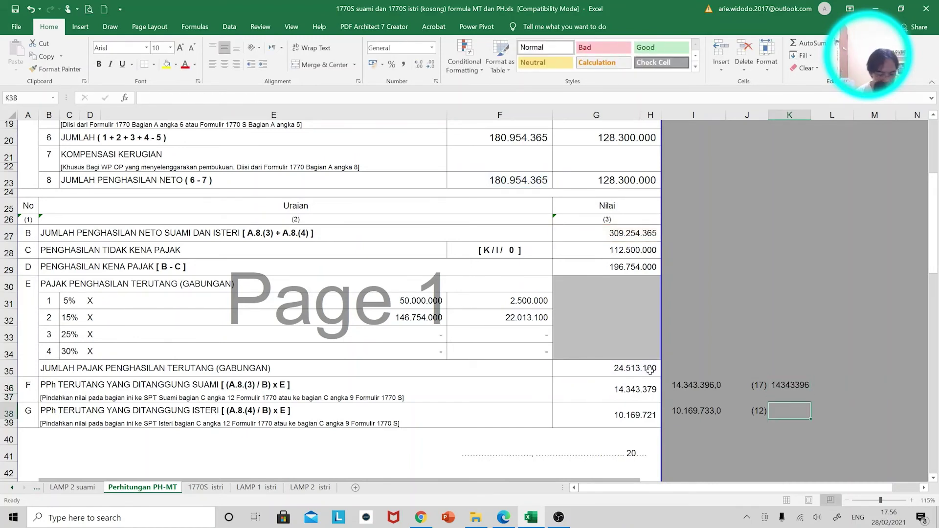
# Enter =G23/ROUNDDOWN(G27;-3)*G35 in K38, giving the wife's share 10.169.733
pyautogui.press('Down')
pyautogui.write('=')
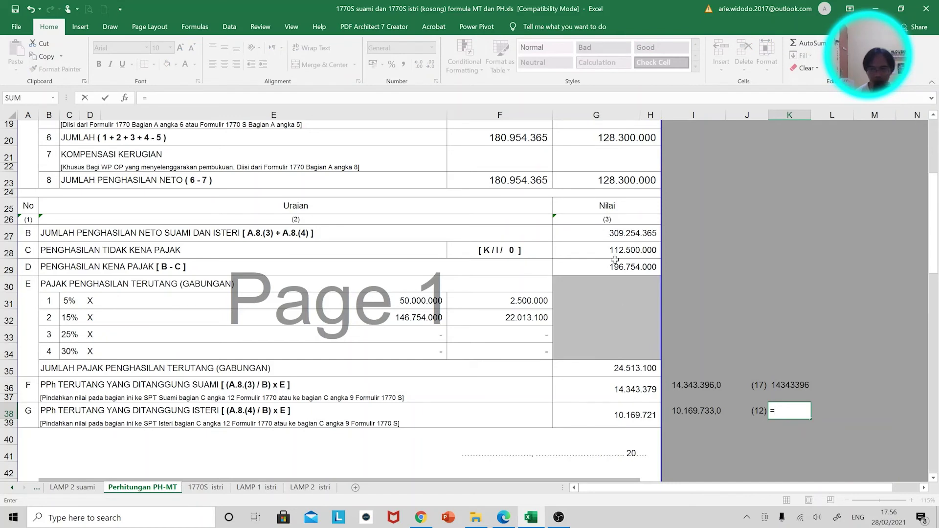
pyautogui.click(628, 184)
pyautogui.write('/')
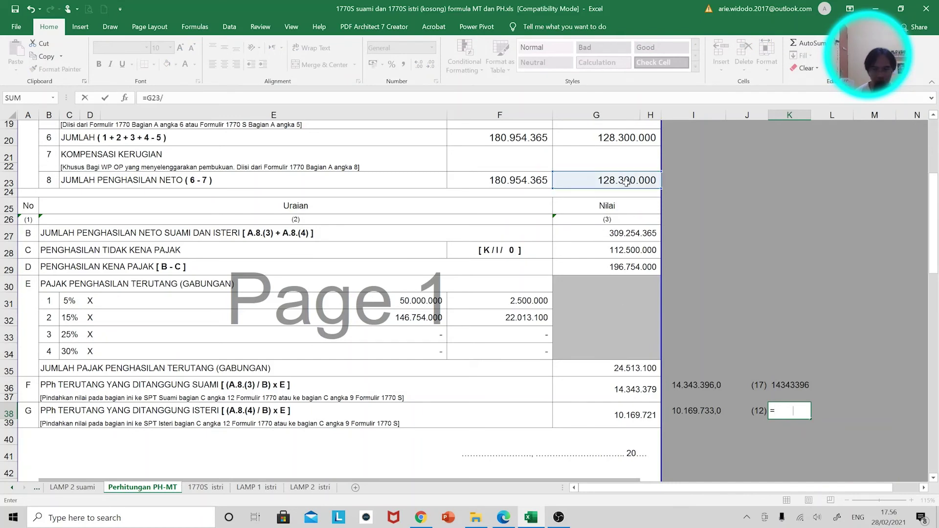
pyautogui.write('rounddwo')
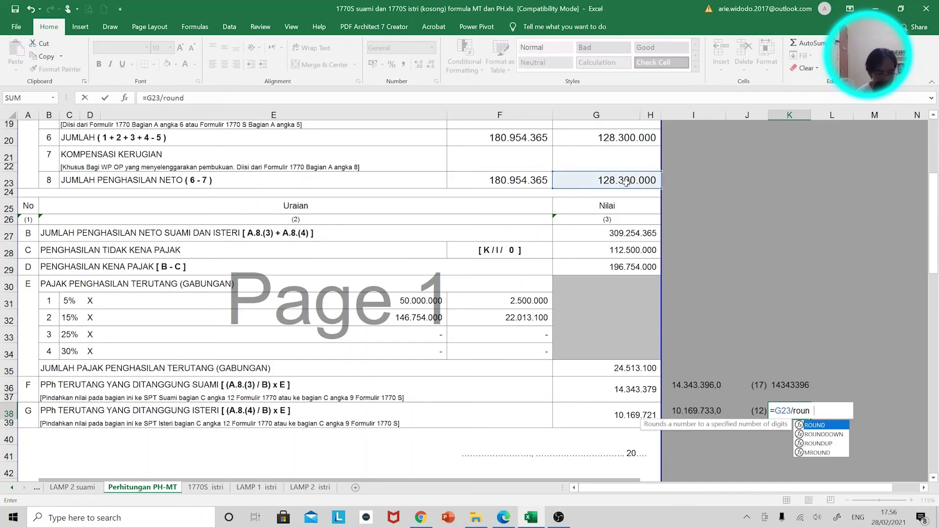
pyautogui.press('BackSpace')
pyautogui.press('BackSpace')
pyautogui.press('BackSpace')
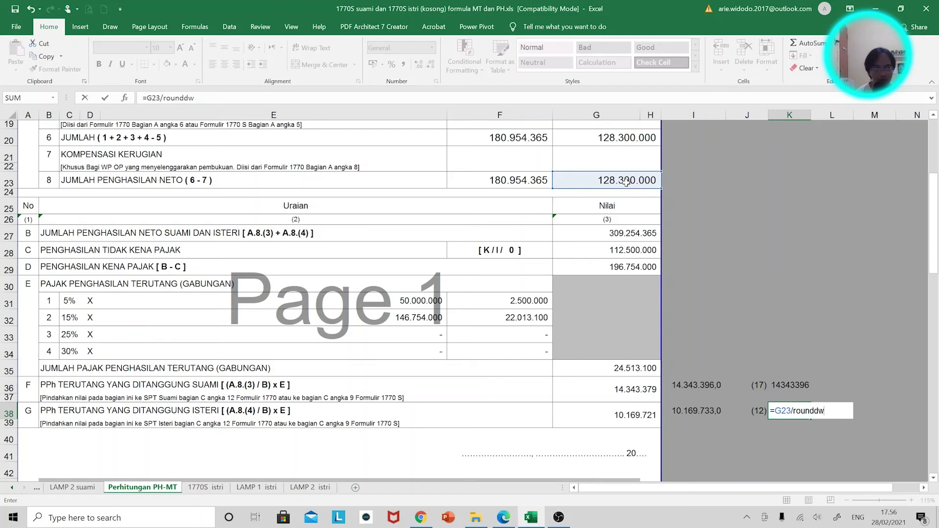
pyautogui.write('own(')
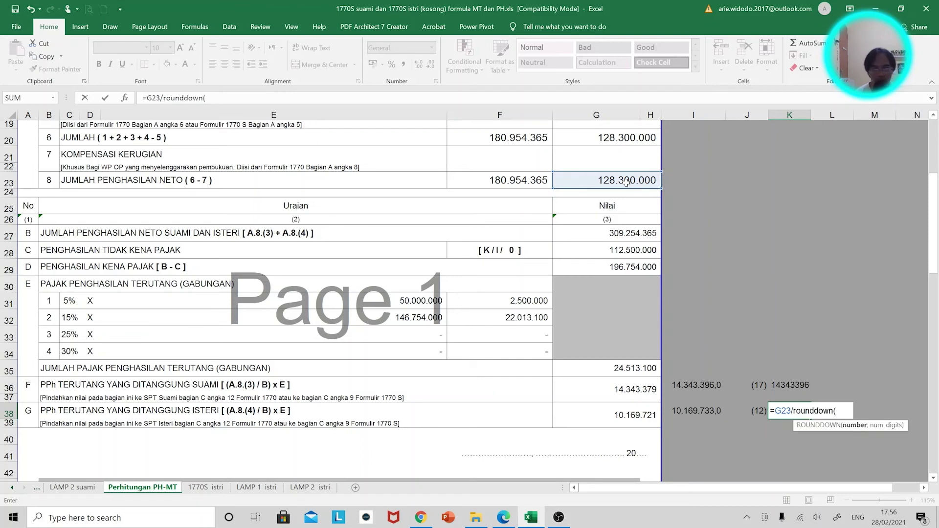
pyautogui.click(630, 233)
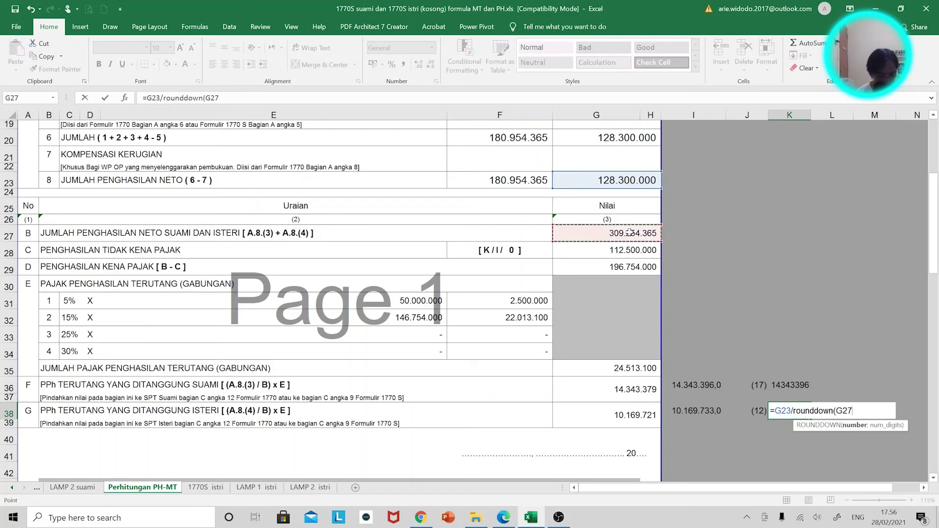
pyautogui.write(';-3)')
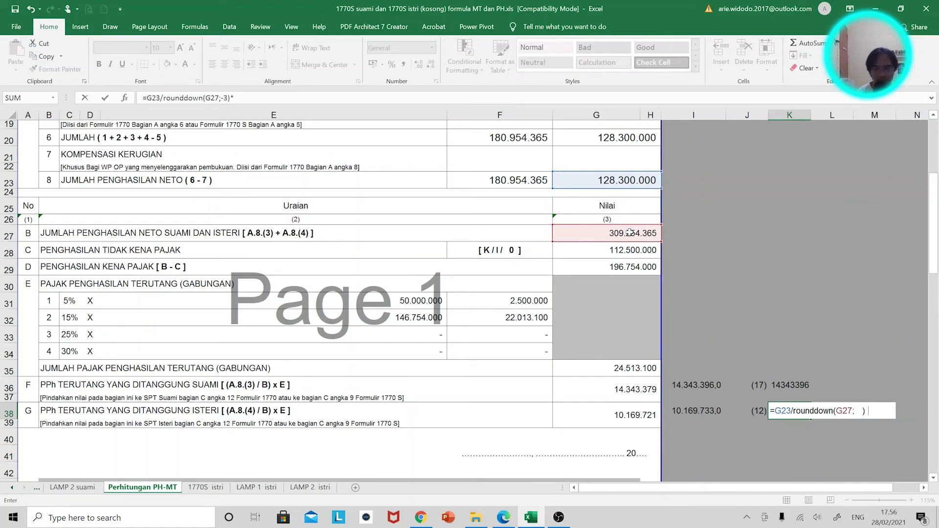
pyautogui.write('*')
pyautogui.click(638, 370)
pyautogui.press('Return')
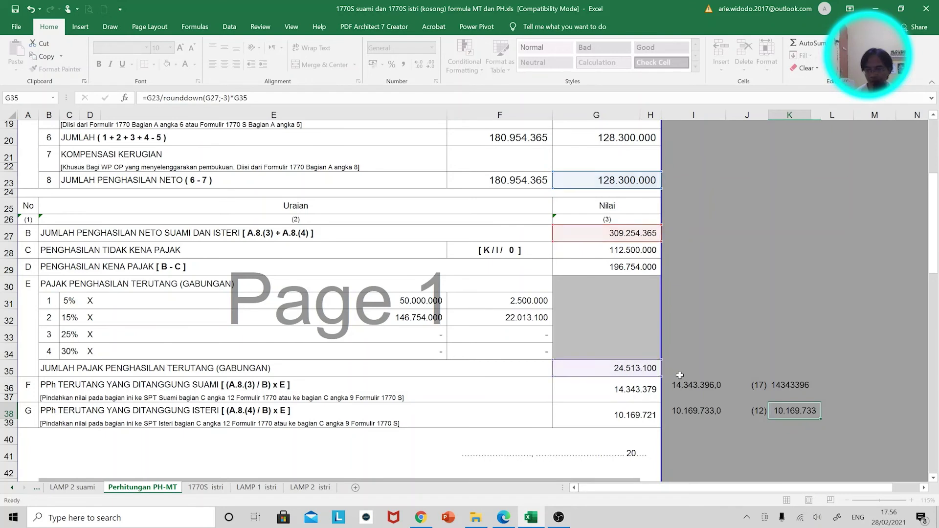
pyautogui.moveTo(792, 392); pyautogui.dragTo(795, 413)
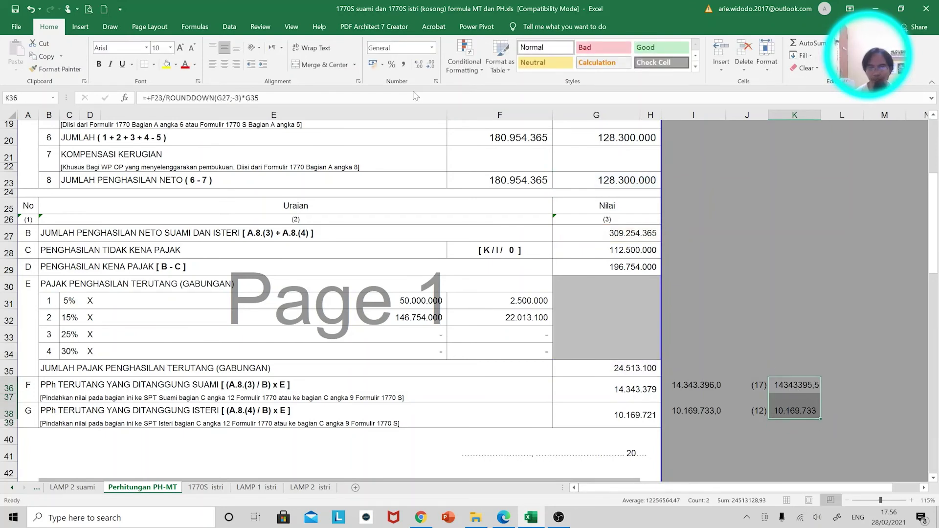
# Format K36:K38 with Comma Style and no decimals, showing 14.343.396 and 10.169.733
pyautogui.click(404, 64)
pyautogui.click(430, 64)
pyautogui.click(430, 65)
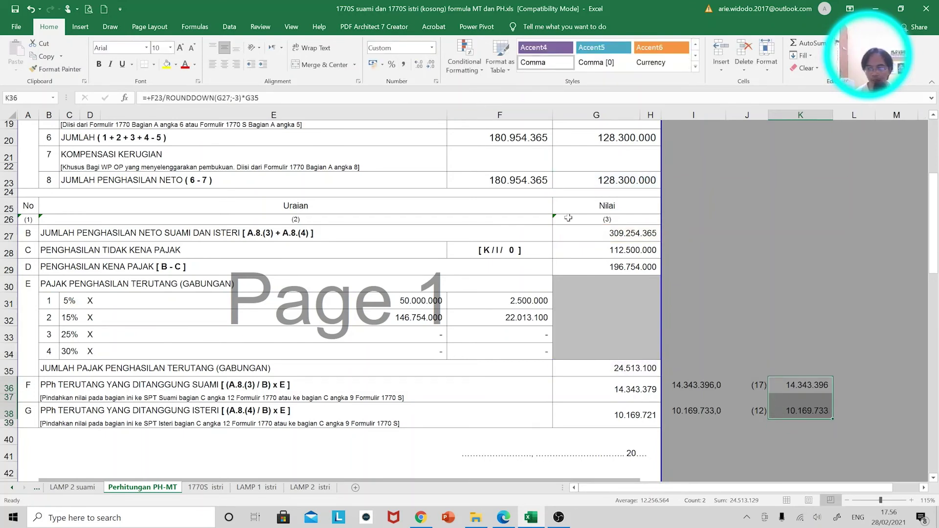
# Inspect the G27 formula and K36's formula references without changing them
pyautogui.click(621, 229)
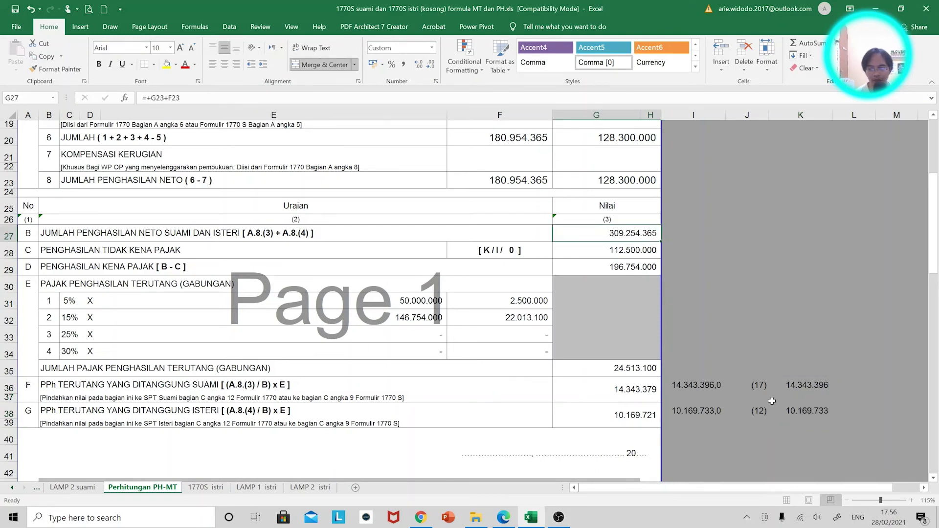
pyautogui.doubleClick(797, 386)
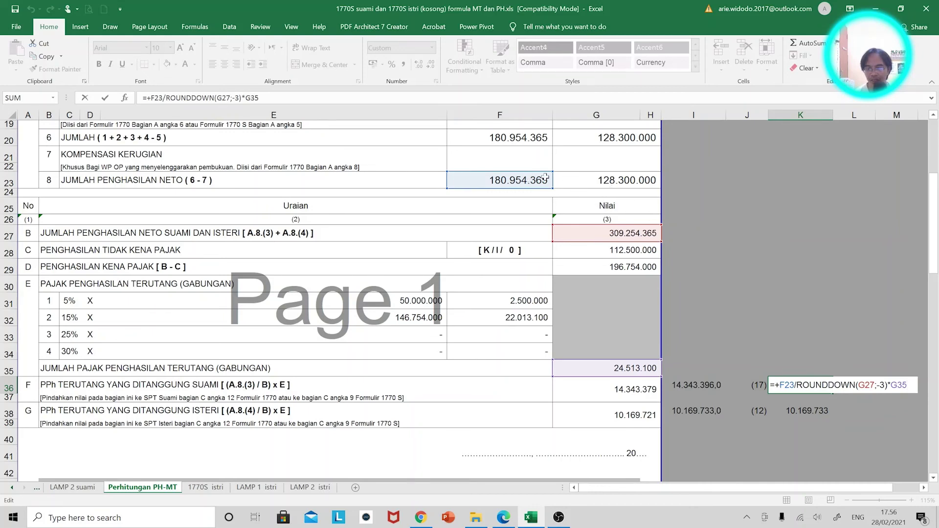
pyautogui.press('Escape')
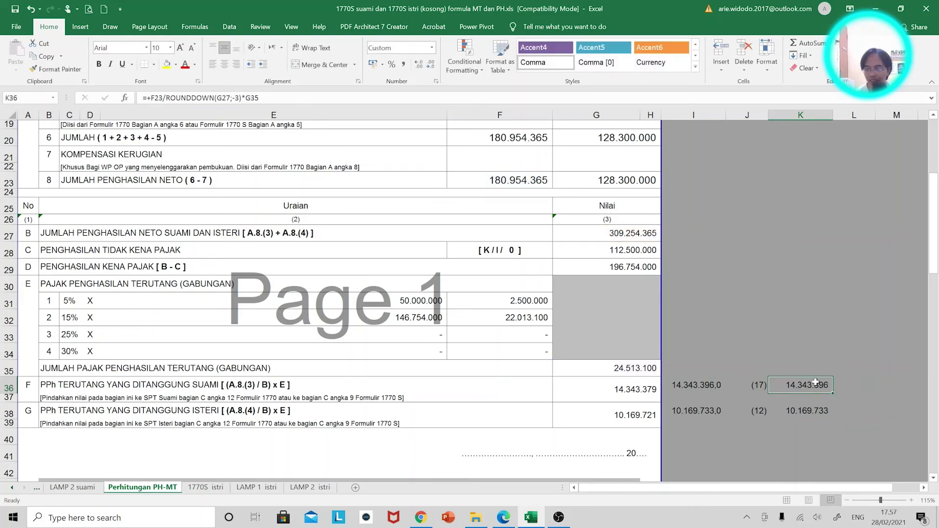
pyautogui.doubleClick(816, 385)
pyautogui.press('Escape')
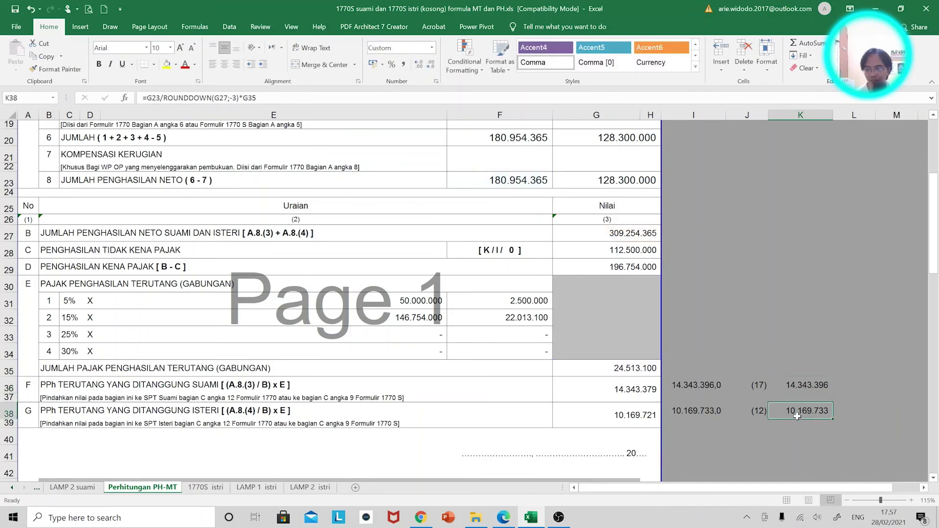
pyautogui.doubleClick(804, 386)
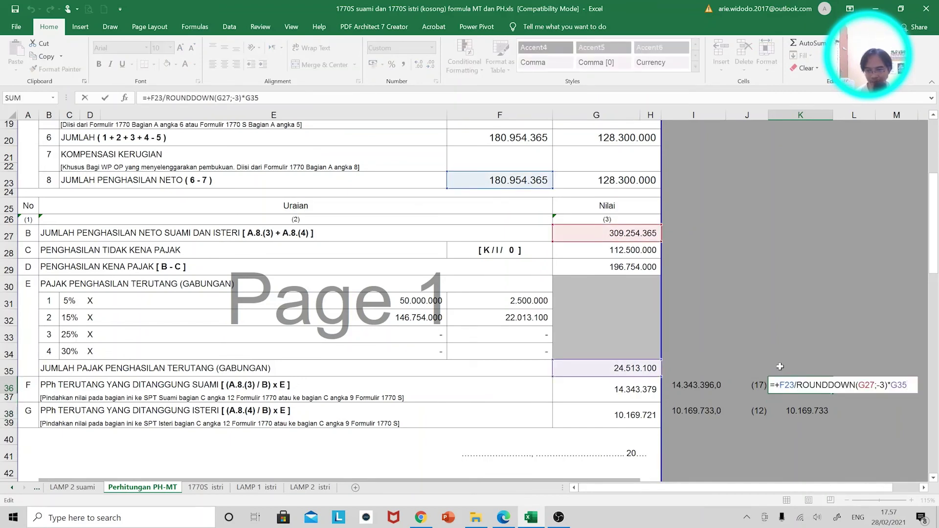
pyautogui.press('Escape')
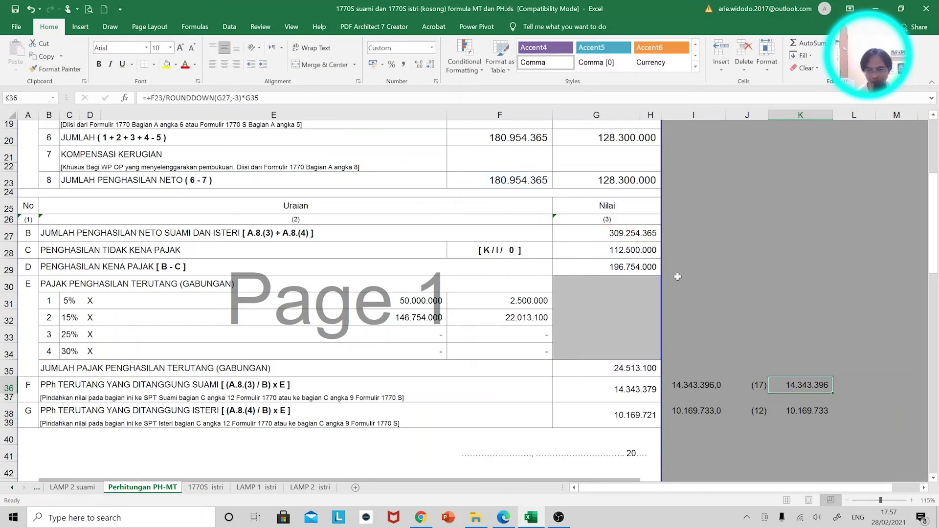
pyautogui.press('F2')
pyautogui.press('Escape')
pyautogui.click(421, 517)
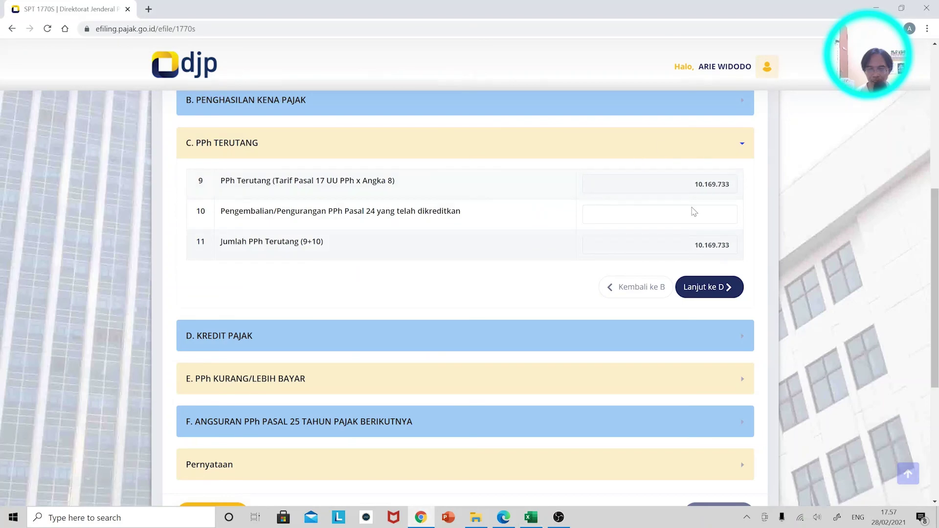
pyautogui.hotkey('alt', 'Tab')
pyautogui.press('F2')
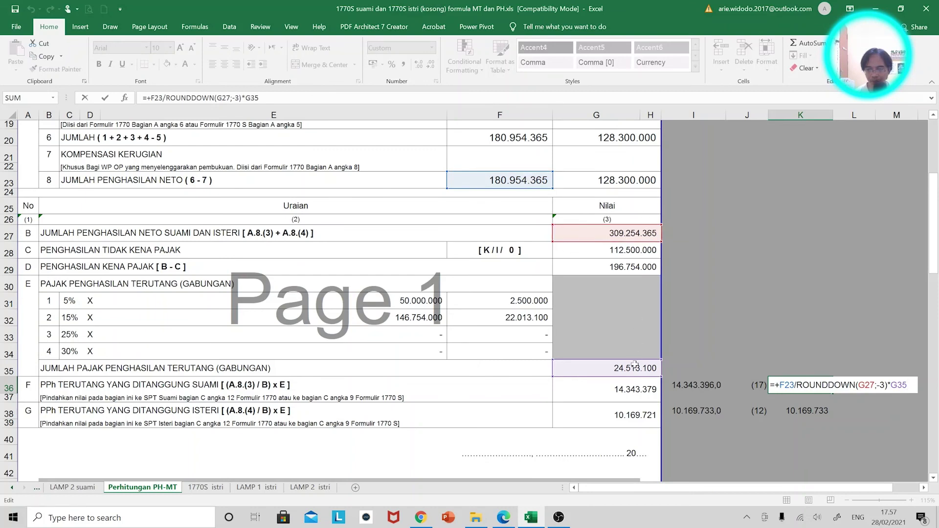
# Compare the wife's K38 ROUNDDOWN formula with G36's original husband formula, then return to the e-filing form
pyautogui.press('Return')
pyautogui.press('F2')
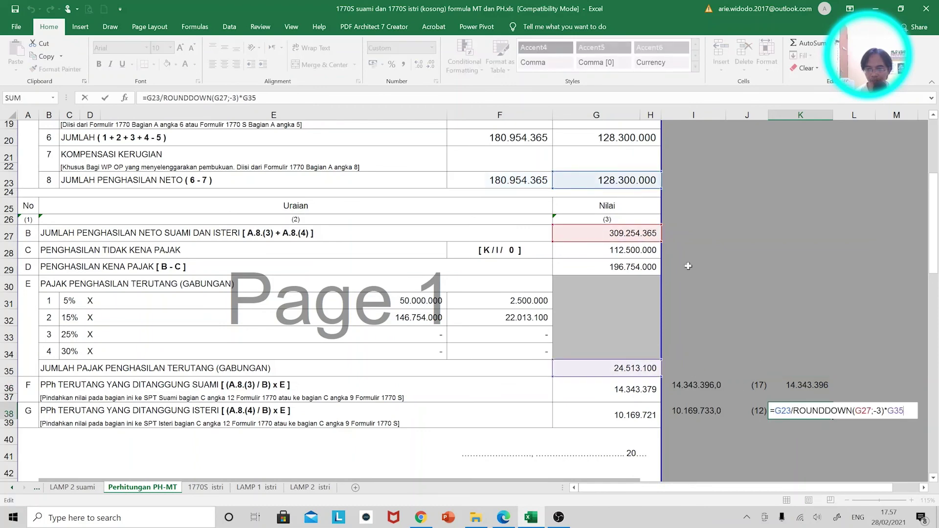
pyautogui.hotkey('ctrl', 'Return')
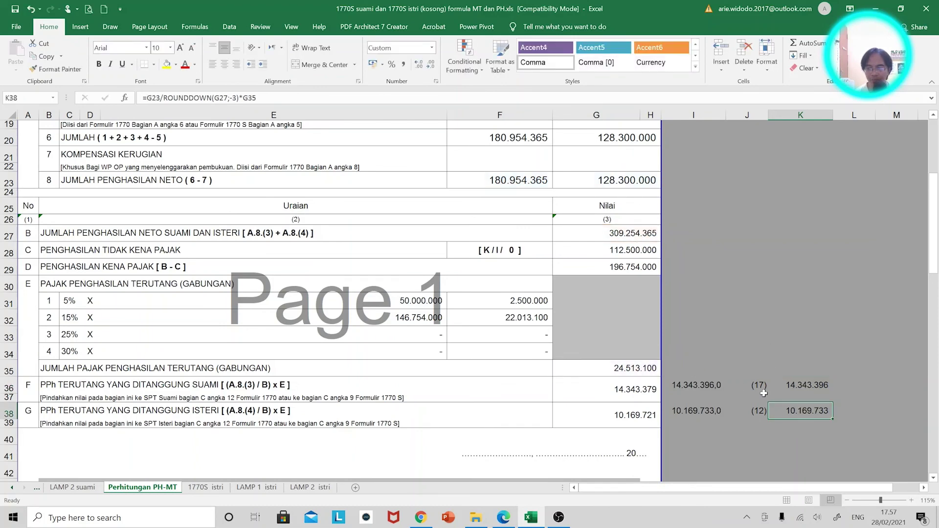
pyautogui.click(642, 390)
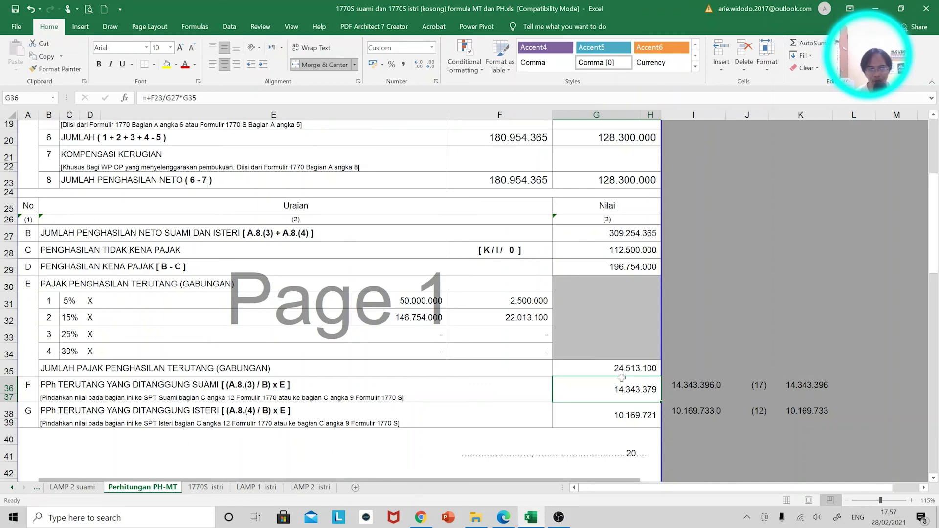
pyautogui.hotkey('alt', 'Tab')
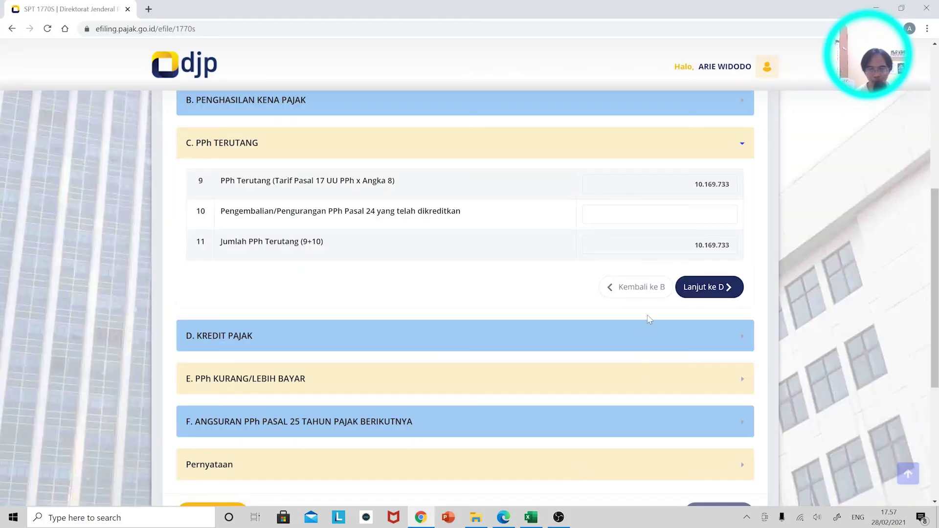
# Review PPh Terutang items 9 and 11 at 10.169.733, then return to the Perhitungan PH-MT worksheet
pyautogui.scroll(4, 489, 236)
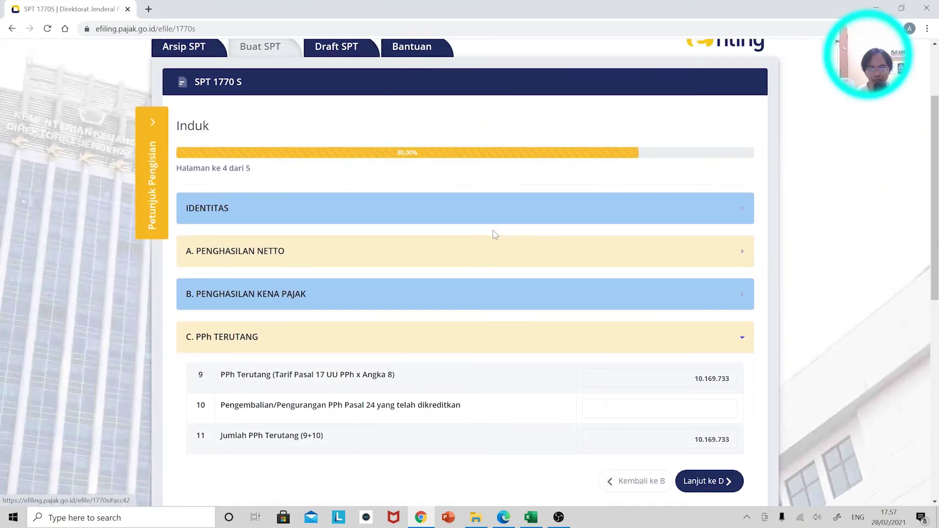
pyautogui.scroll(-3, 294, 231)
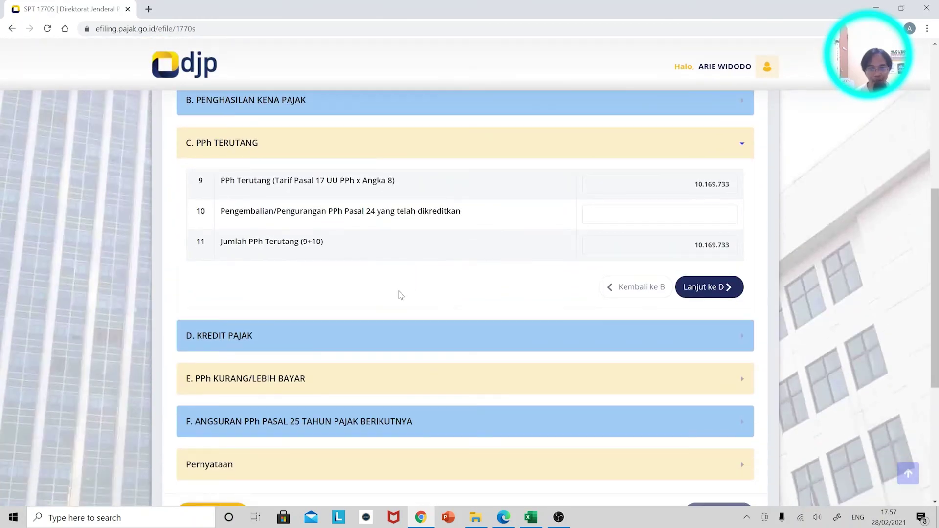
pyautogui.scroll(1, 373, 212)
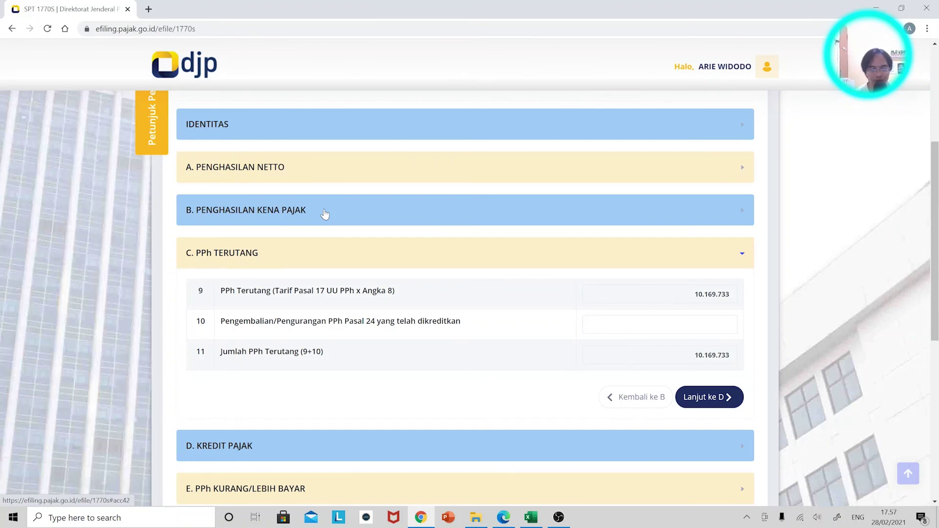
pyautogui.hotkey('alt', 'Tab')
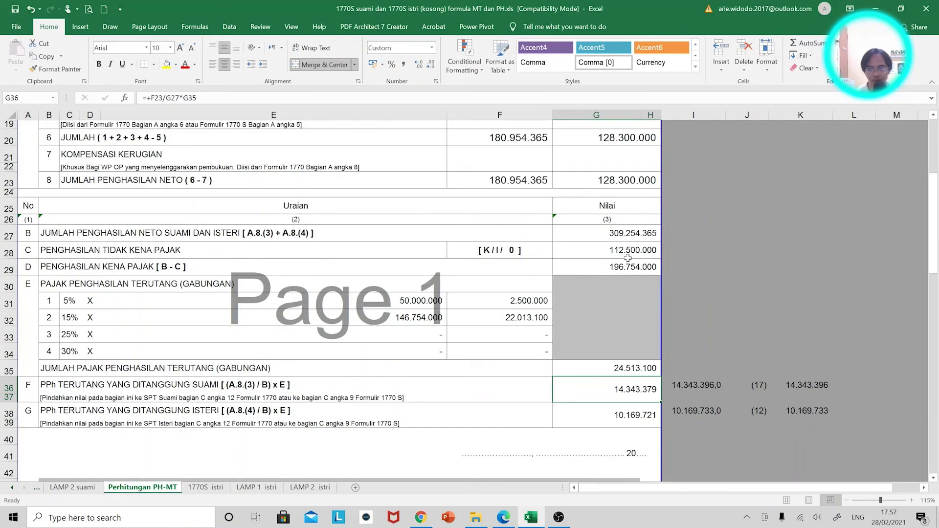